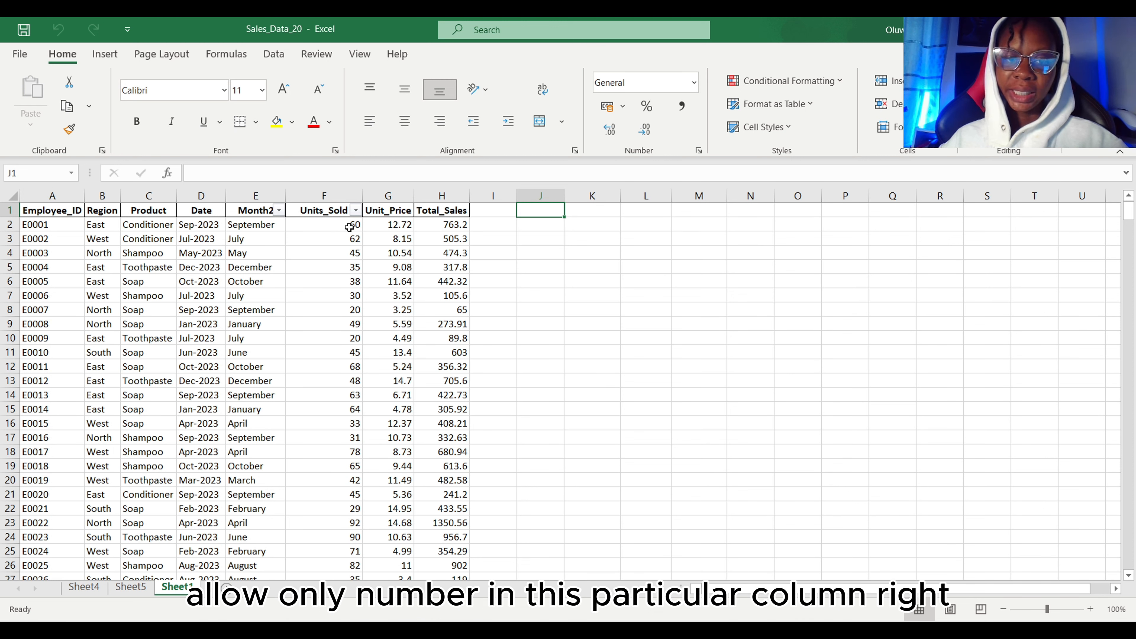
- Start a data validation rule for the whole Units_Sold column and set it to allow whole numbers
{"action": "left_click", "coordinate": [349, 228]}
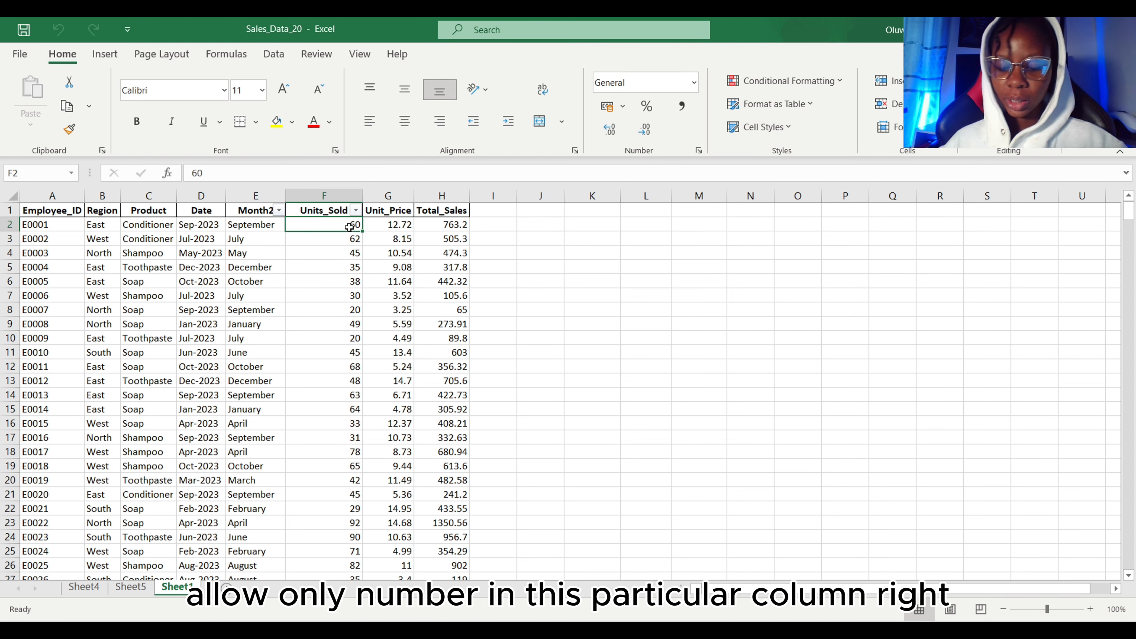
{"action": "left_click", "coordinate": [341, 193]}
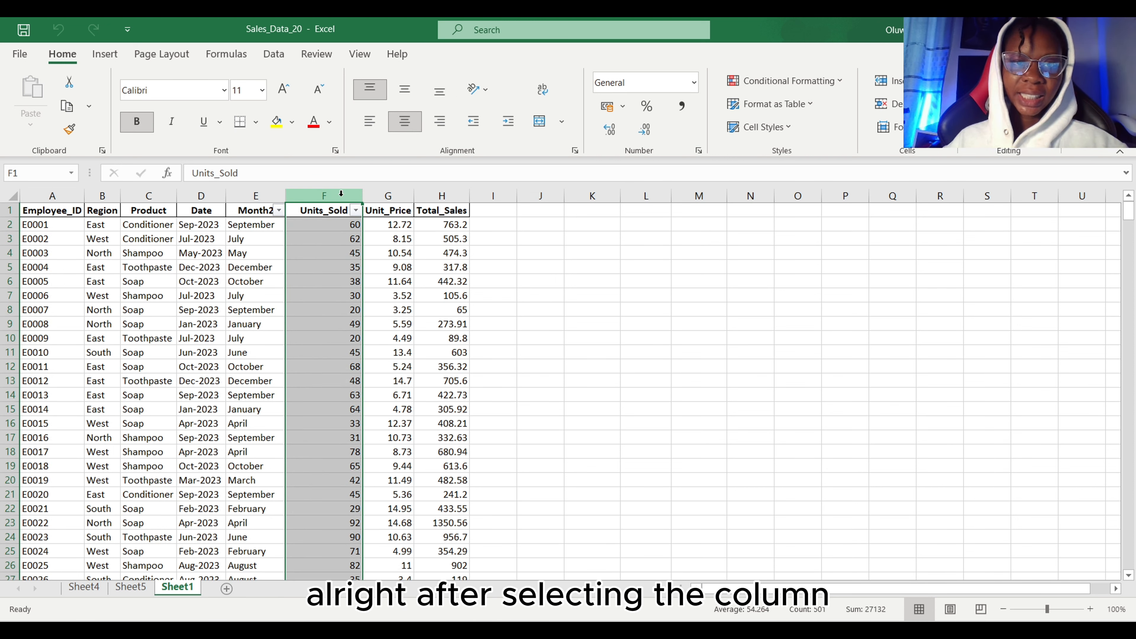
{"action": "left_click", "coordinate": [279, 55]}
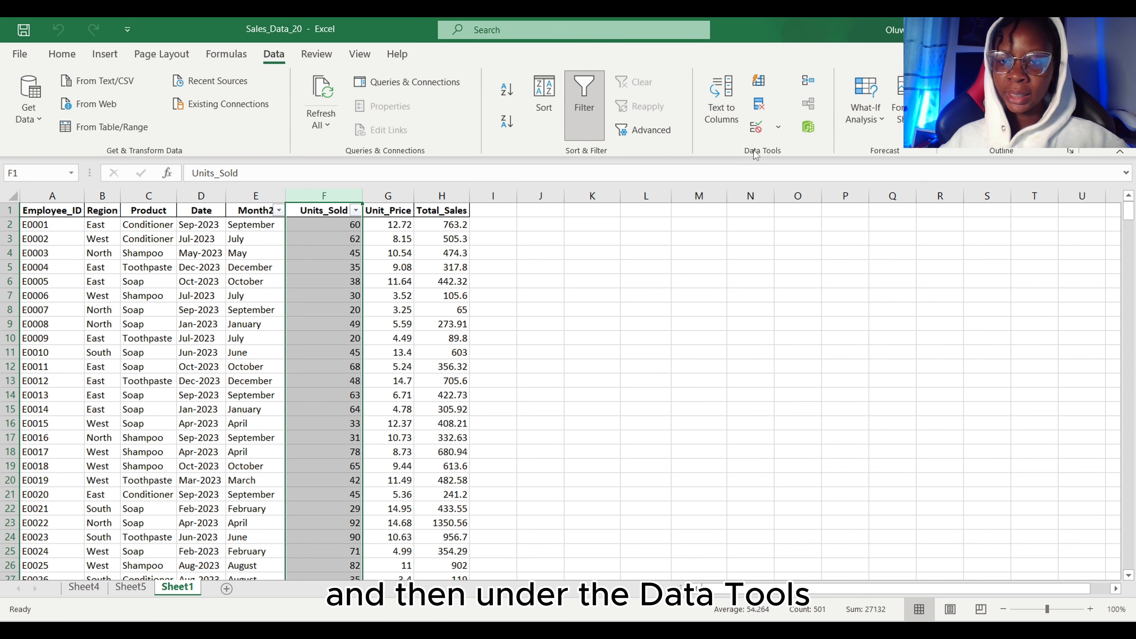
{"action": "left_click", "coordinate": [755, 128]}
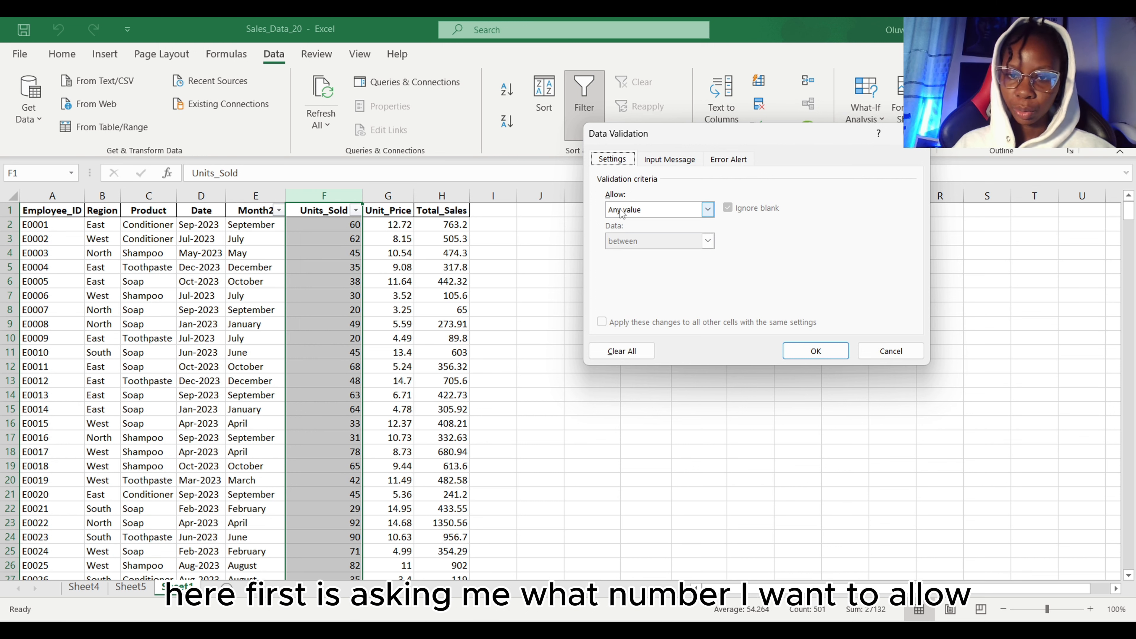
{"action": "left_click", "coordinate": [707, 210]}
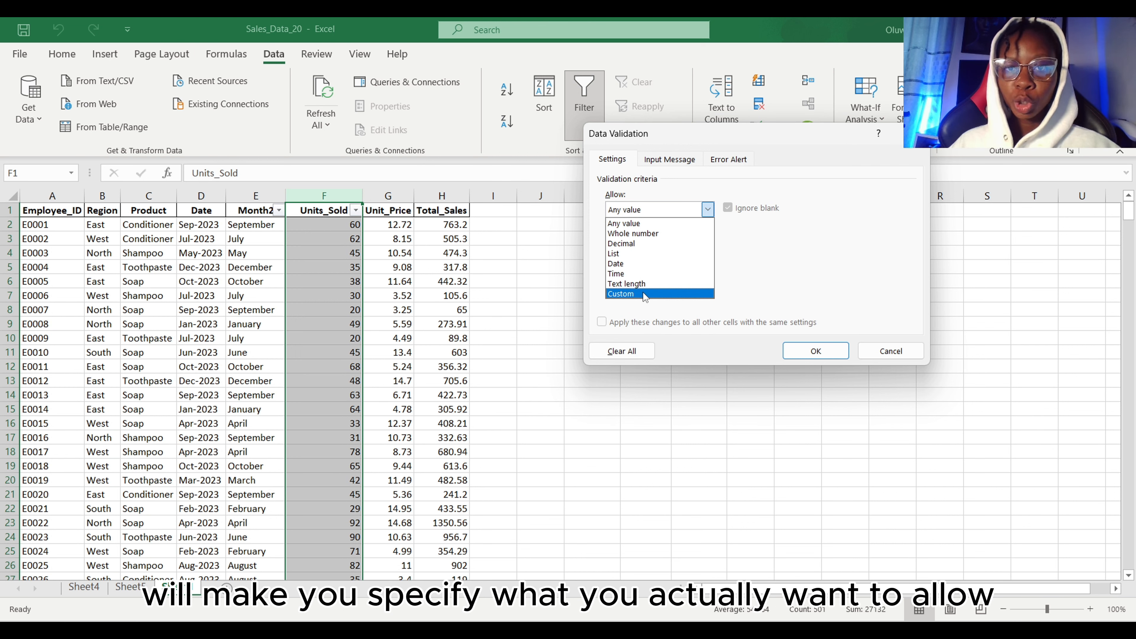
{"action": "left_click", "coordinate": [636, 234]}
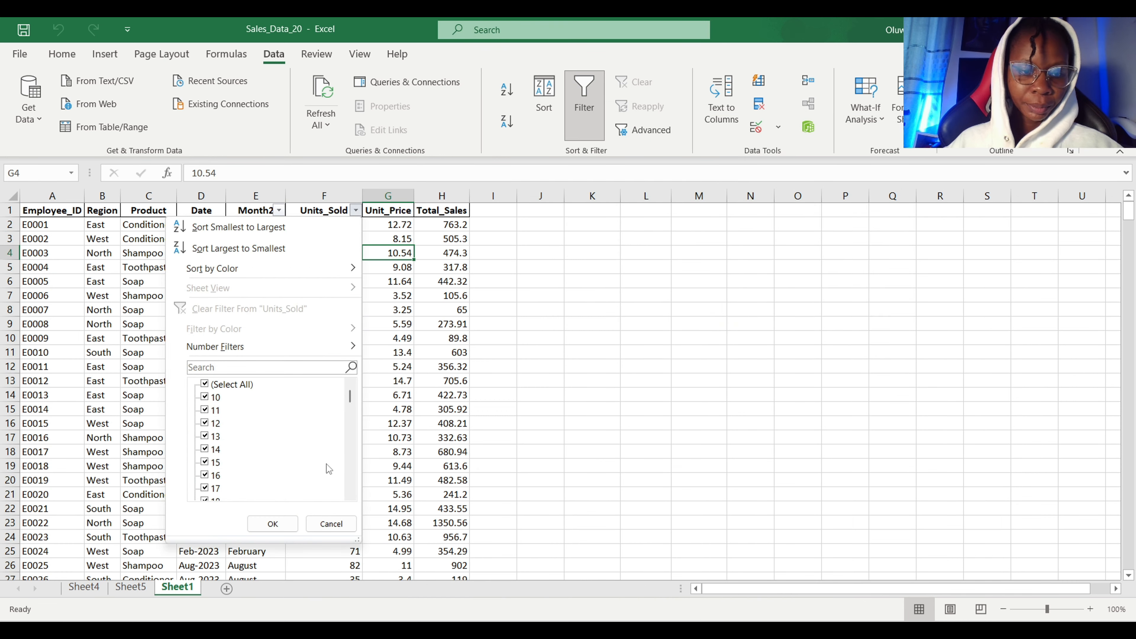
- Check the range of Units_Sold values, limit the rule to between 10 and 99, and apply it
{"action": "scroll", "coordinate": [283, 467], "scroll_direction": "down", "scroll_amount": 20}
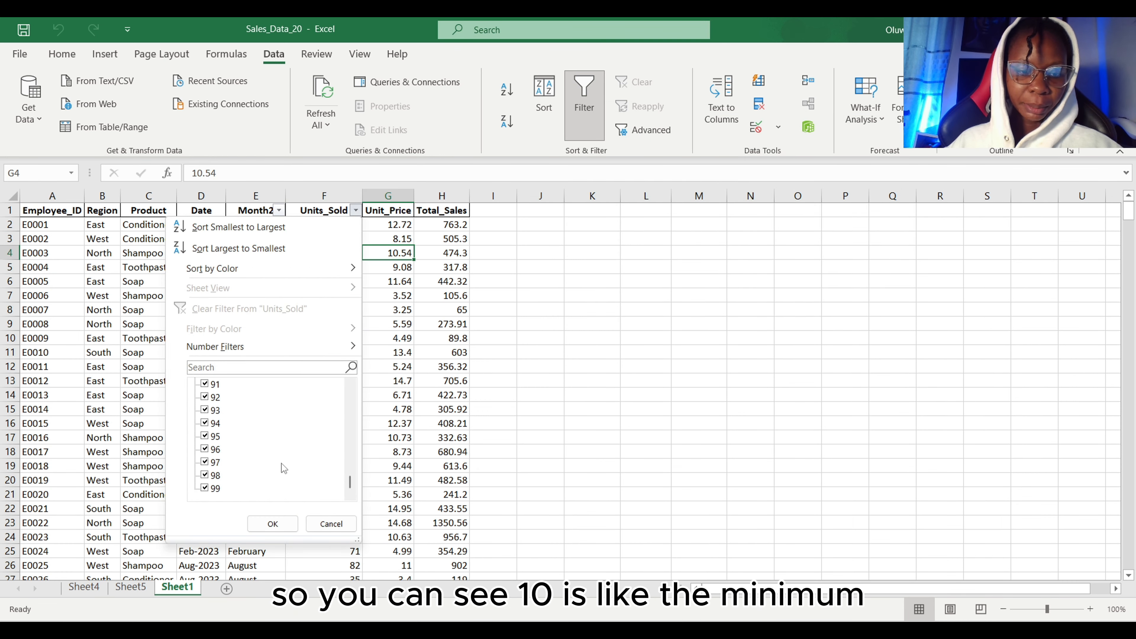
{"action": "left_click", "coordinate": [342, 524]}
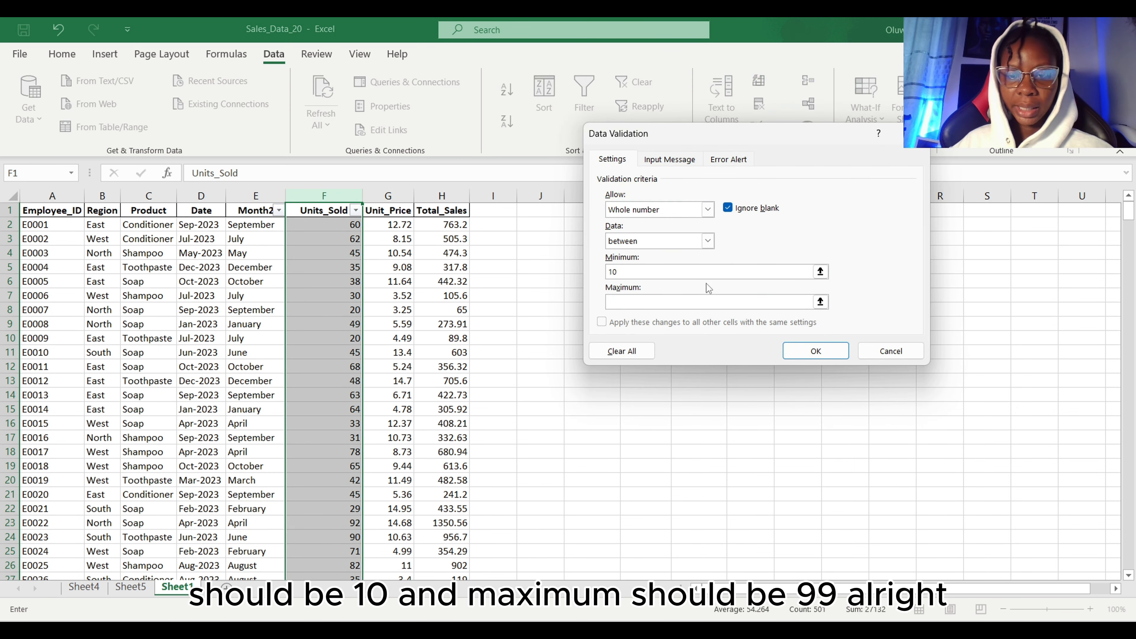
{"action": "left_click", "coordinate": [706, 303]}
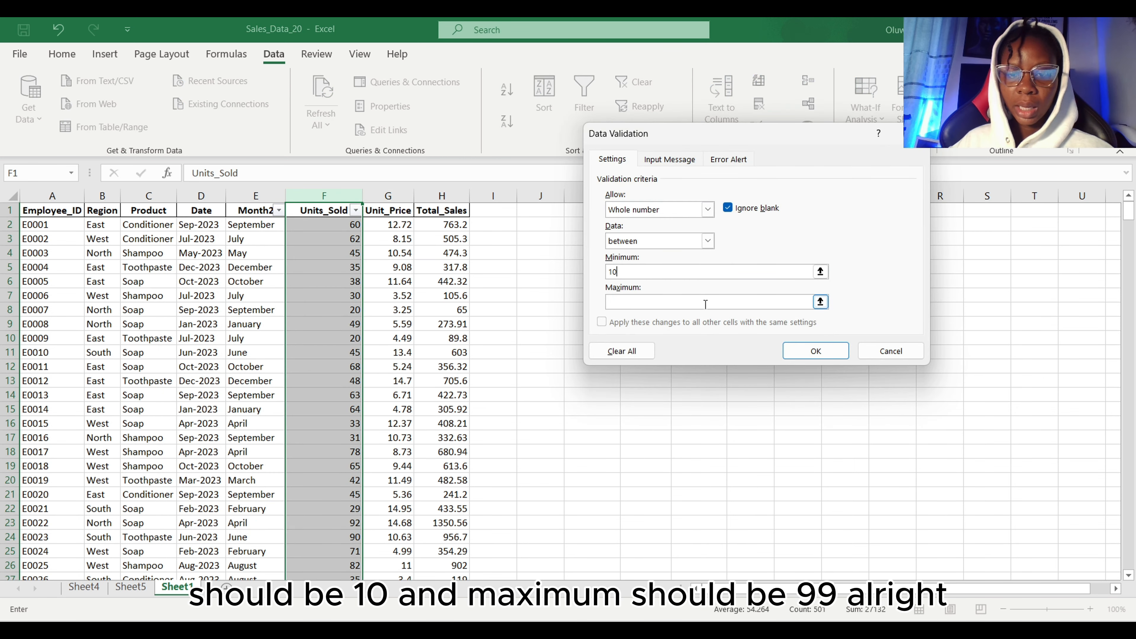
{"action": "type", "text": "99"}
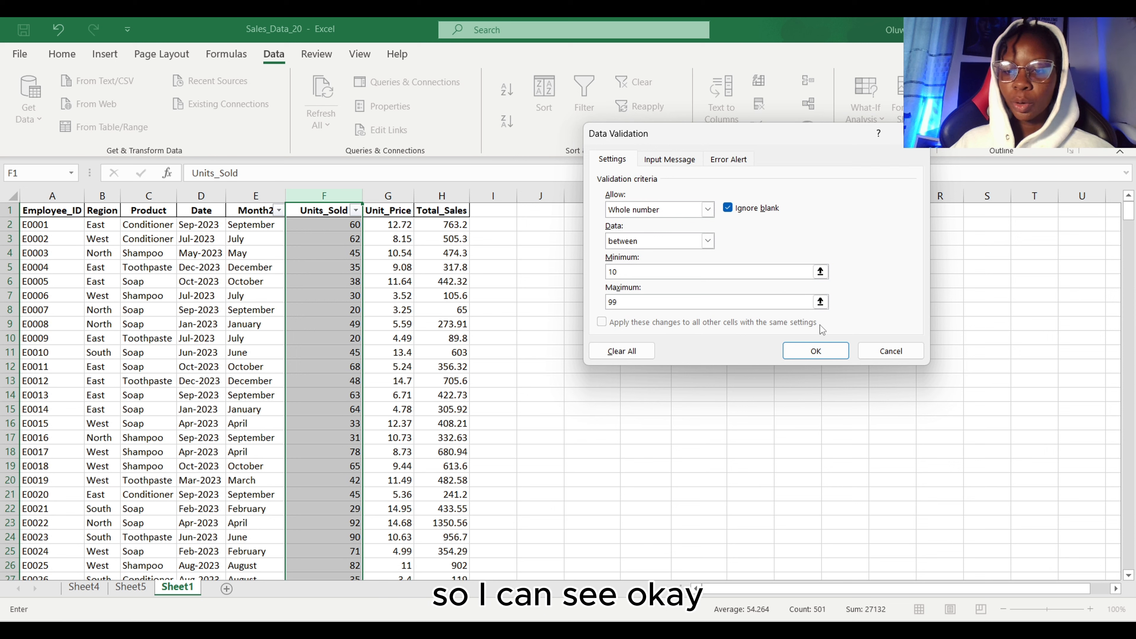
{"action": "left_click", "coordinate": [691, 161]}
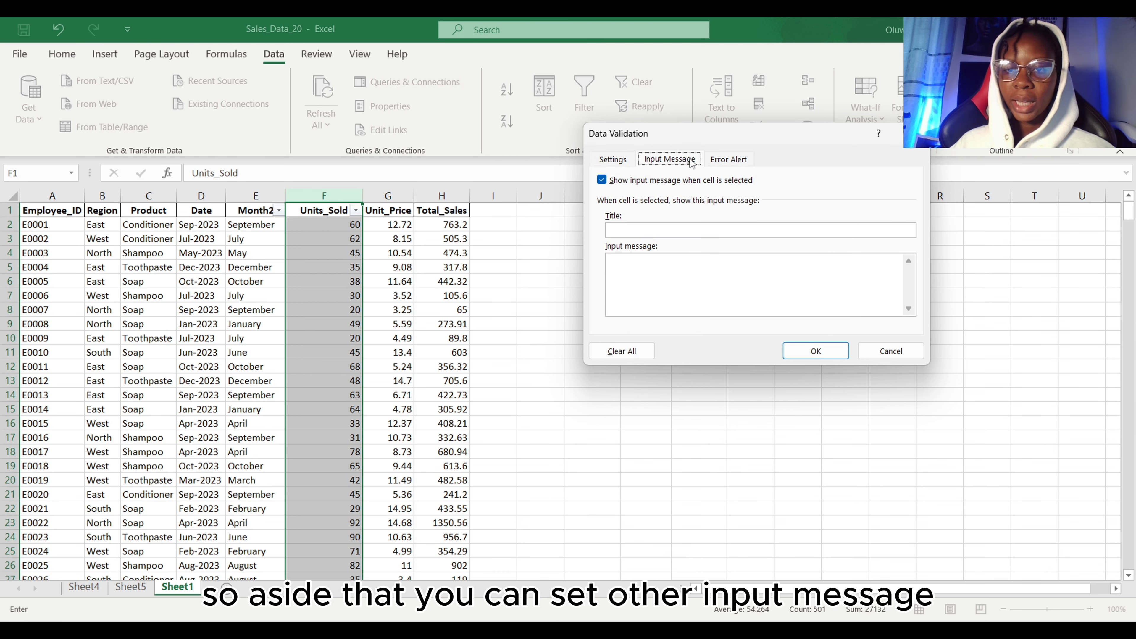
{"action": "left_click", "coordinate": [721, 161]}
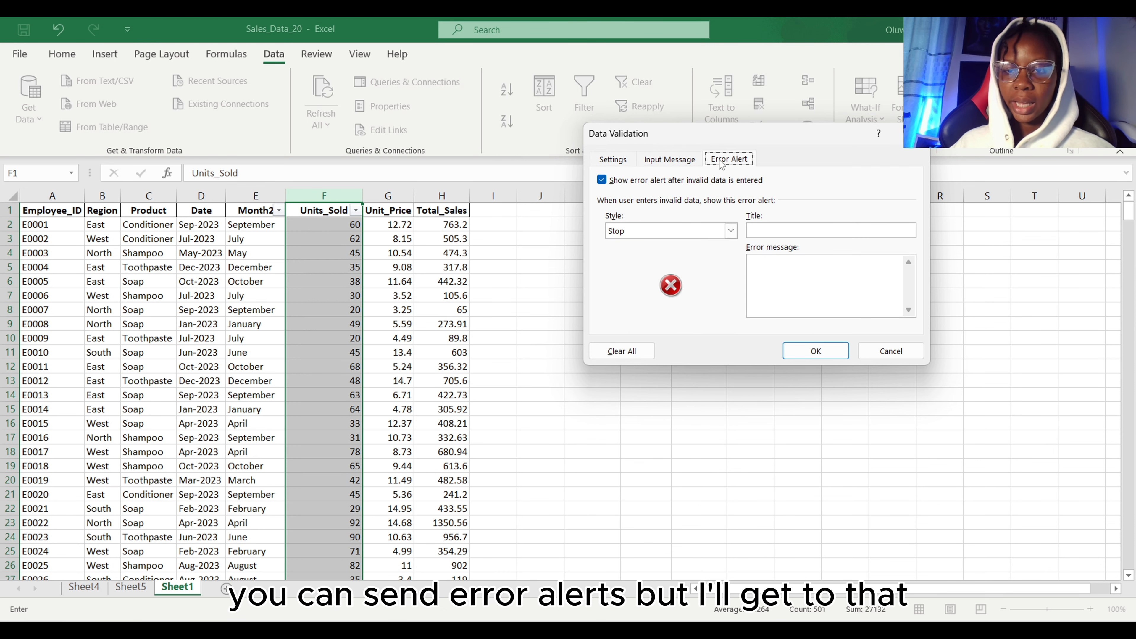
{"action": "left_click", "coordinate": [626, 165]}
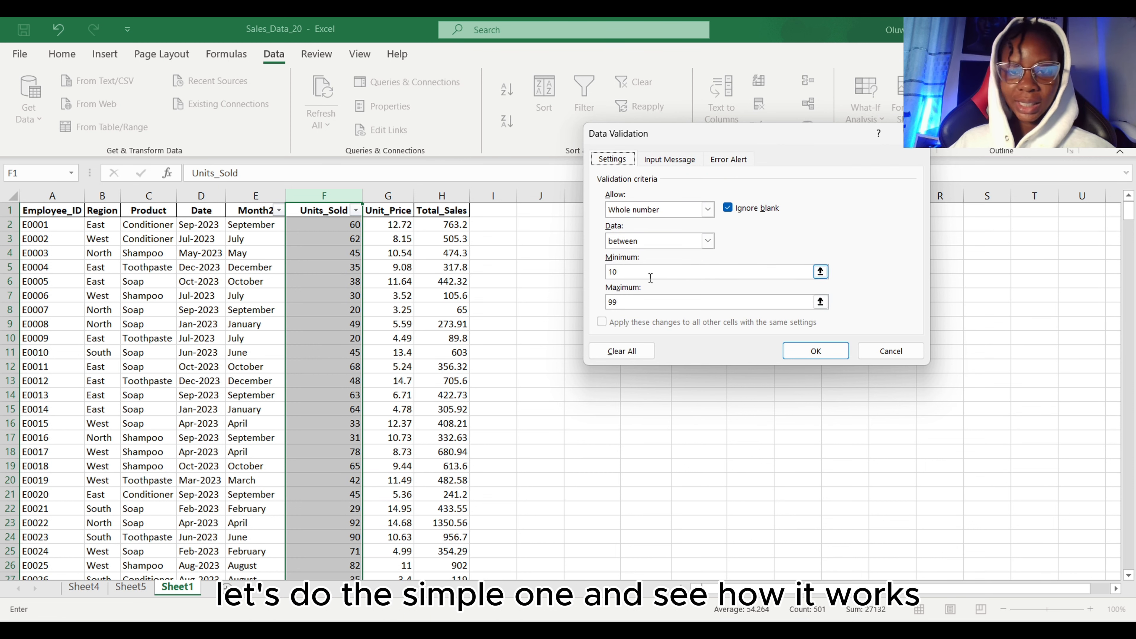
{"action": "left_click", "coordinate": [812, 349]}
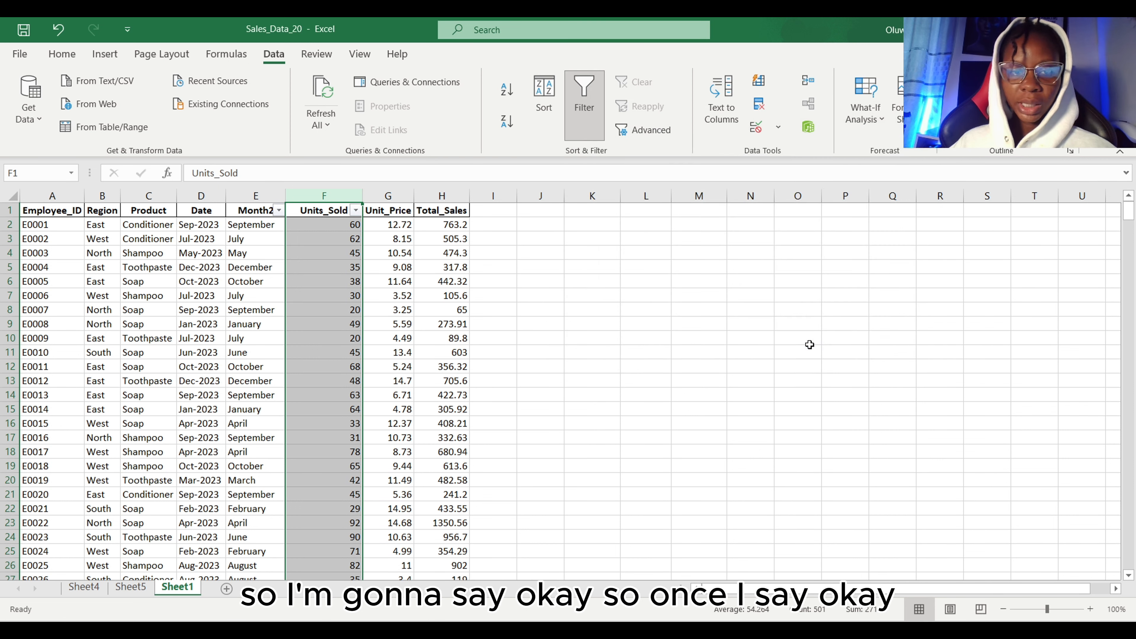
- Try to change the Units_Sold value in F6 to 9, retry the entry once, and discard it
{"action": "left_click", "coordinate": [342, 283]}
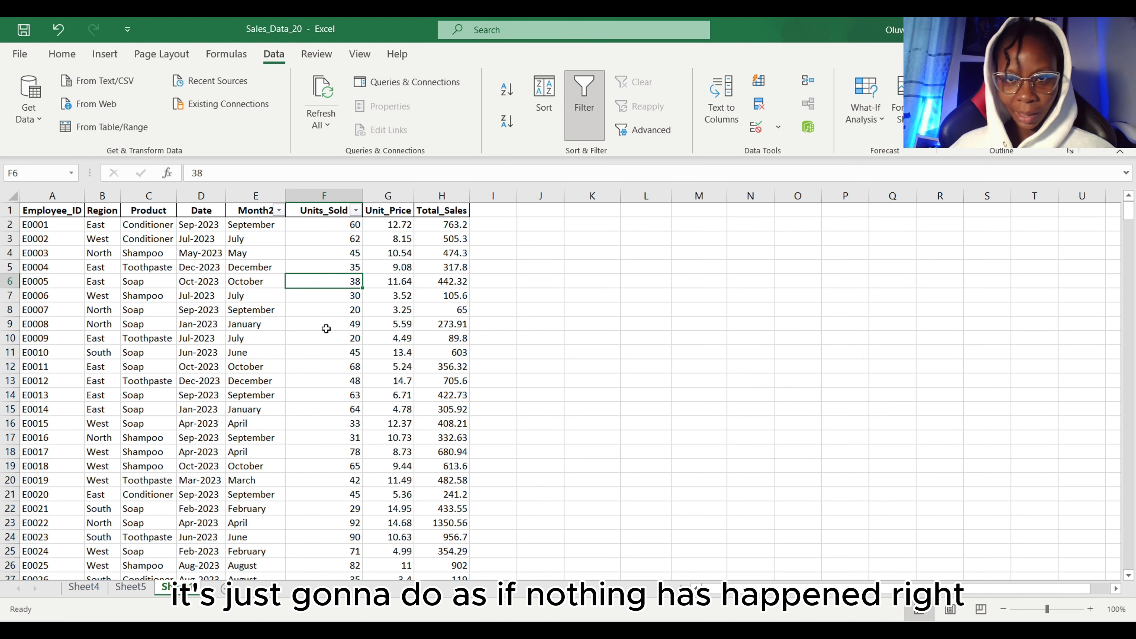
{"action": "left_click", "coordinate": [352, 296]}
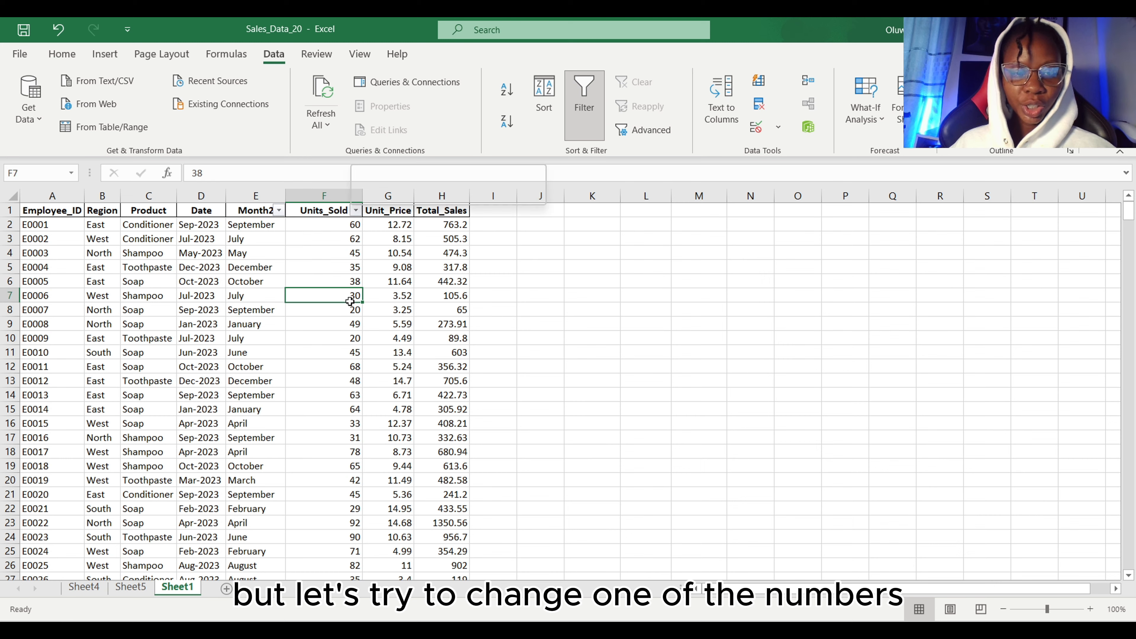
{"action": "key", "text": "ctrl+Down"}
{"action": "double_click", "coordinate": [355, 281]}
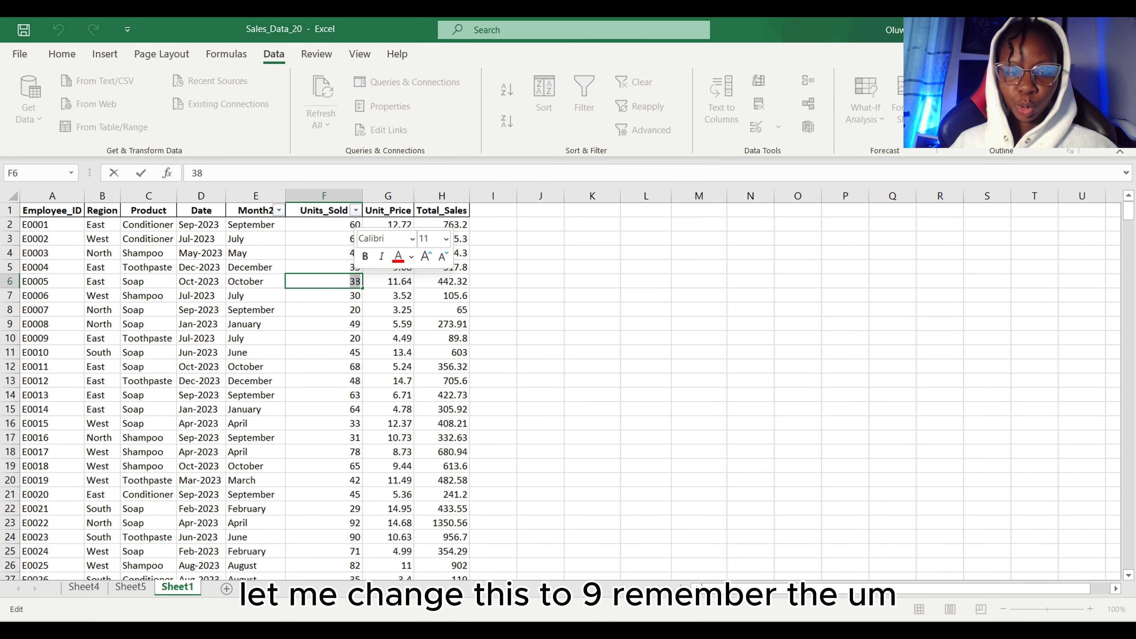
{"action": "type", "text": "9"}
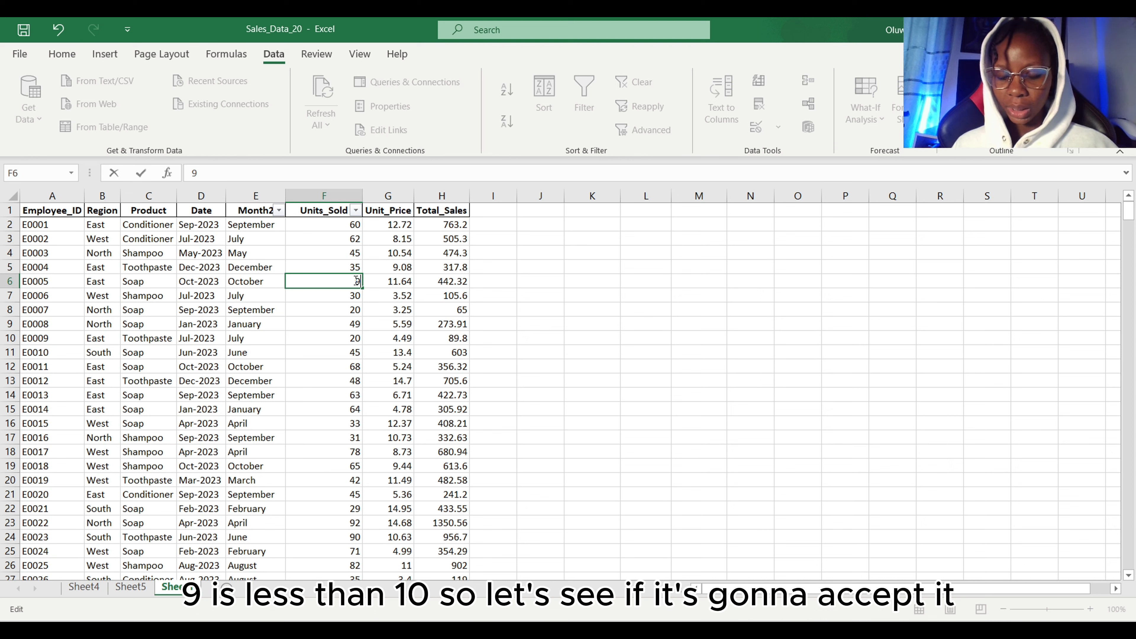
{"action": "key", "text": "Return"}
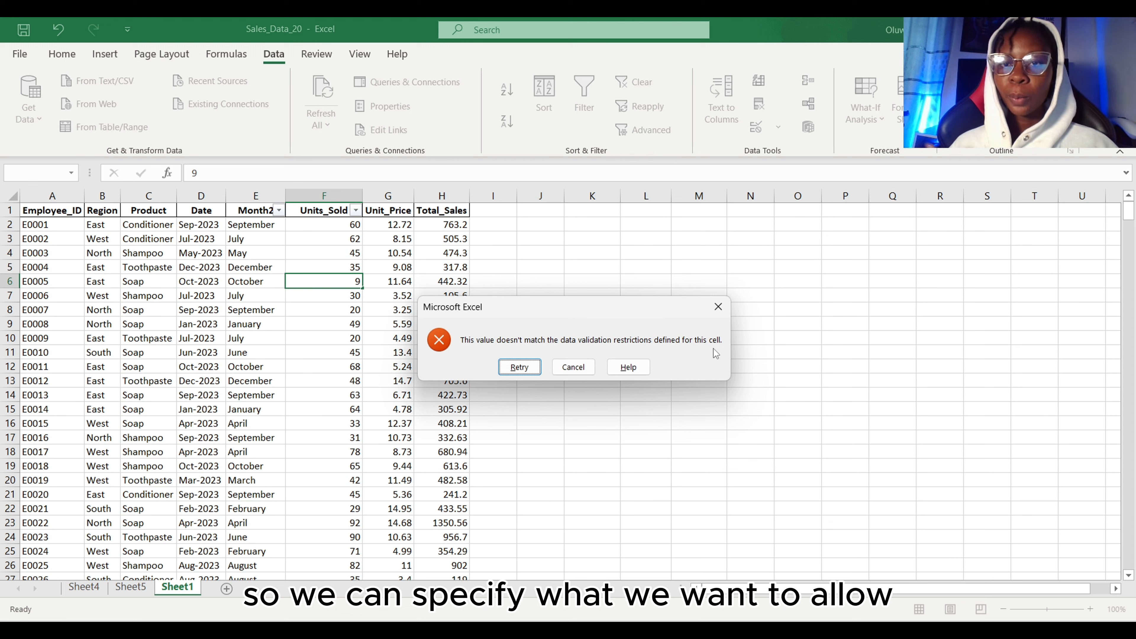
{"action": "left_click", "coordinate": [536, 363]}
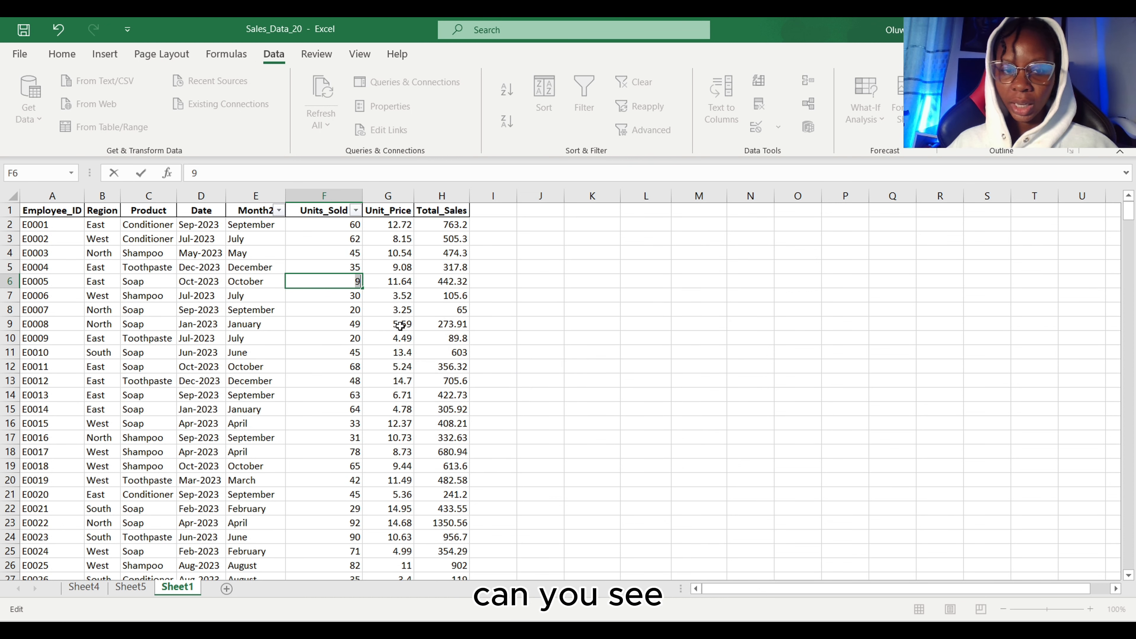
{"action": "key", "text": "Return"}
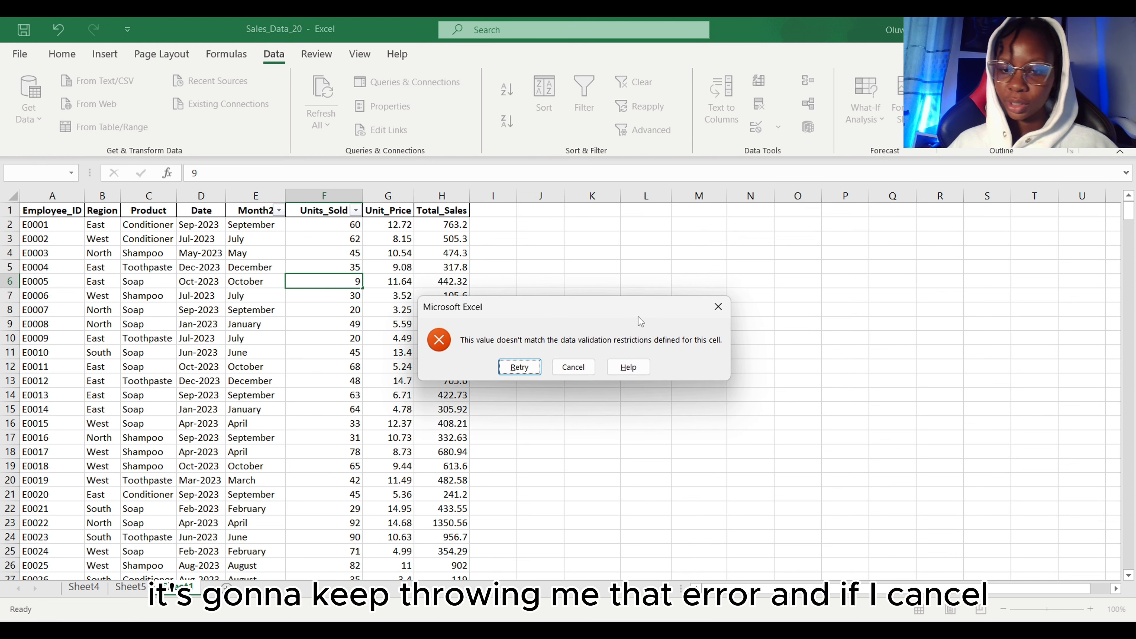
{"action": "left_click", "coordinate": [717, 315]}
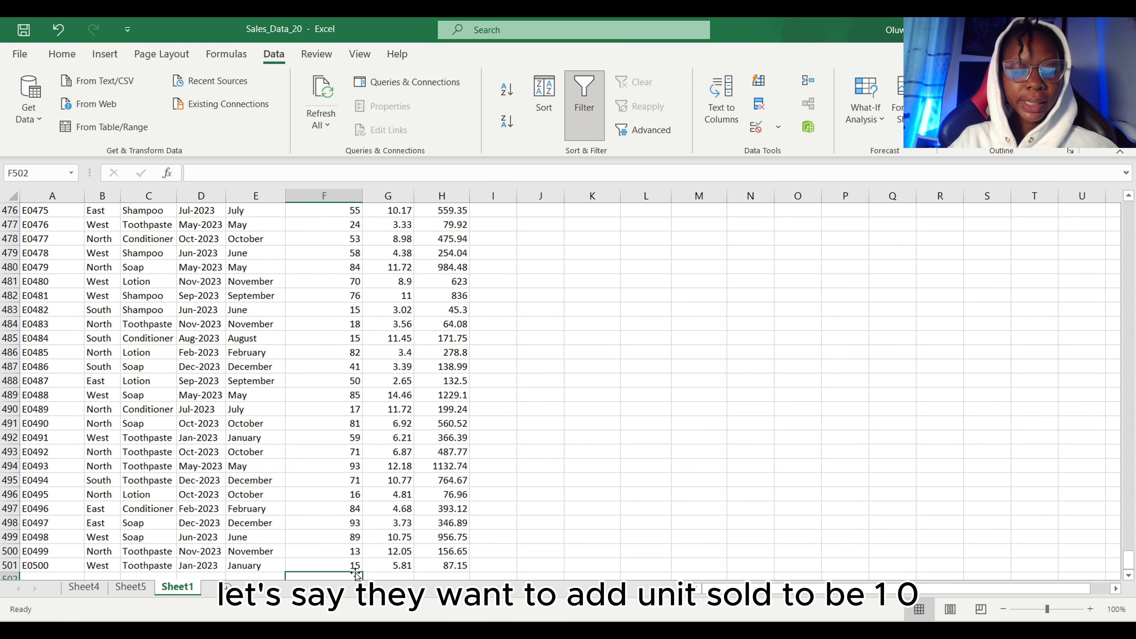
- Try to enter 105 in the empty Units_Sold cell F502 below the data, and discard it
{"action": "type", "text": "1"}
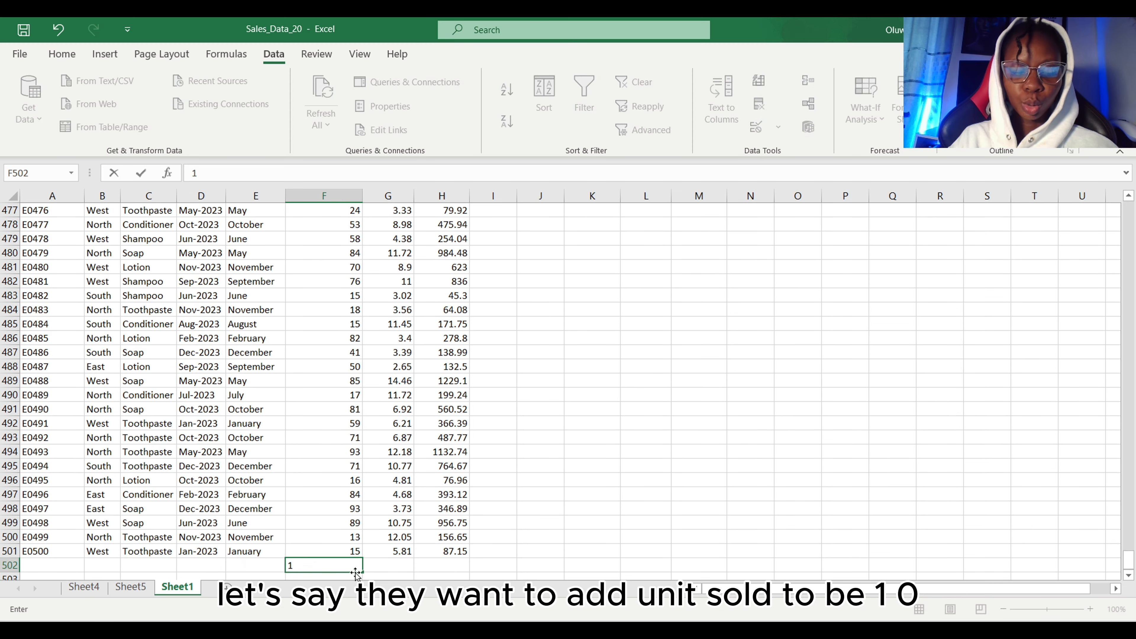
{"action": "type", "text": "05"}
{"action": "key", "text": "Return"}
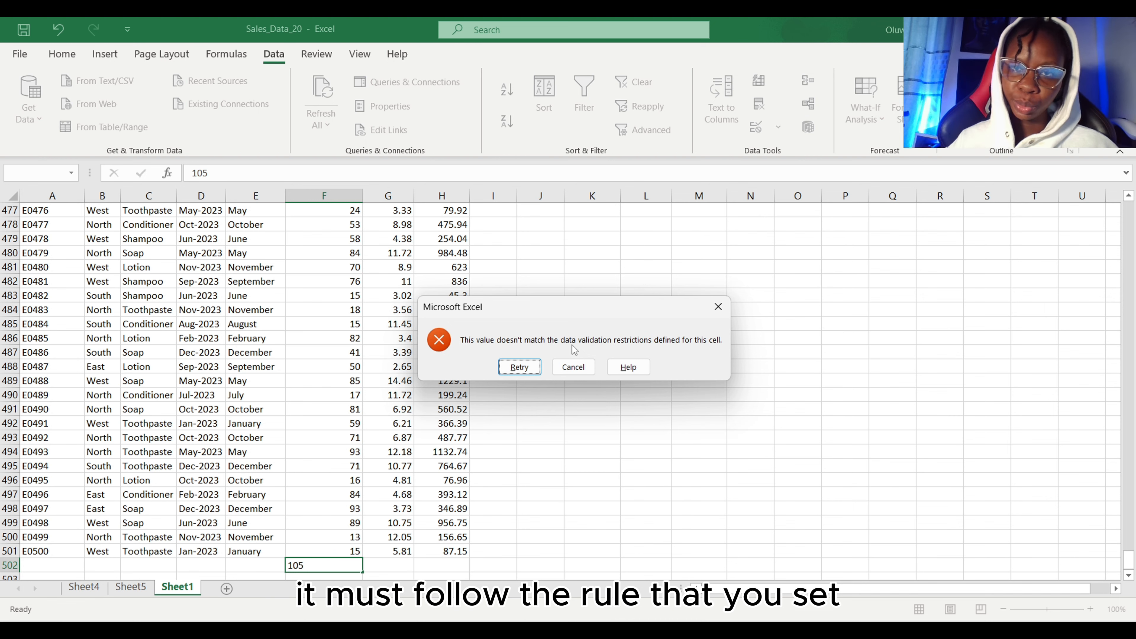
{"action": "left_click", "coordinate": [573, 366]}
- Examine the value types that data validation can allow for F502, trying the Decimal and Custom options
{"action": "scroll", "coordinate": [441, 410], "scroll_direction": "up", "scroll_amount": 20}
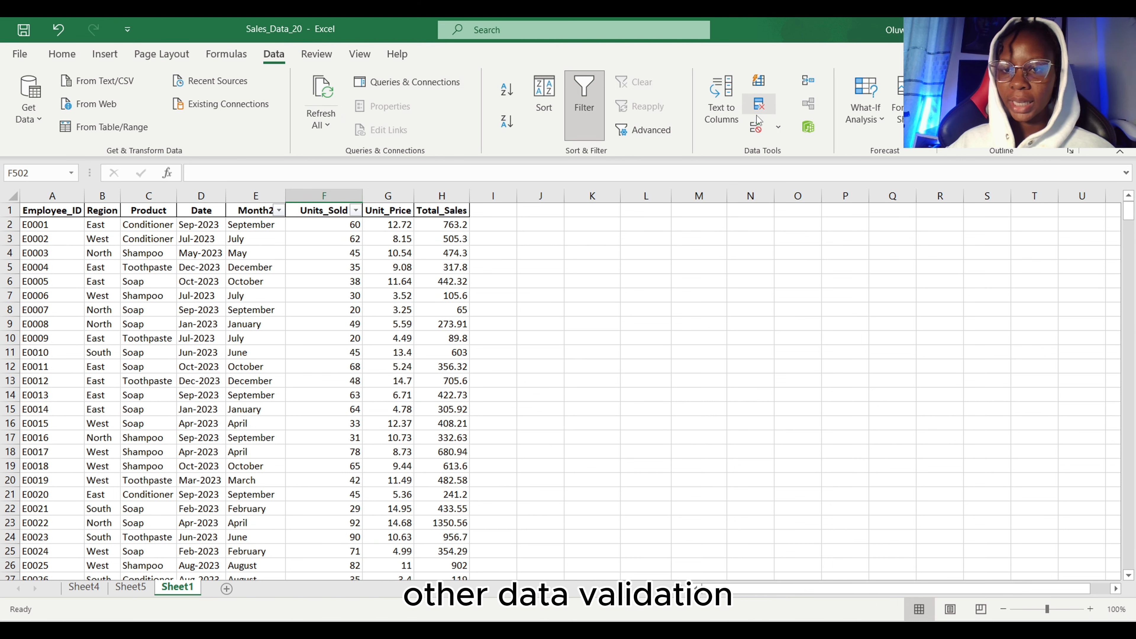
{"action": "left_click", "coordinate": [756, 127]}
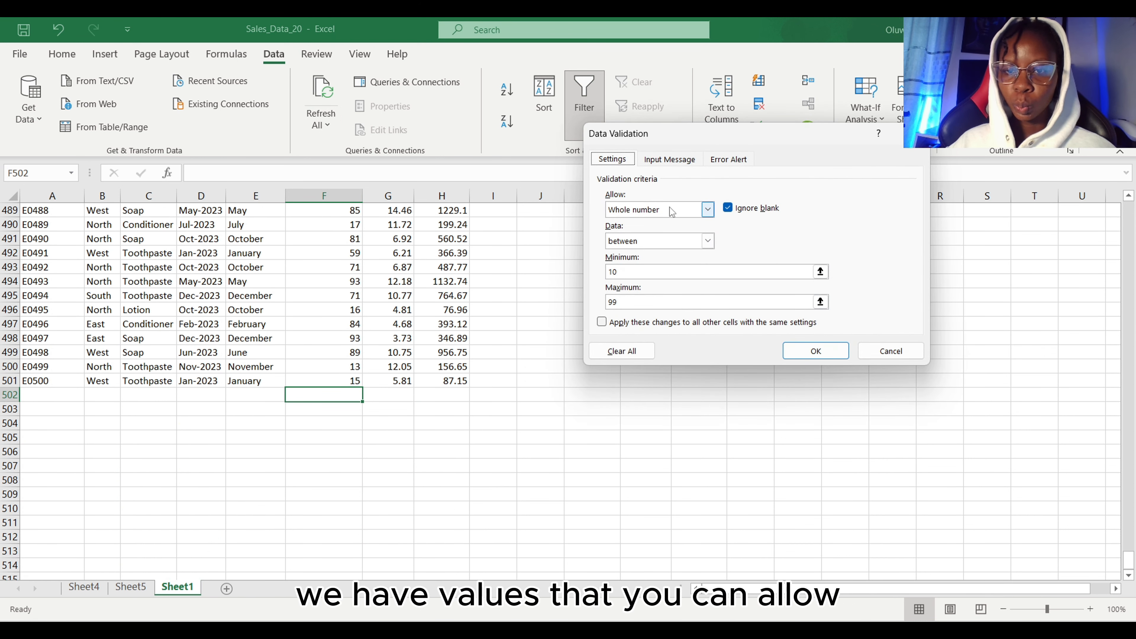
{"action": "left_click", "coordinate": [706, 212]}
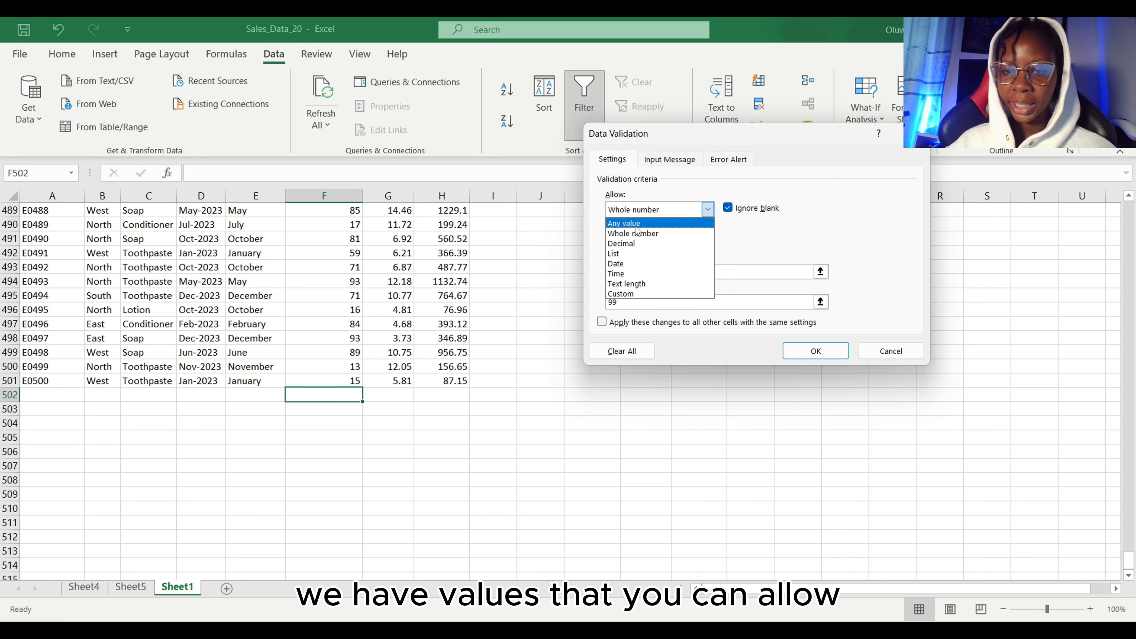
{"action": "left_click", "coordinate": [657, 244]}
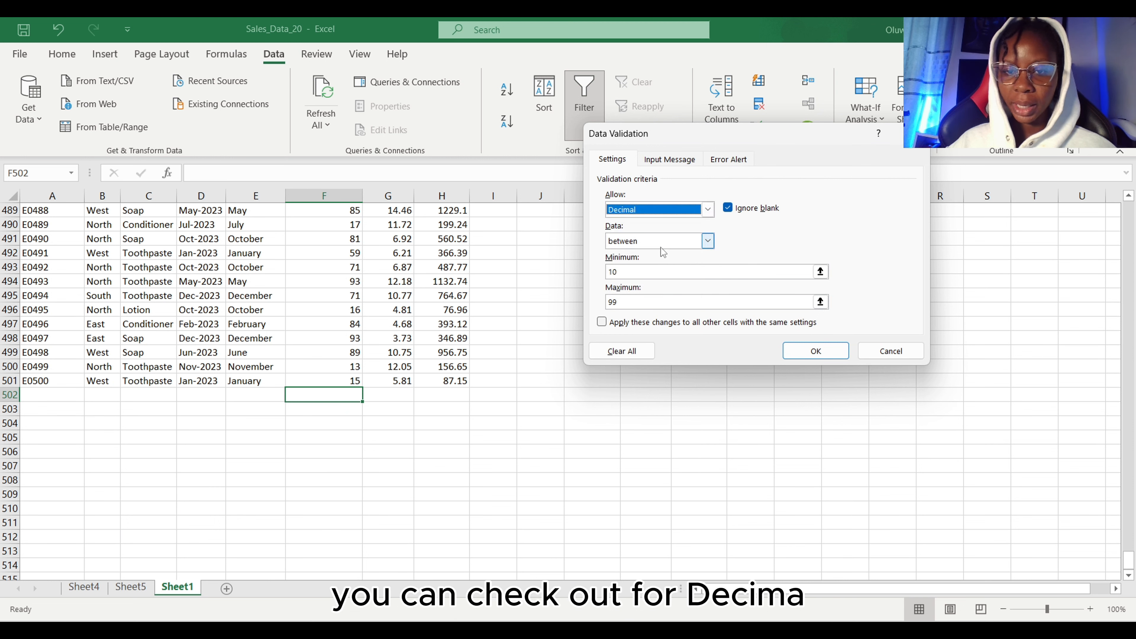
{"action": "left_click", "coordinate": [708, 209]}
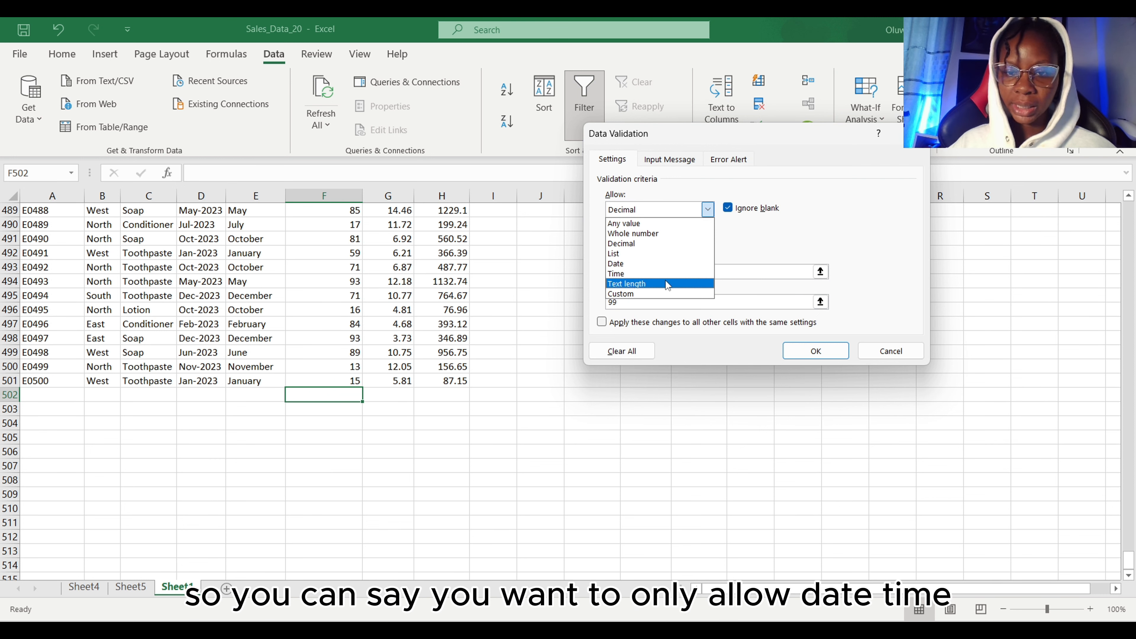
{"action": "left_click", "coordinate": [646, 293]}
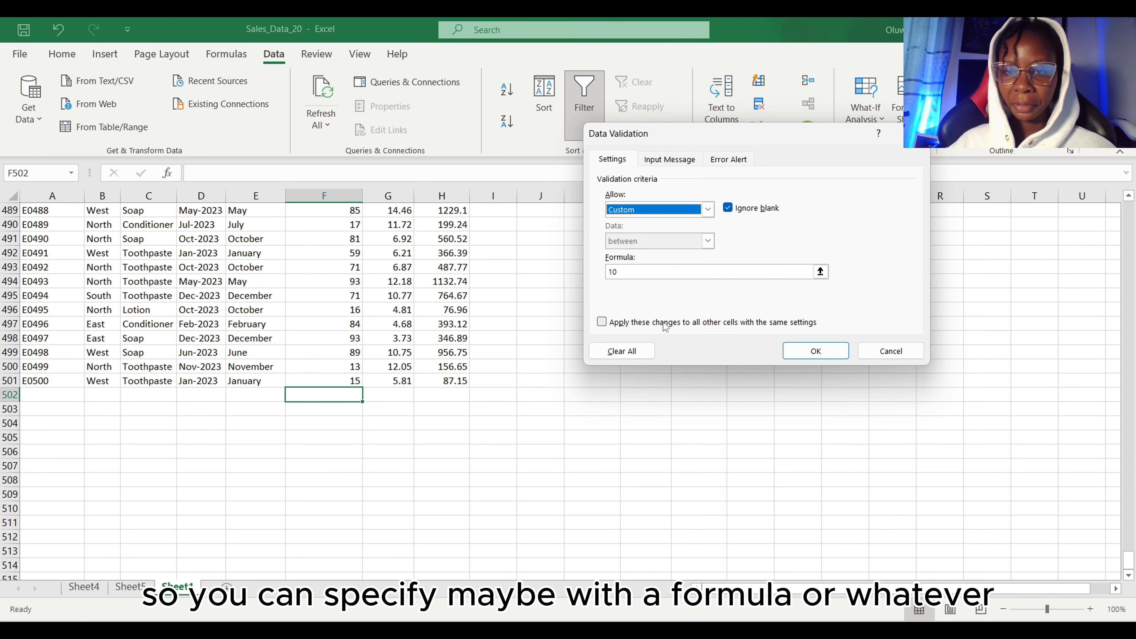
{"action": "left_click", "coordinate": [711, 210]}
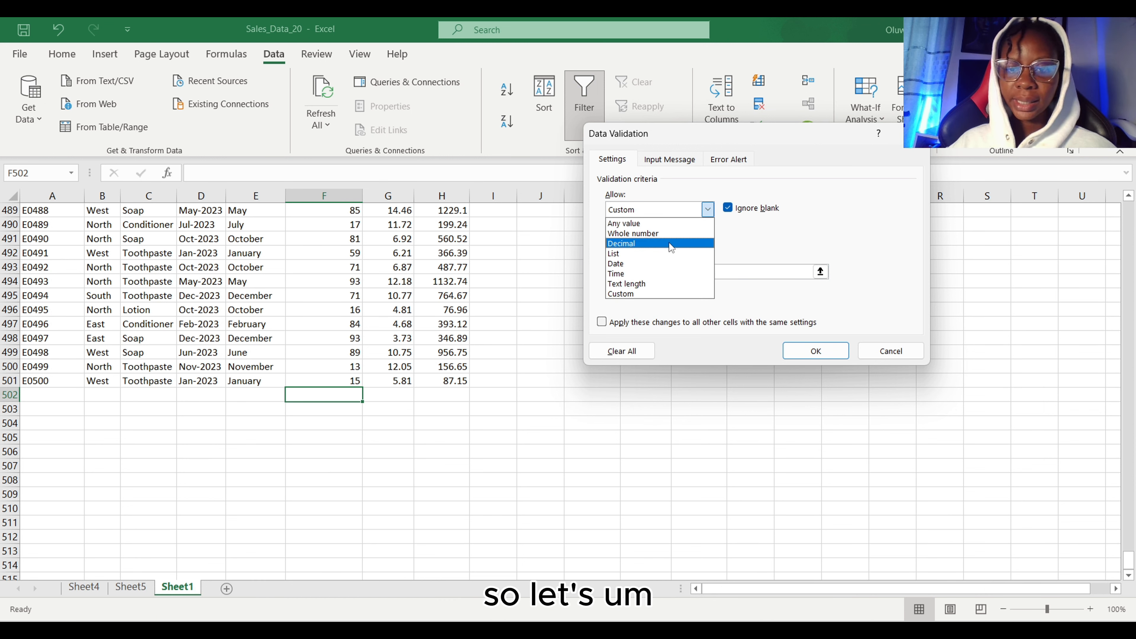
{"action": "left_click", "coordinate": [746, 222]}
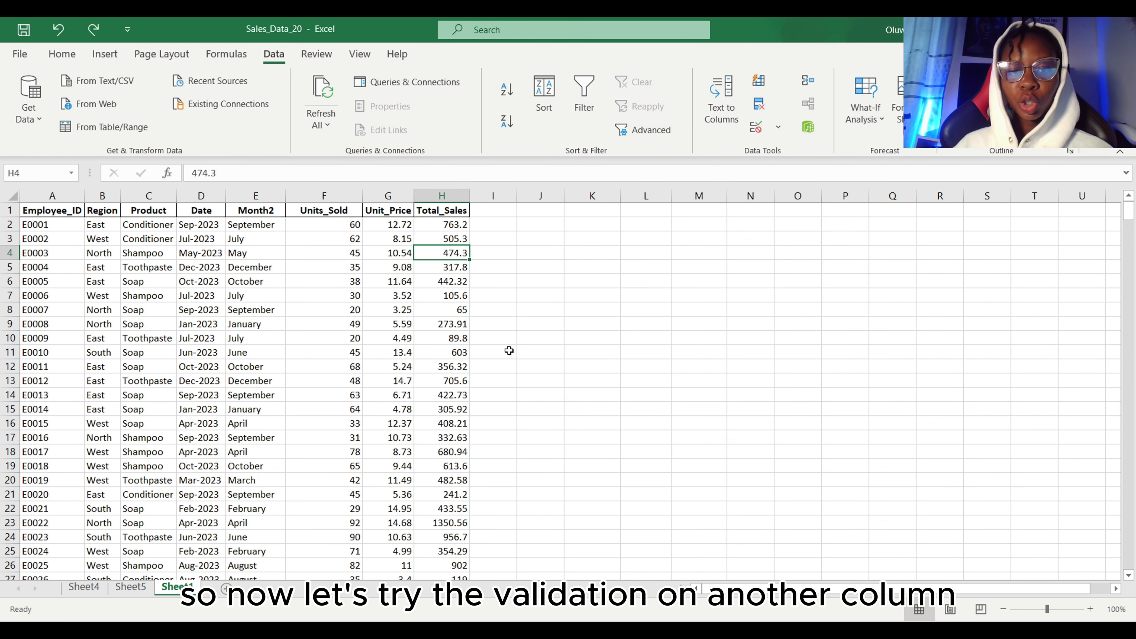
- Add a filter to the Unit_Price column and examine its lowest and highest values in the filter list
{"action": "left_click", "coordinate": [374, 189]}
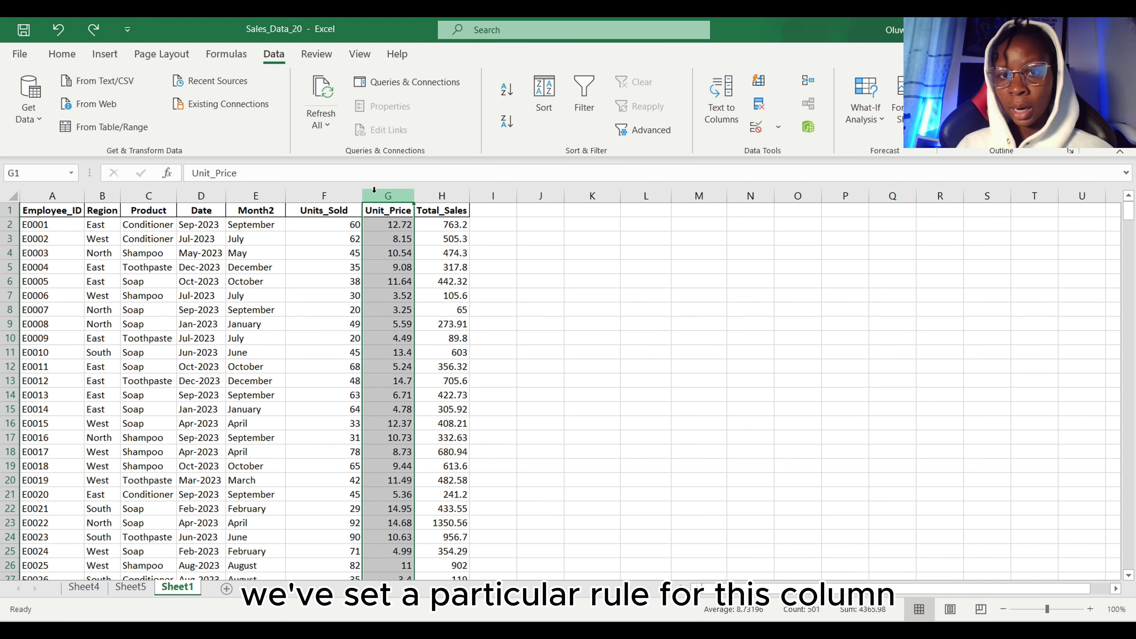
{"action": "key", "text": "ctrl+shift+l"}
{"action": "left_click", "coordinate": [407, 210]}
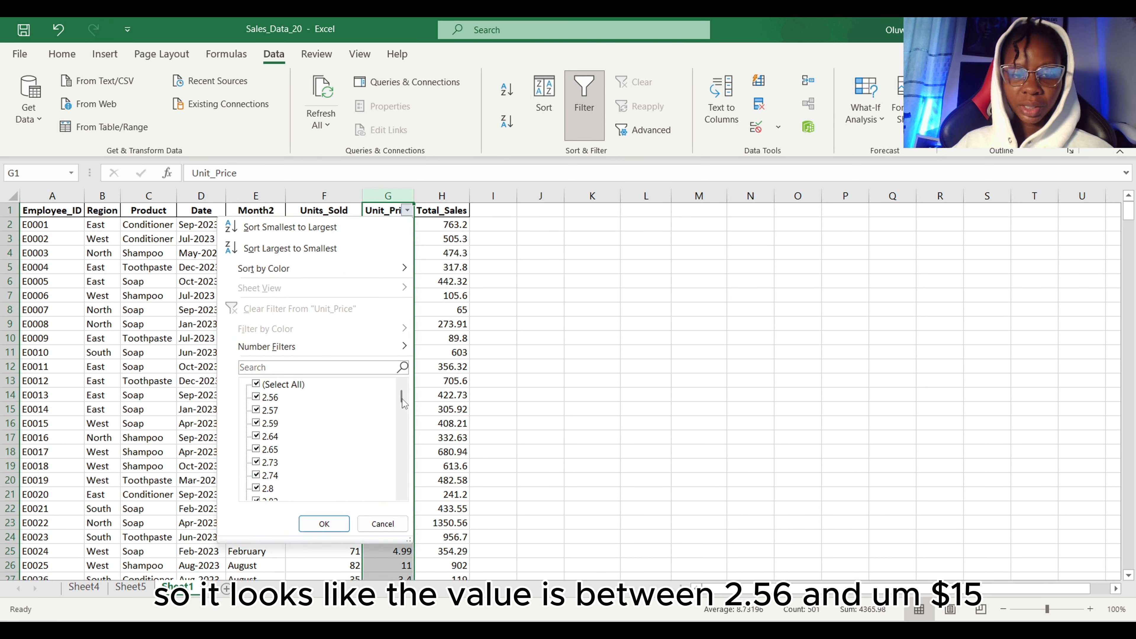
{"action": "scroll", "coordinate": [408, 503], "scroll_direction": "down", "scroll_amount": 15}
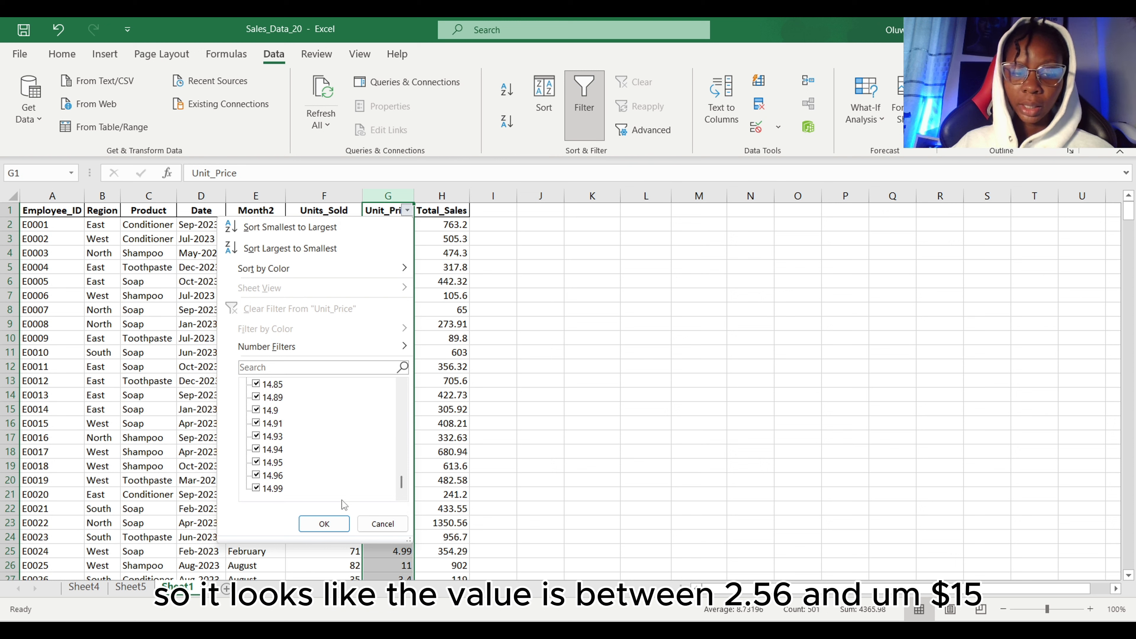
- Set a data validation rule on the Unit_Price column that allows decimals between a minimum of 1 and a maximum of 50
{"action": "left_click", "coordinate": [329, 523]}
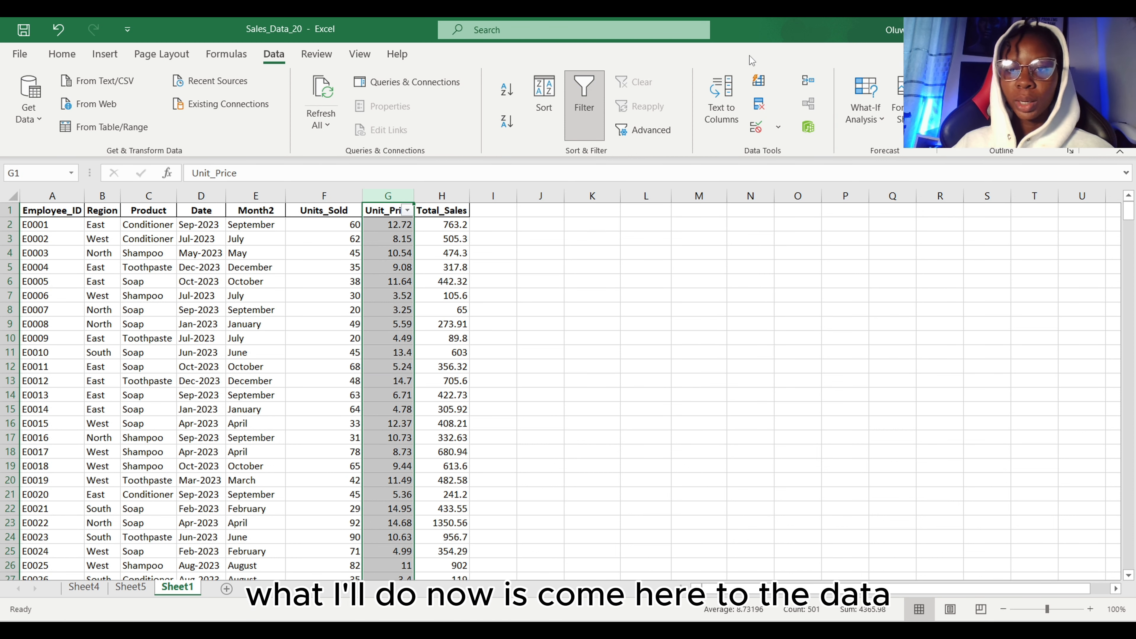
{"action": "left_click", "coordinate": [756, 127]}
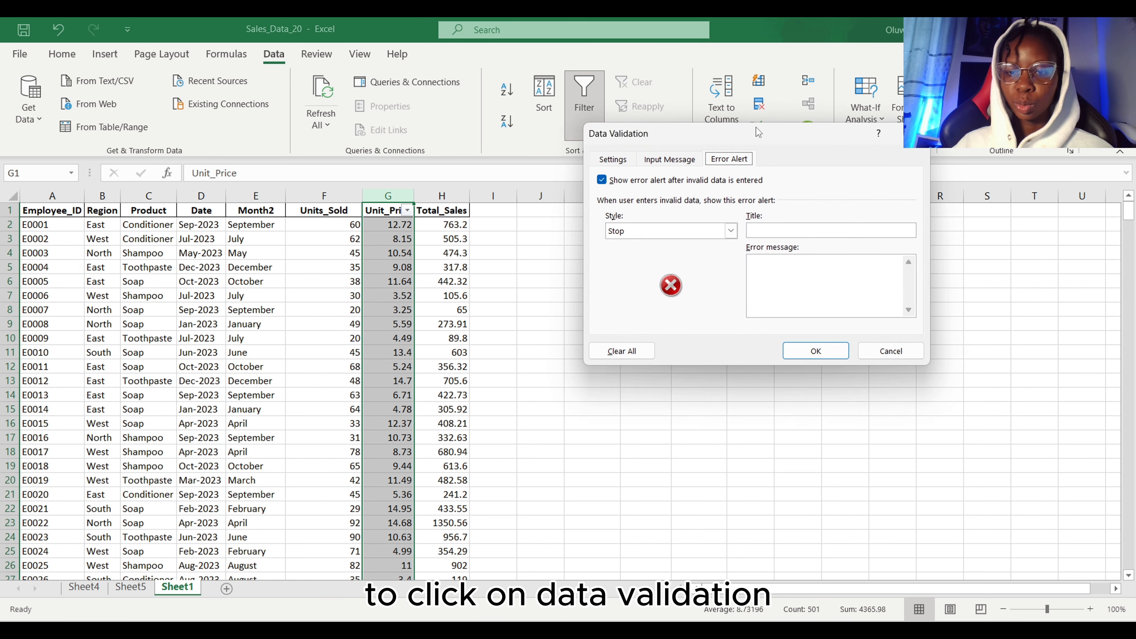
{"action": "left_click", "coordinate": [626, 162]}
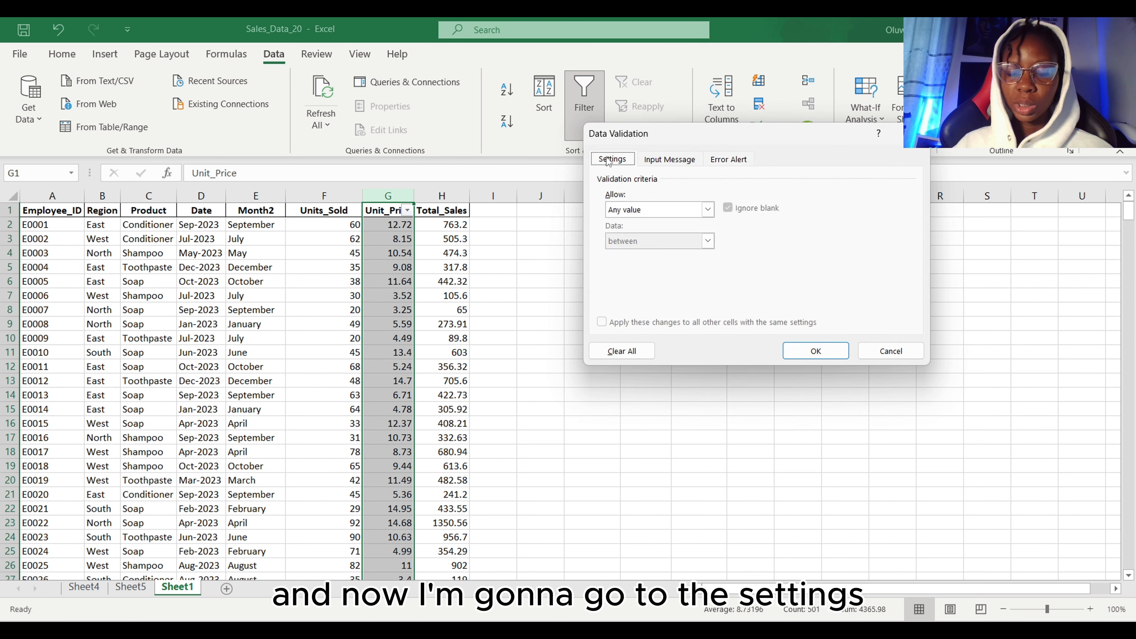
{"action": "left_click", "coordinate": [708, 209]}
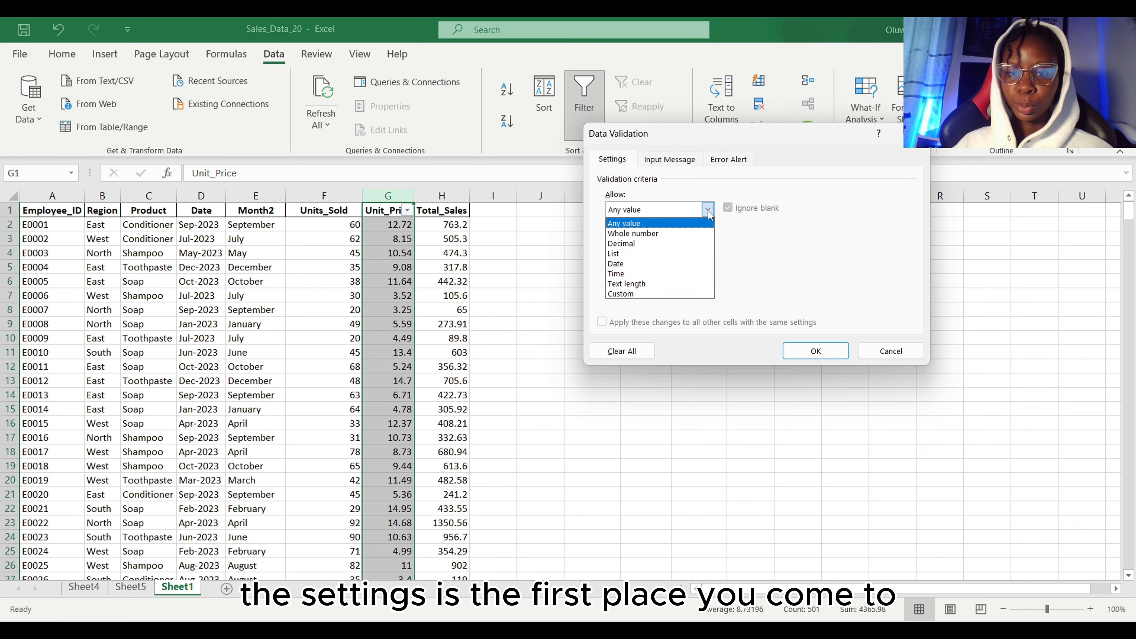
{"action": "left_click", "coordinate": [683, 242]}
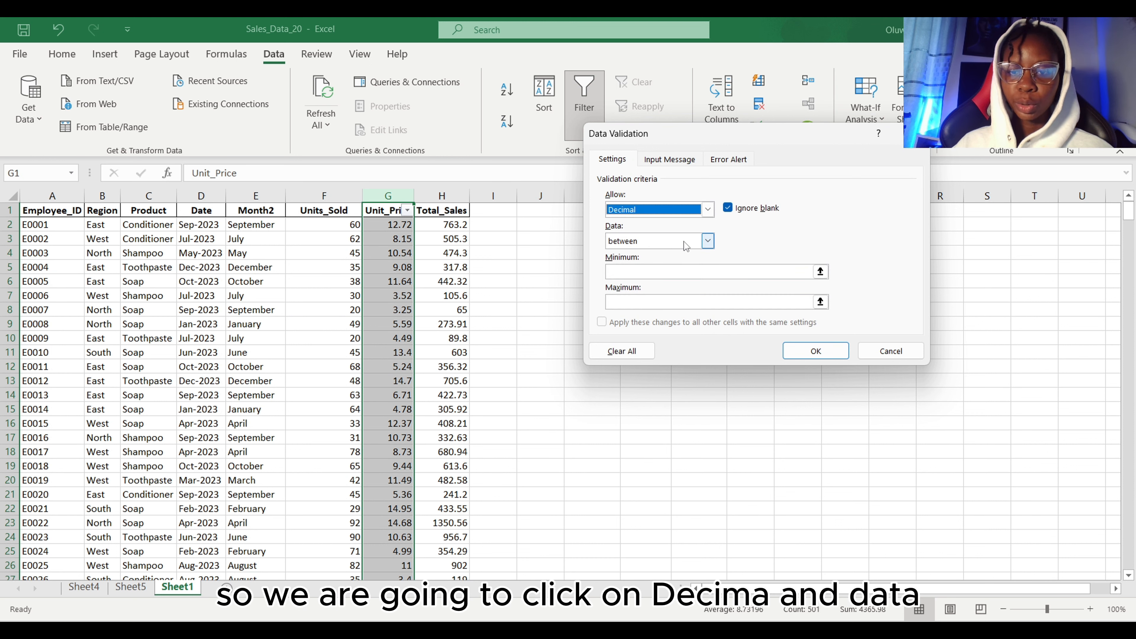
{"action": "left_click", "coordinate": [710, 242]}
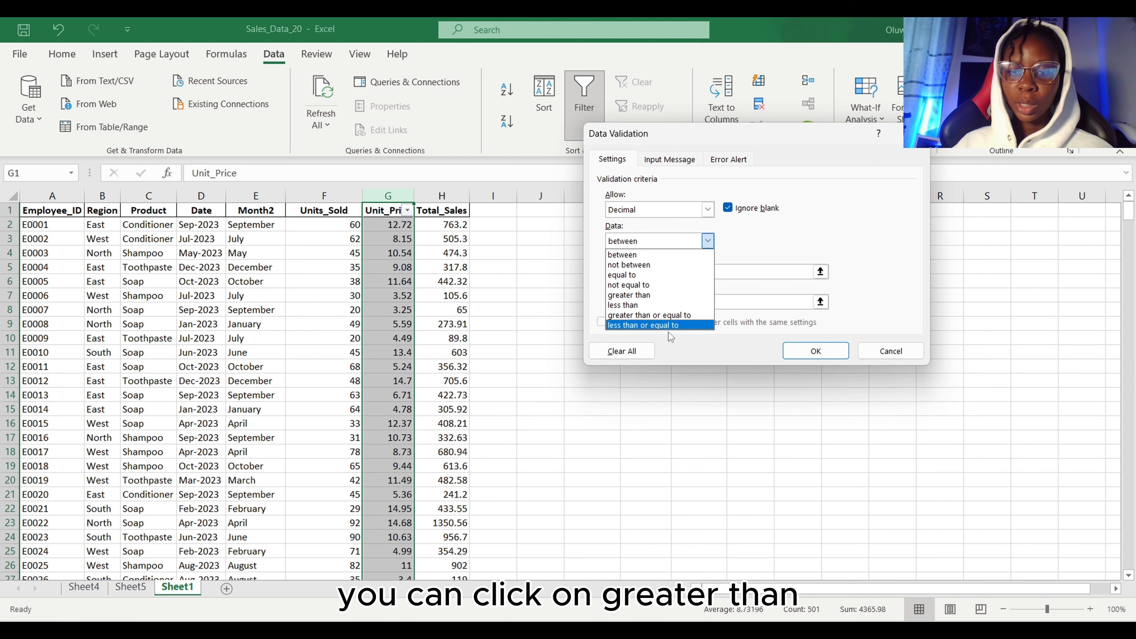
{"action": "left_click", "coordinate": [647, 245]}
{"action": "left_click", "coordinate": [645, 272]}
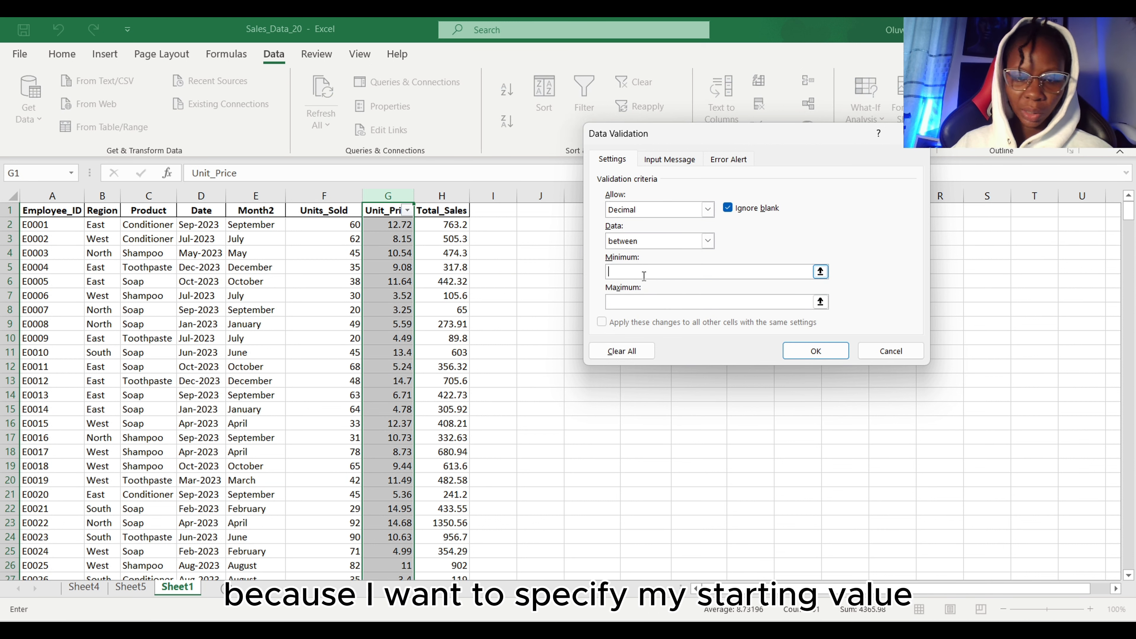
{"action": "type", "text": "1"}
{"action": "left_click", "coordinate": [642, 302]}
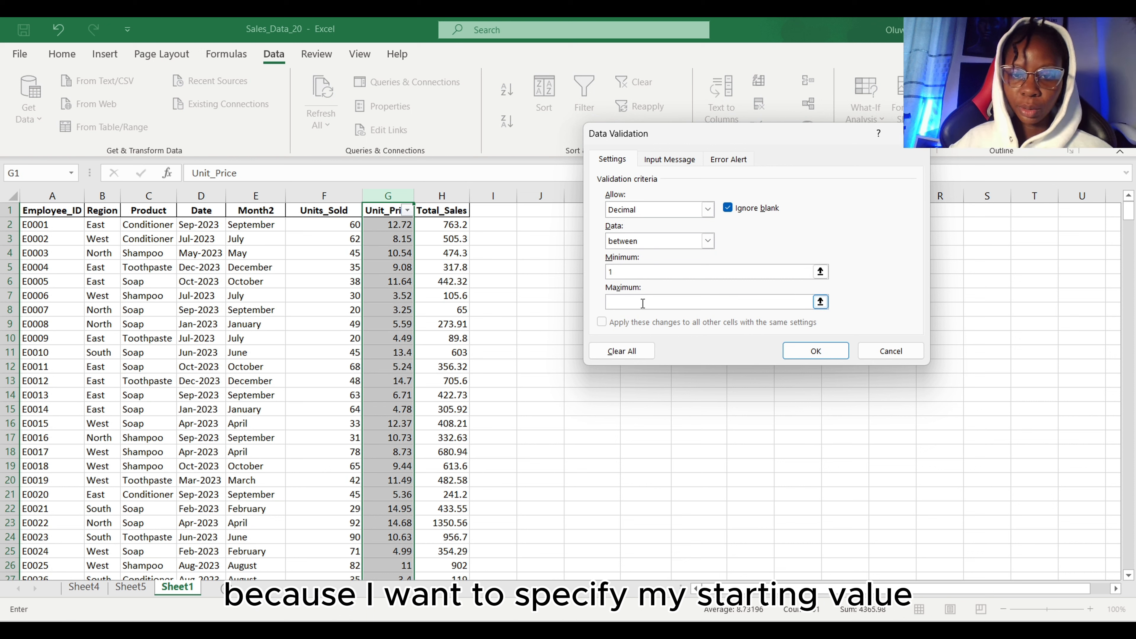
{"action": "type", "text": "50"}
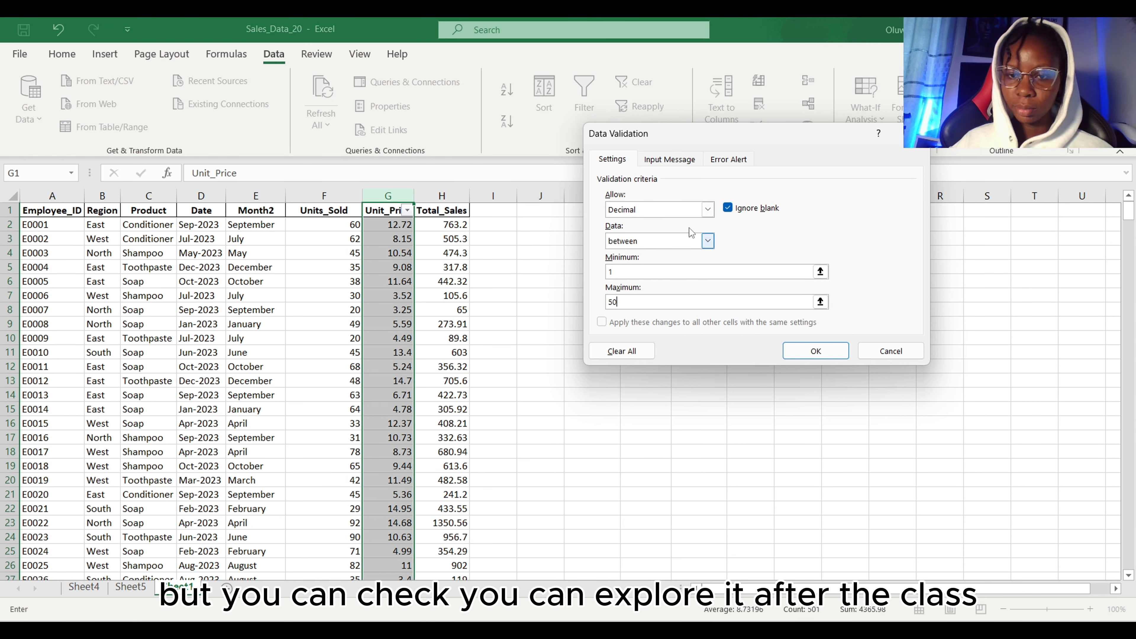
- Give the Unit_Price rule the input message "Please input price between 1-50" and a Stop alert reading "Kindlly double check the value"
{"action": "left_click", "coordinate": [668, 159]}
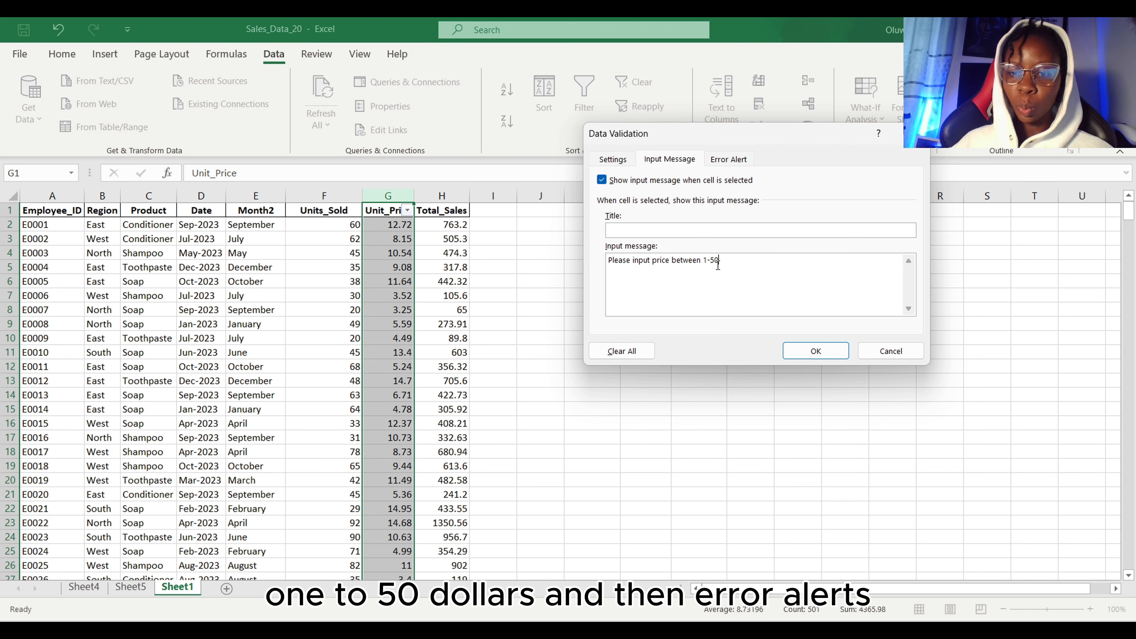
{"action": "left_click", "coordinate": [717, 159]}
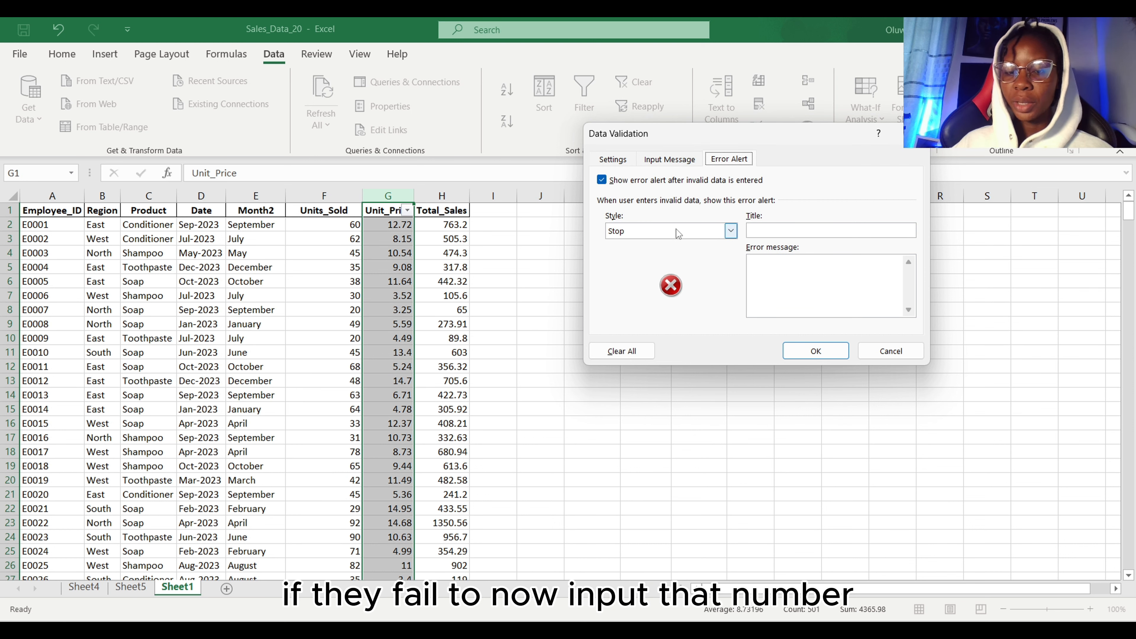
{"action": "left_click", "coordinate": [729, 232]}
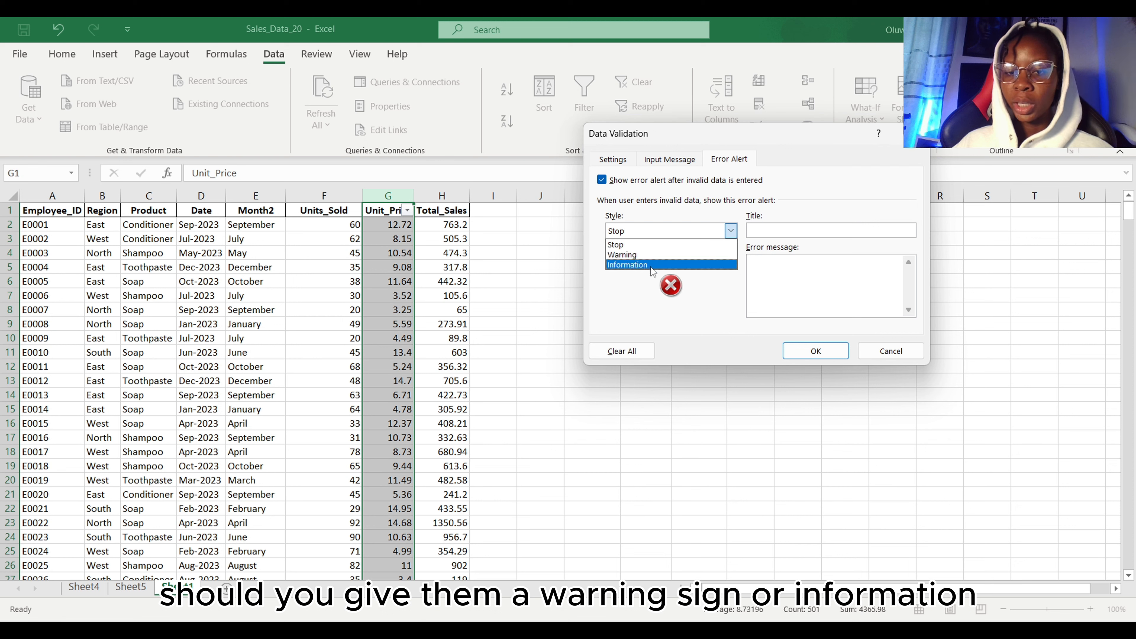
{"action": "left_click", "coordinate": [631, 245]}
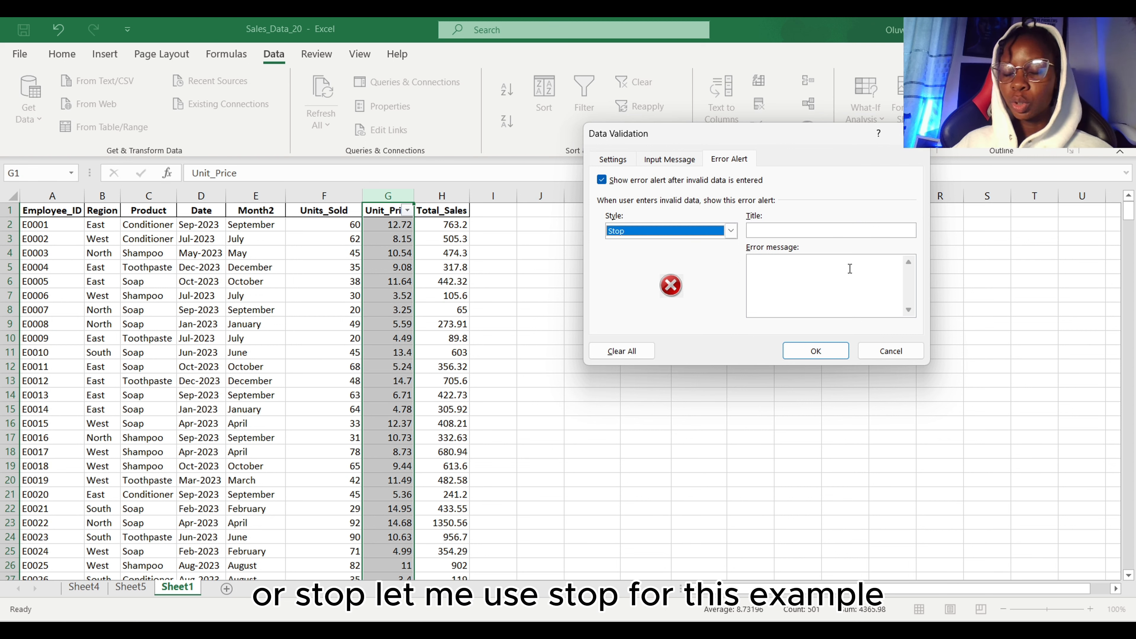
{"action": "left_click", "coordinate": [844, 284]}
{"action": "left_click", "coordinate": [844, 284]}
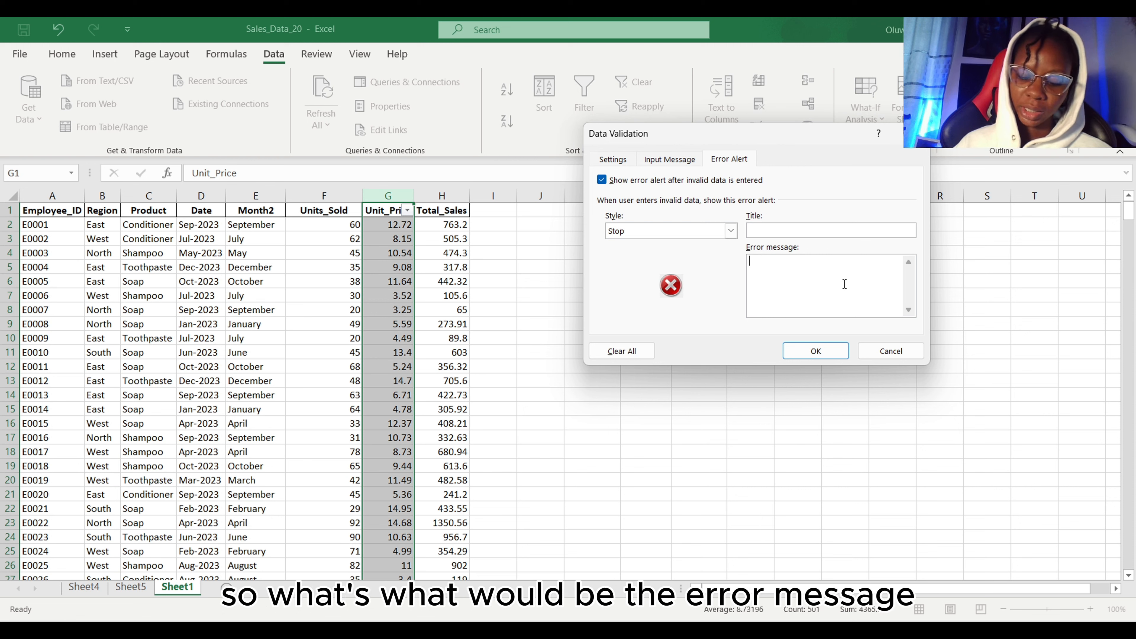
{"action": "type", "text": "Kindly double check the valu"}
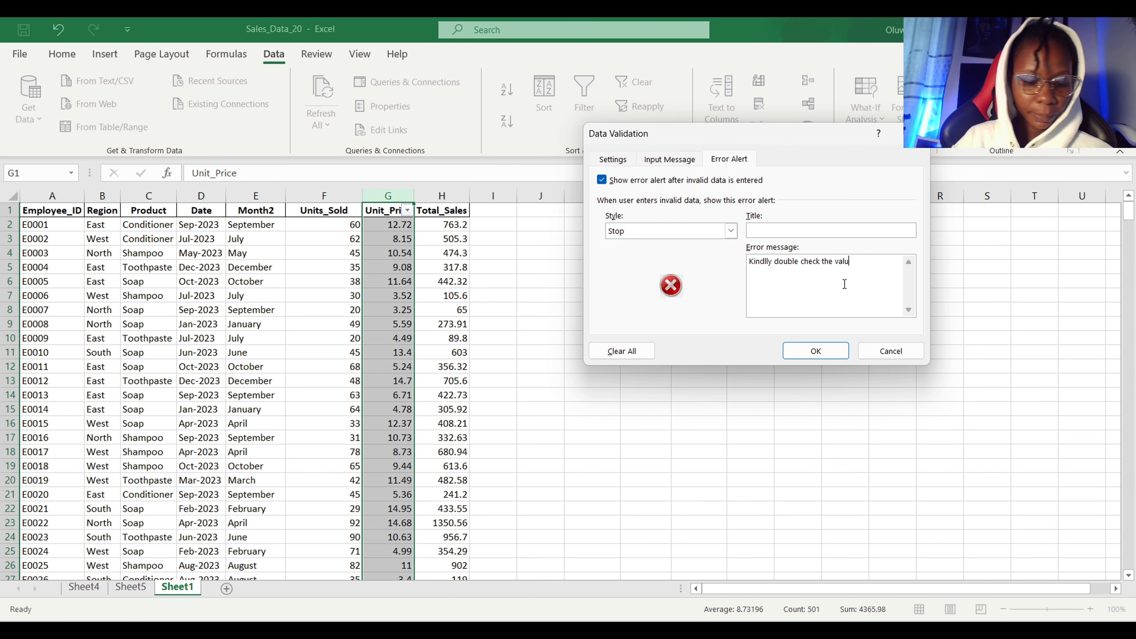
{"action": "type", "text": "e"}
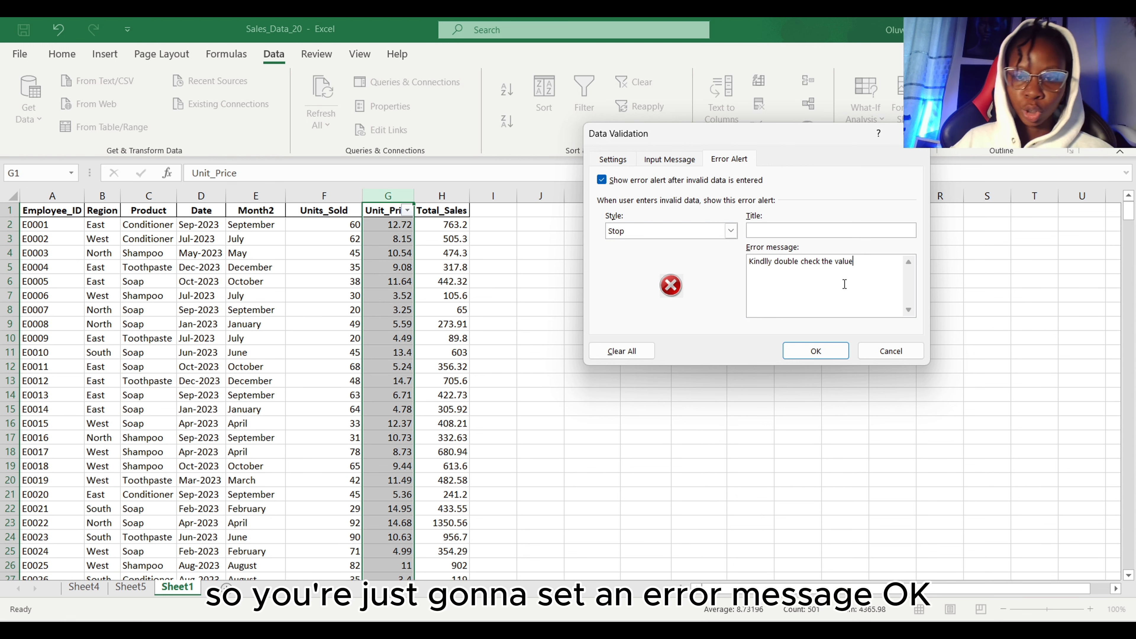
{"action": "left_click", "coordinate": [821, 351]}
- Test the Unit_Price rule by trying to change the price in G9 to 55
{"action": "left_click", "coordinate": [567, 292]}
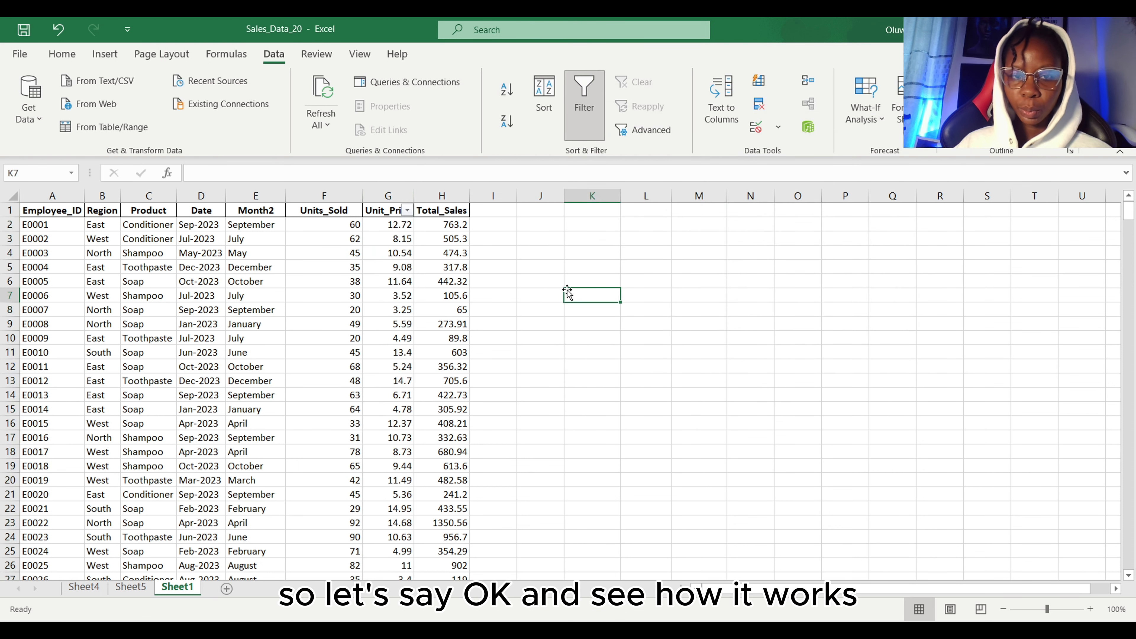
{"action": "left_click", "coordinate": [401, 235]}
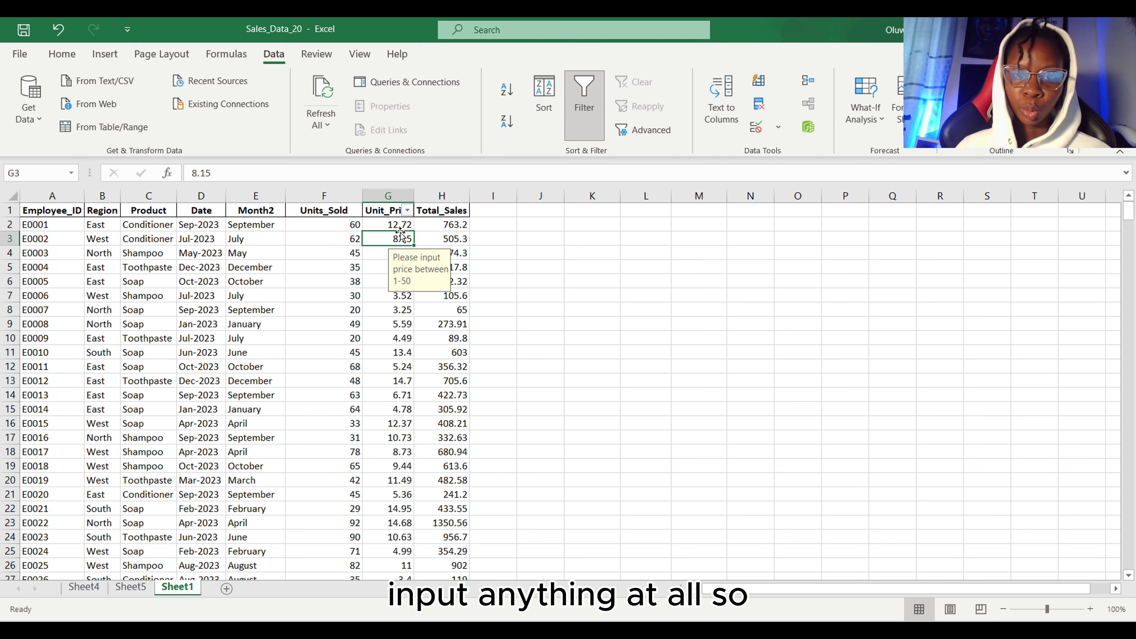
{"action": "double_click", "coordinate": [392, 324]}
{"action": "double_click", "coordinate": [391, 325]}
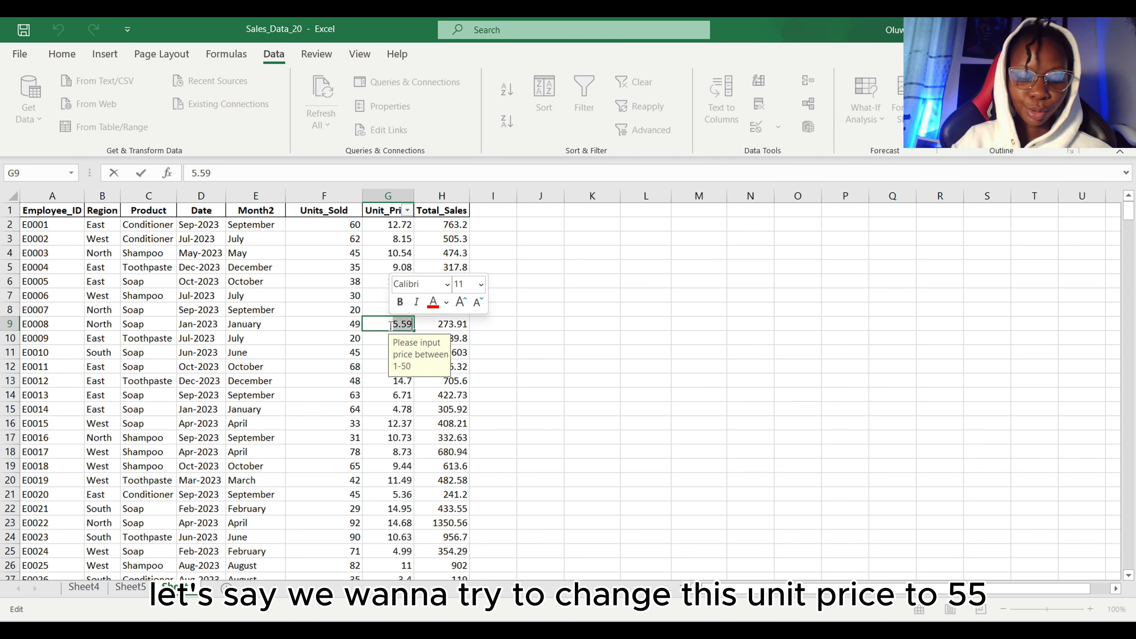
{"action": "type", "text": "55"}
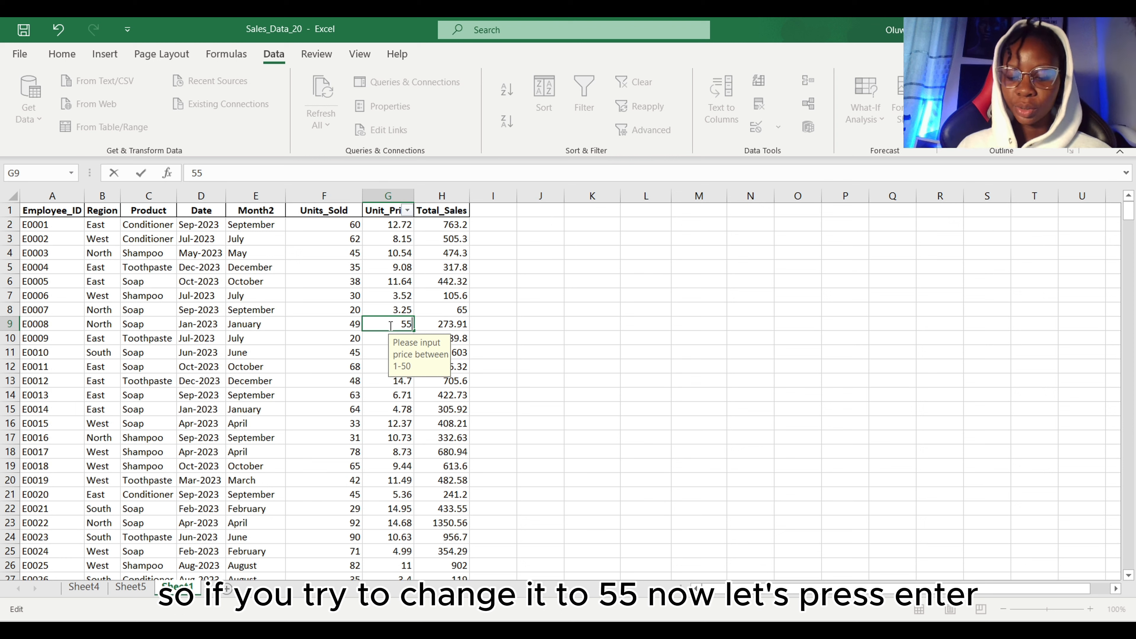
{"action": "key", "text": "Return"}
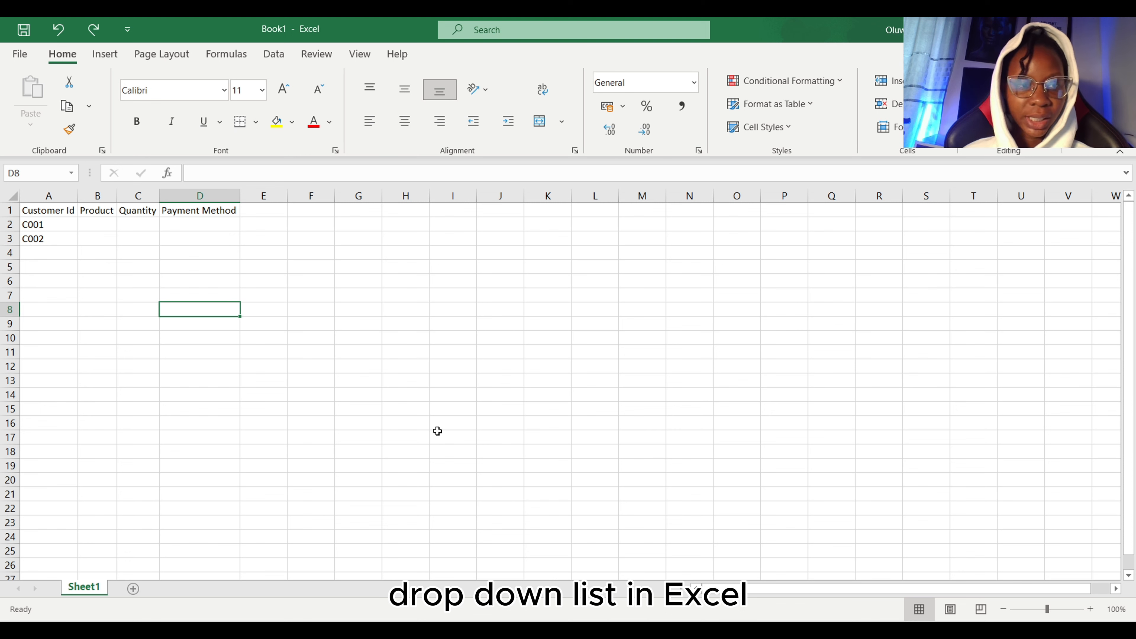
- Enter the next sequential customer ID in A4 of the Book1 workbook, below the two existing IDs
{"action": "left_click", "coordinate": [45, 261]}
{"action": "left_click", "coordinate": [47, 253]}
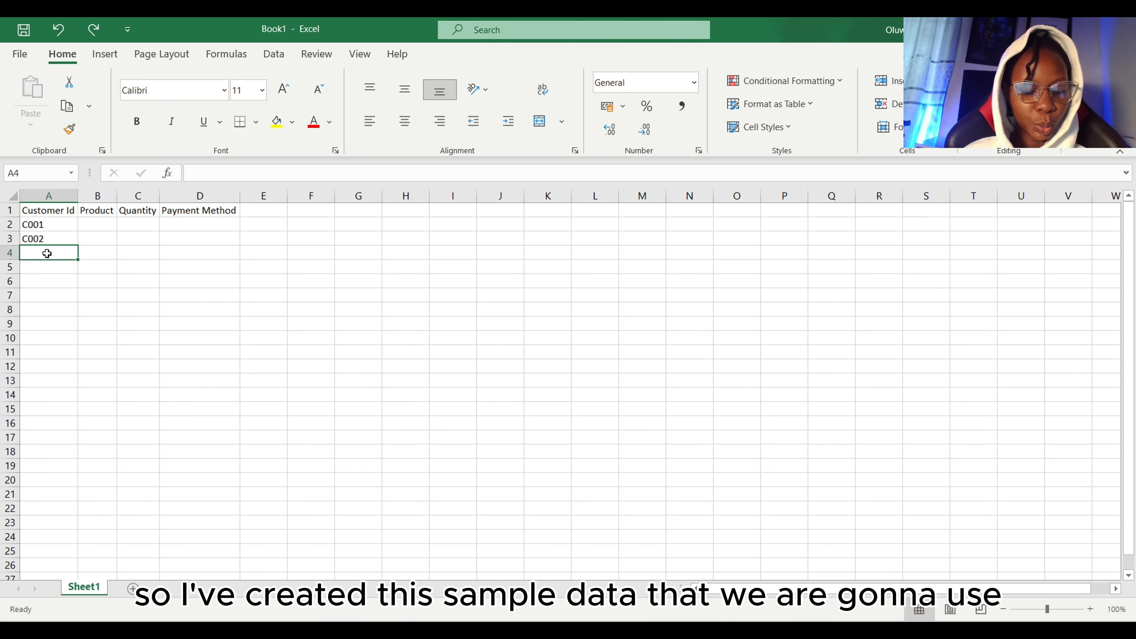
{"action": "type", "text": "C003"}
{"action": "key", "text": "ctrl+Return"}
{"action": "left_click", "coordinate": [213, 323]}
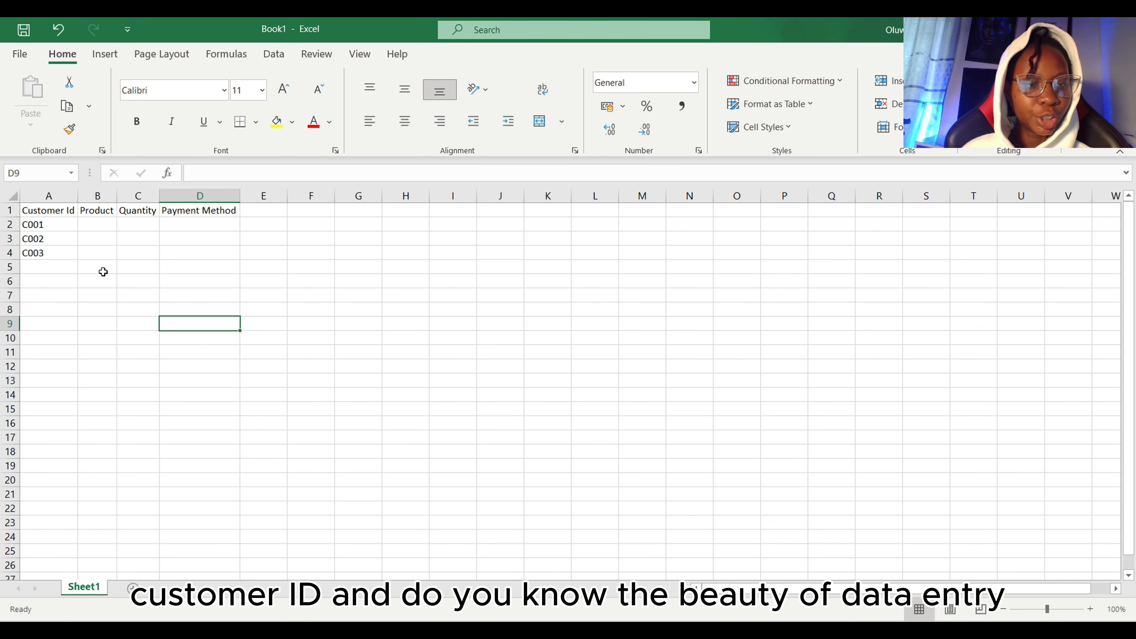
- Fill the customer ID series down from A4 to A10
{"action": "left_click", "coordinate": [58, 252]}
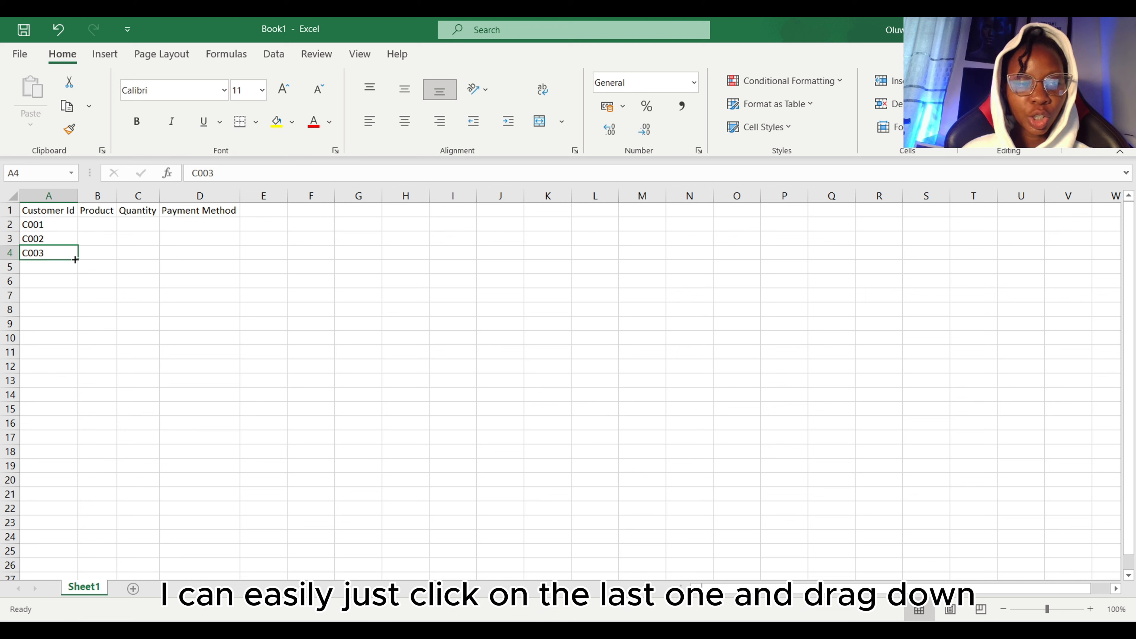
{"action": "left_click_drag", "start_coordinate": [75, 259], "coordinate": [77, 345]}
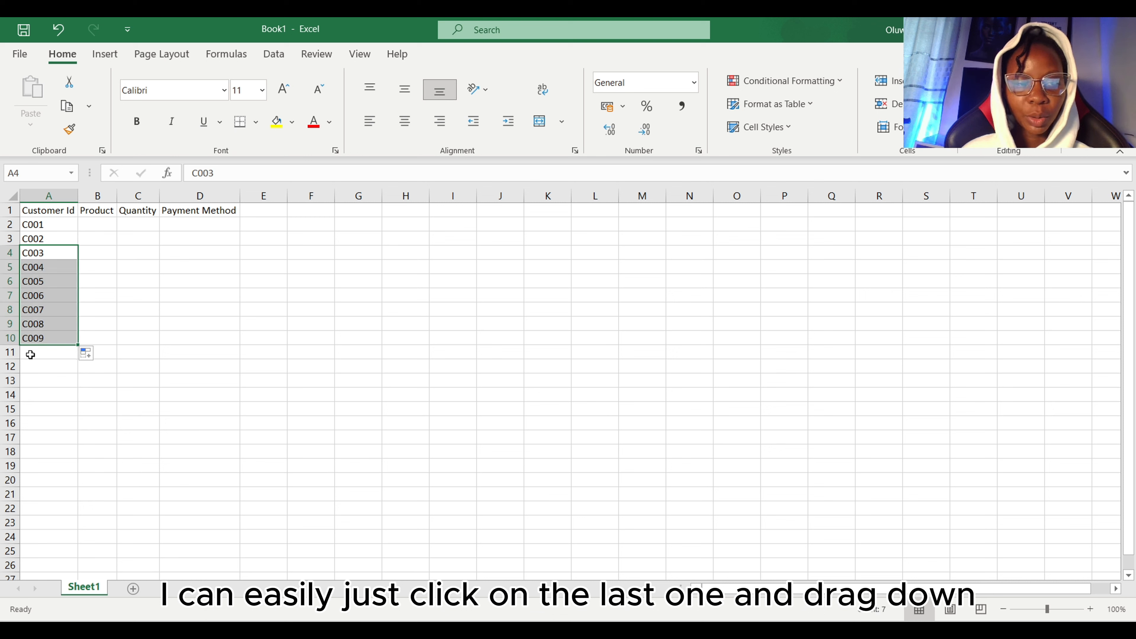
{"action": "left_click", "coordinate": [125, 363]}
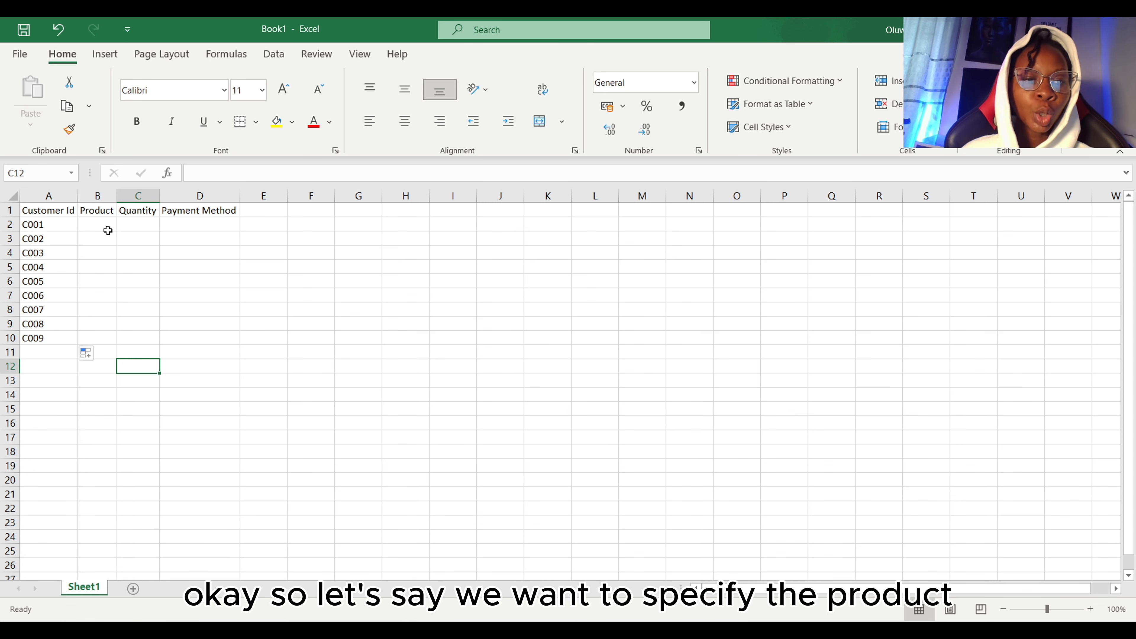
- Enter the available products Milk, Egg, Bread and Rice in W1:W4, away from the main table
{"action": "left_click", "coordinate": [98, 227]}
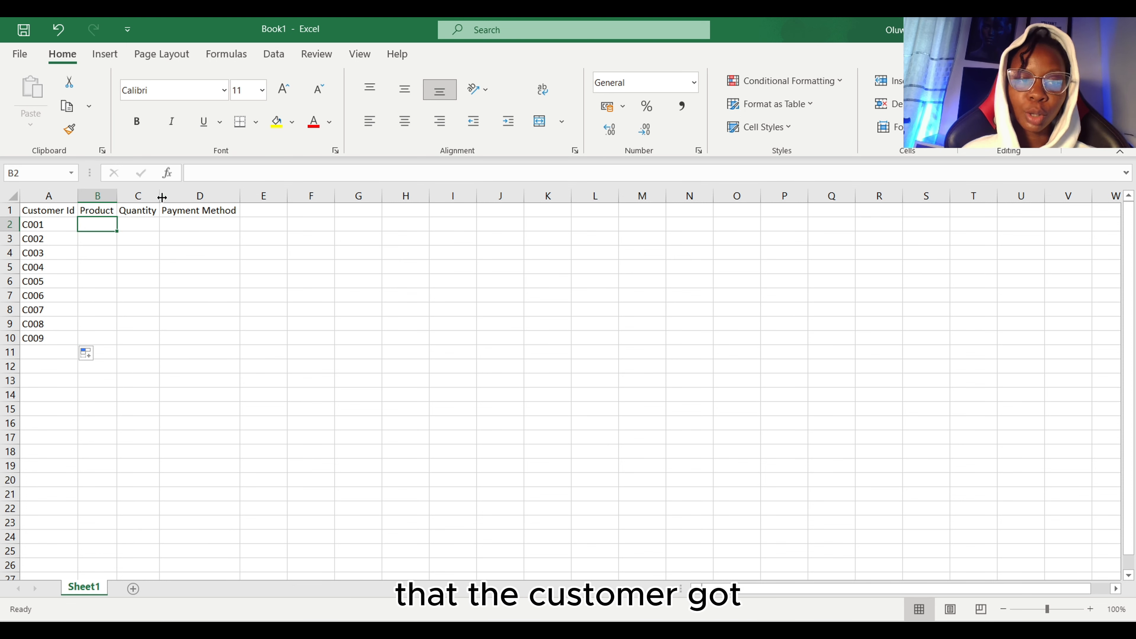
{"action": "left_click", "coordinate": [185, 224]}
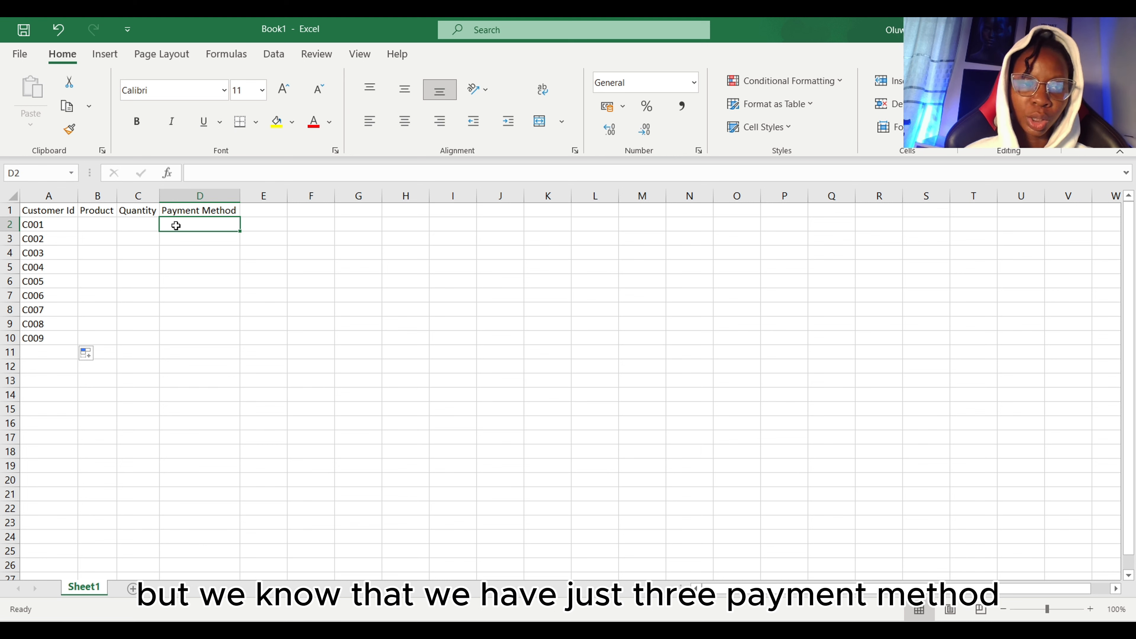
{"action": "left_click", "coordinate": [110, 226]}
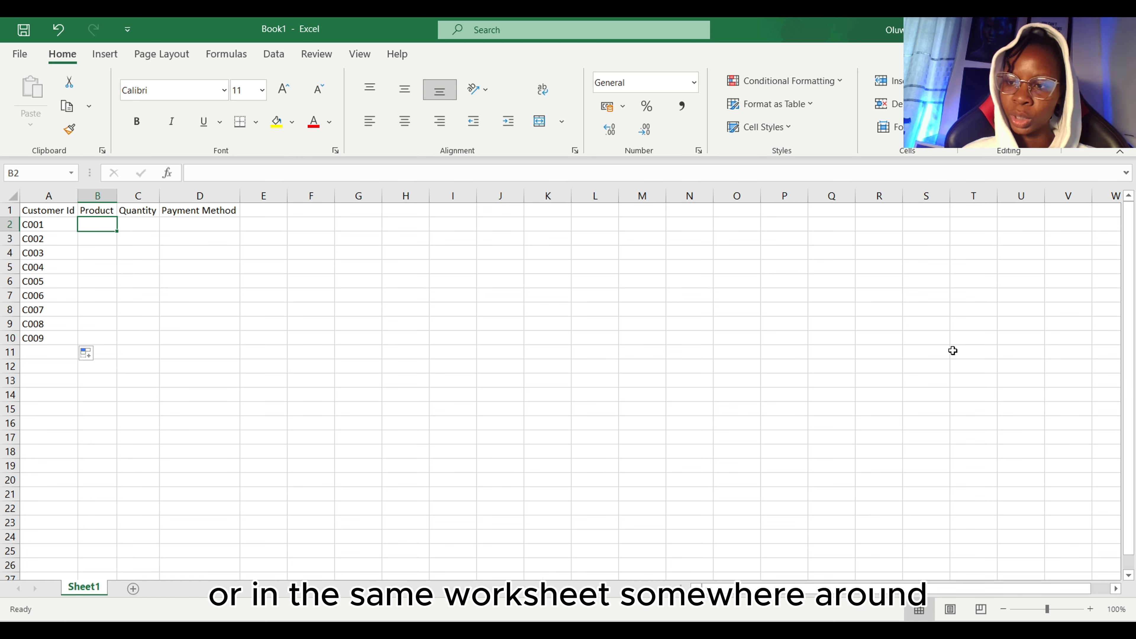
{"action": "left_click", "coordinate": [1112, 217]}
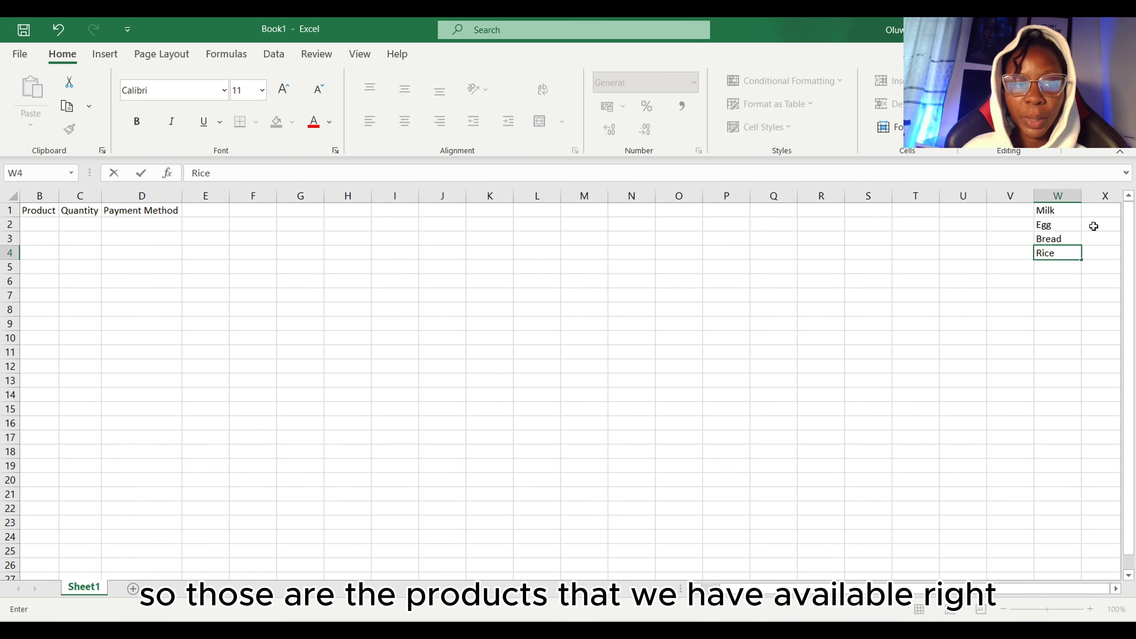
- List the quantities 1, 2, 3, 4 and 5 in X1:X5, beside the product list
{"action": "left_click", "coordinate": [1101, 210]}
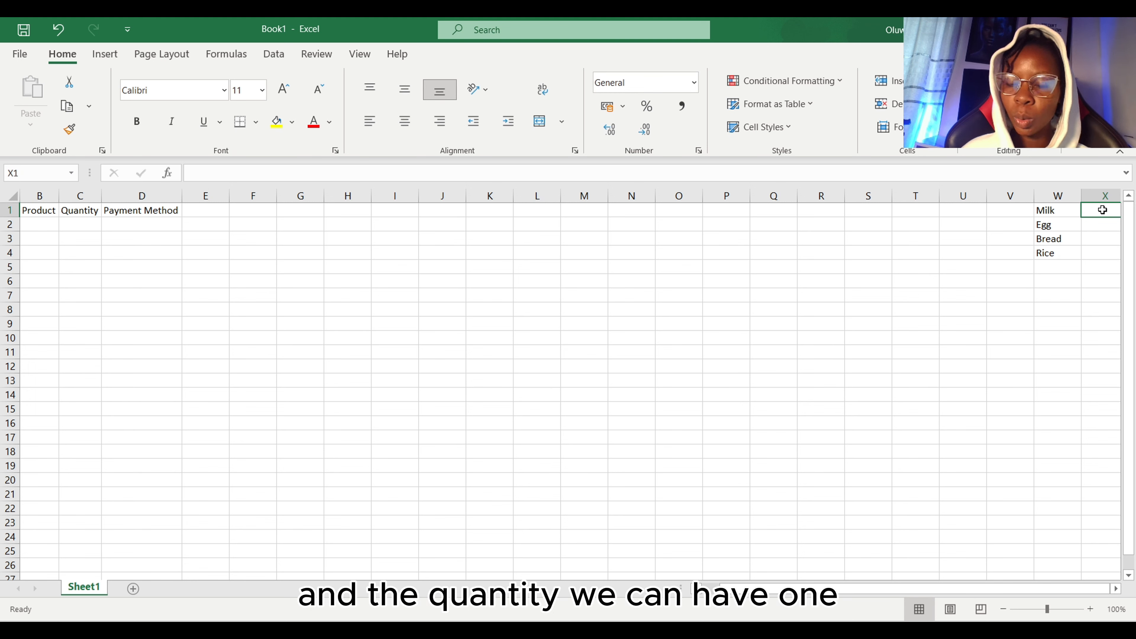
{"action": "type", "text": "1"}
{"action": "key", "text": "Return"}
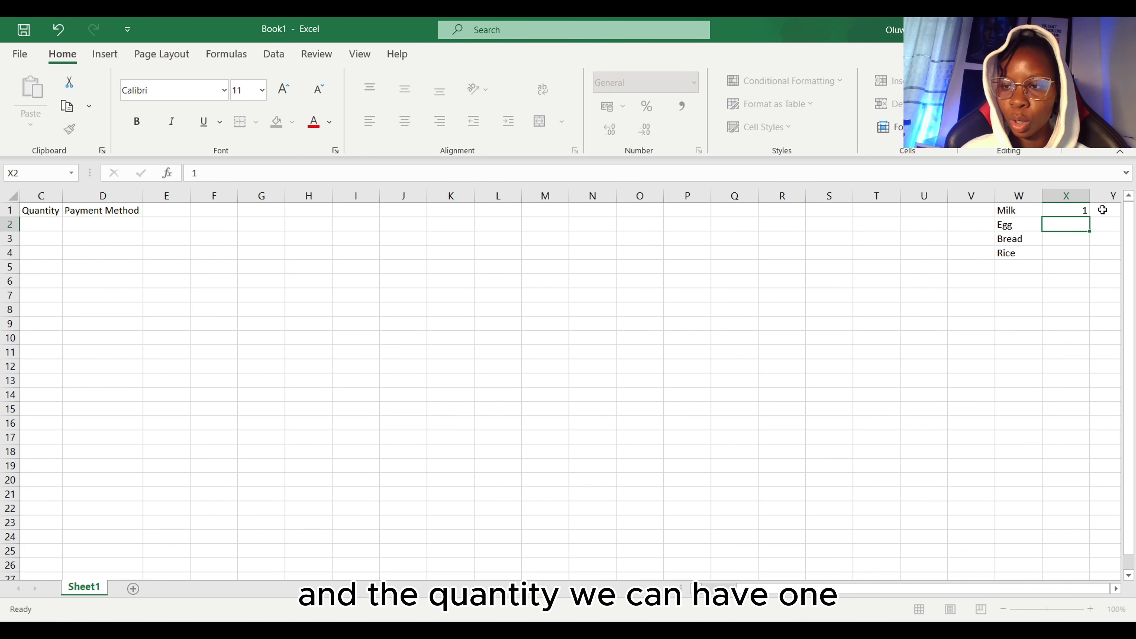
{"action": "type", "text": "2"}
{"action": "key", "text": "Return"}
{"action": "type", "text": "3"}
{"action": "key", "text": "Return"}
{"action": "type", "text": "4"}
{"action": "key", "text": "Return"}
{"action": "type", "text": "5"}
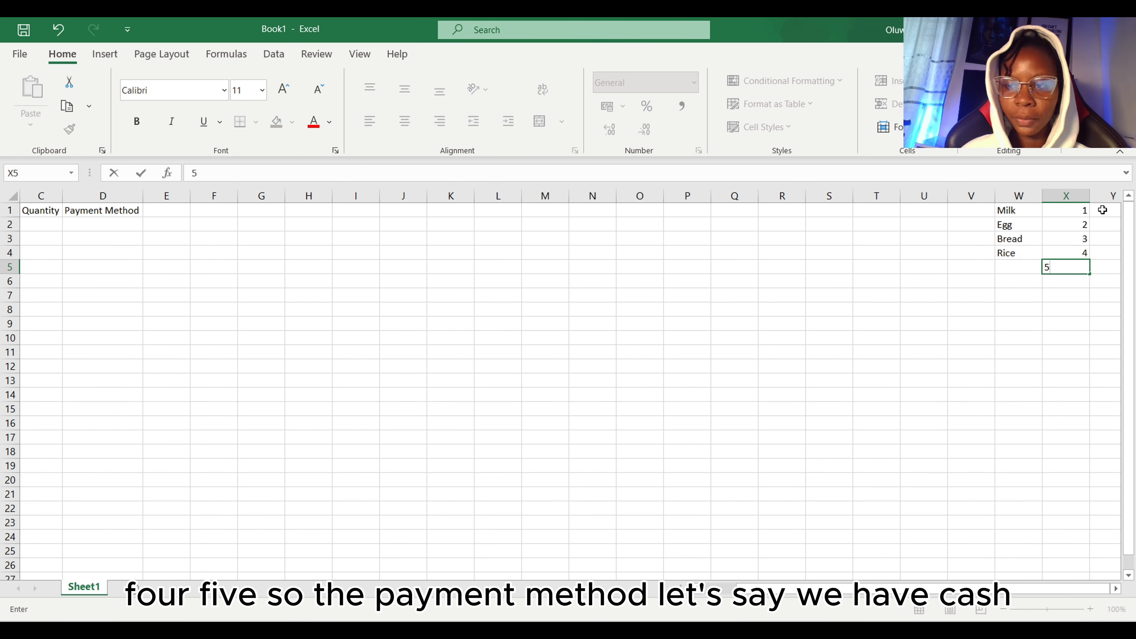
- List the payment methods Cash, Card and Transfer in Y1:Y3, beside the quantity list
{"action": "left_click", "coordinate": [1102, 209]}
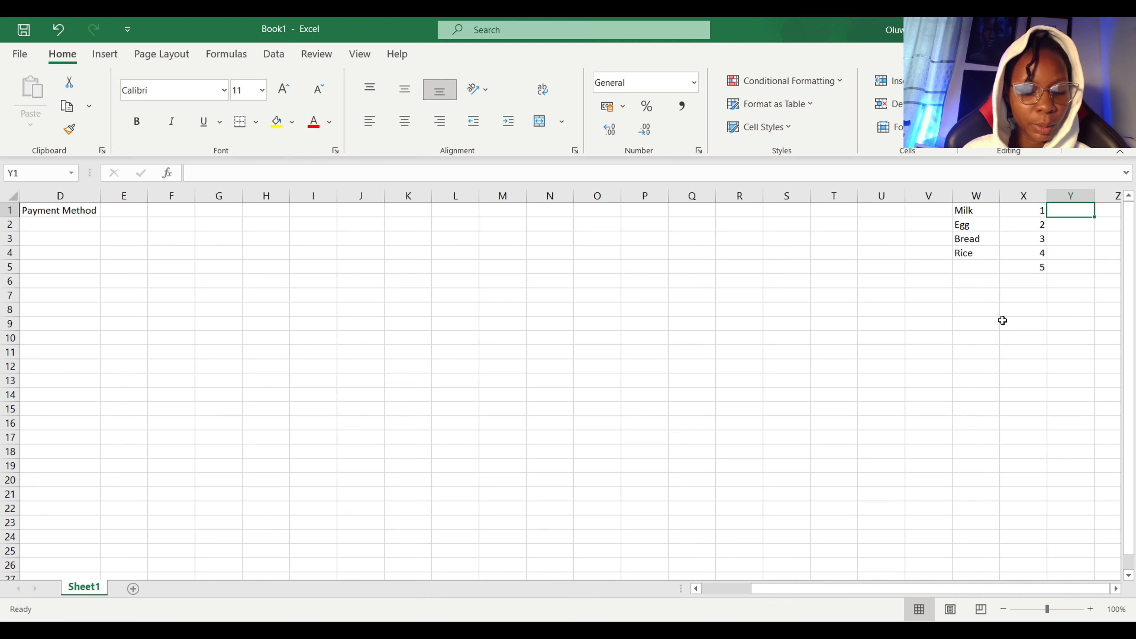
{"action": "type", "text": "Cash"}
{"action": "key", "text": "Return"}
{"action": "type", "text": "Cash"}
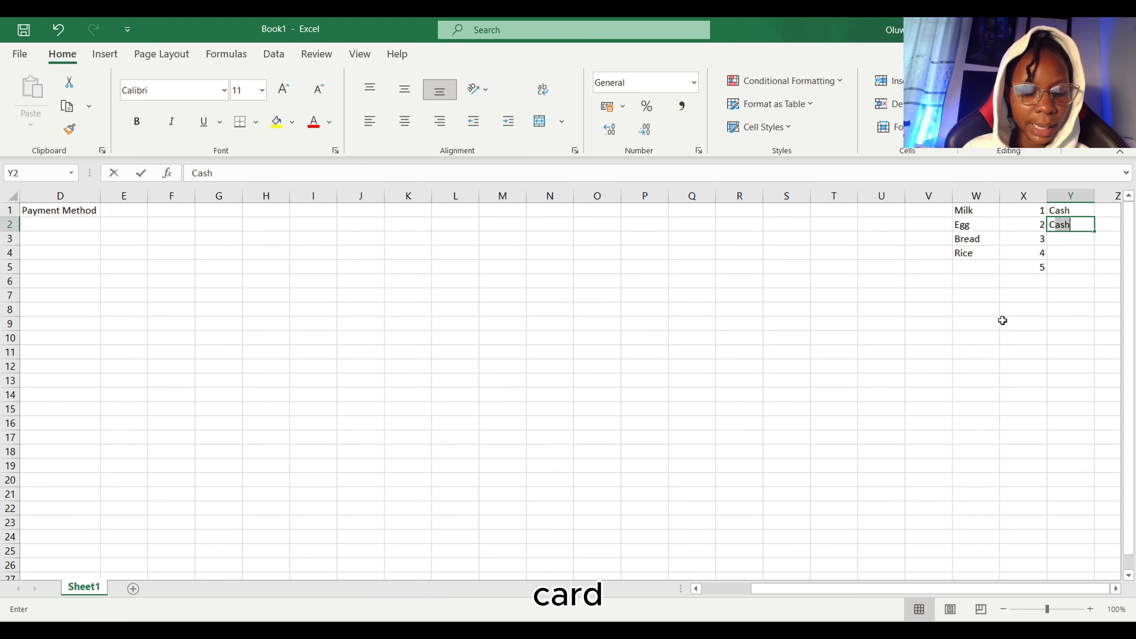
{"action": "key", "text": "BackSpace"}
{"action": "key", "text": "BackSpace"}
{"action": "type", "text": "rd"}
{"action": "key", "text": "Return"}
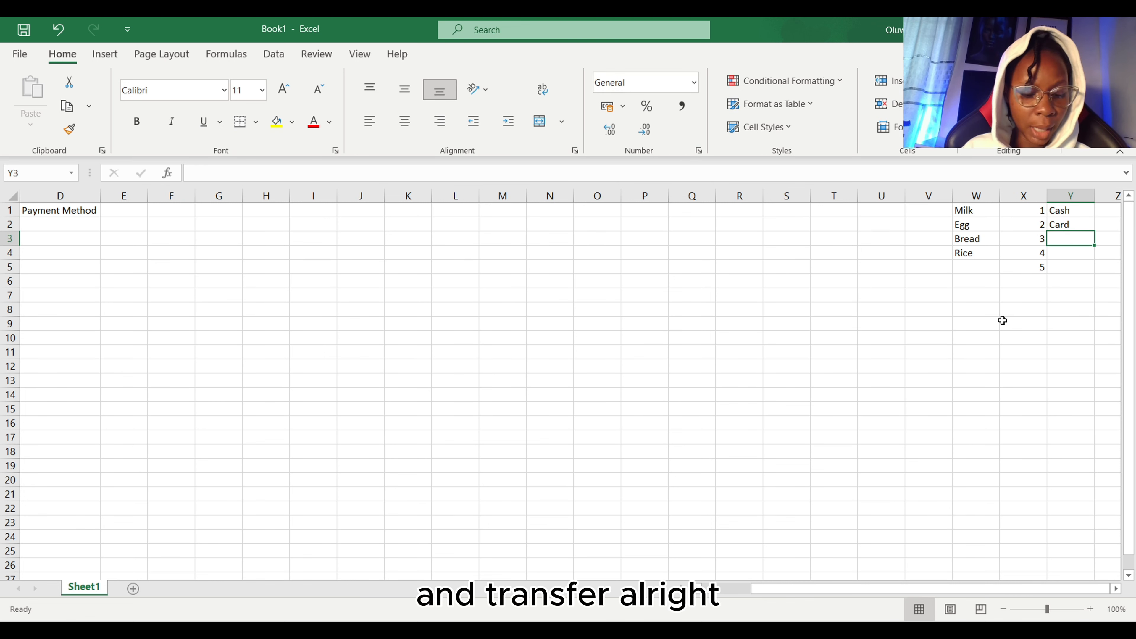
{"action": "type", "text": "Transfer"}
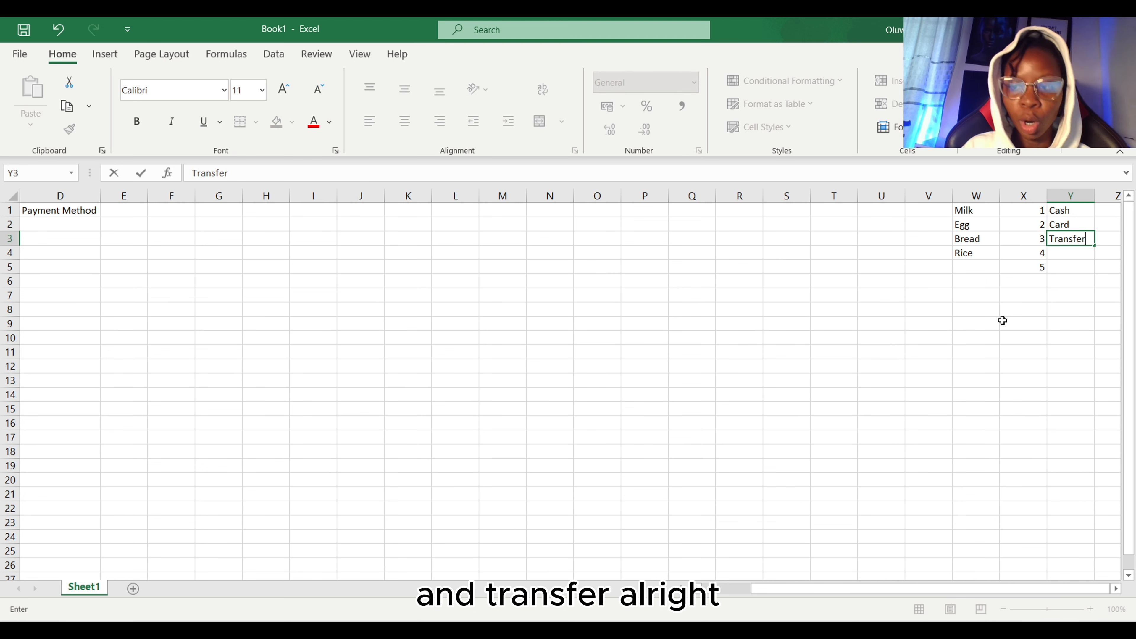
{"action": "left_click_drag", "start_coordinate": [1105, 281], "coordinate": [1061, 293]}
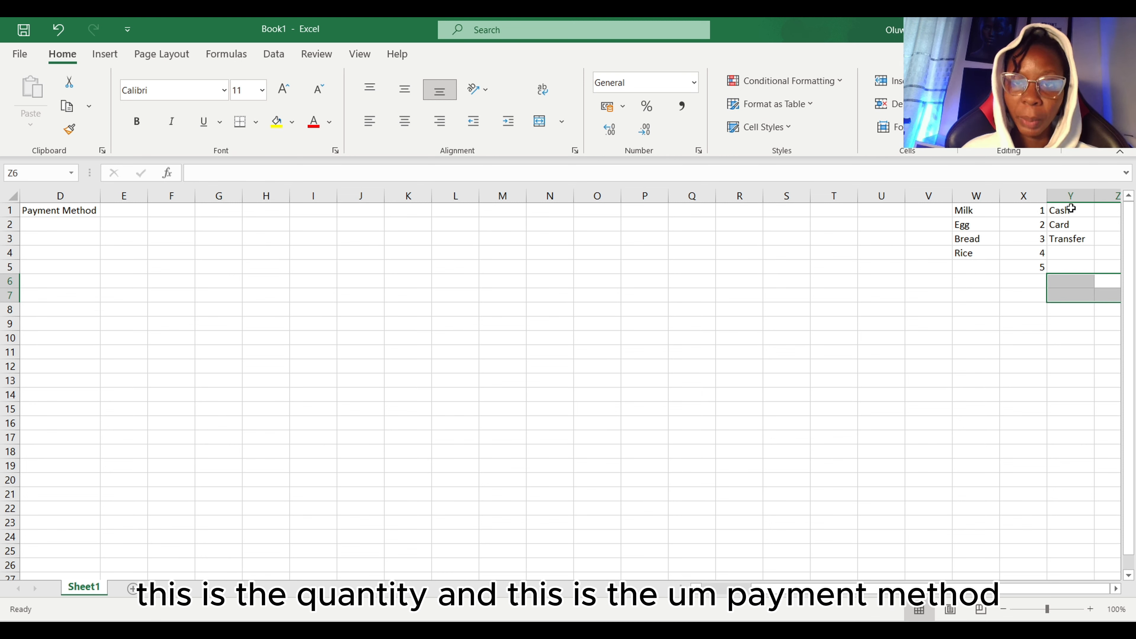
{"action": "scroll", "coordinate": [816, 576], "scroll_direction": "left", "scroll_amount": 3}
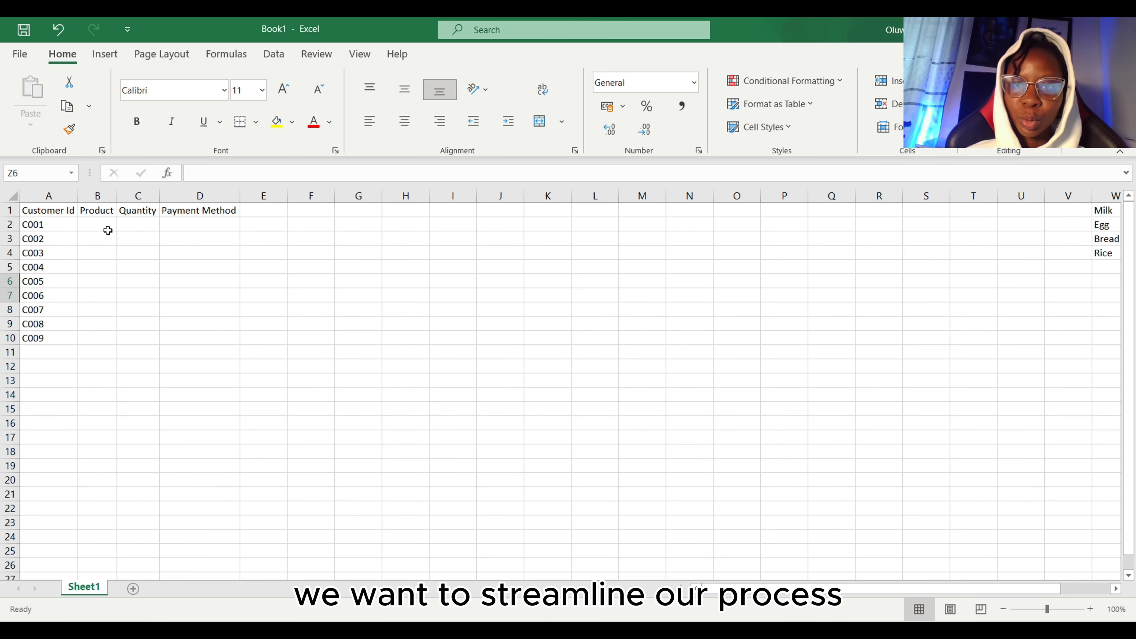
{"action": "left_click", "coordinate": [110, 225]}
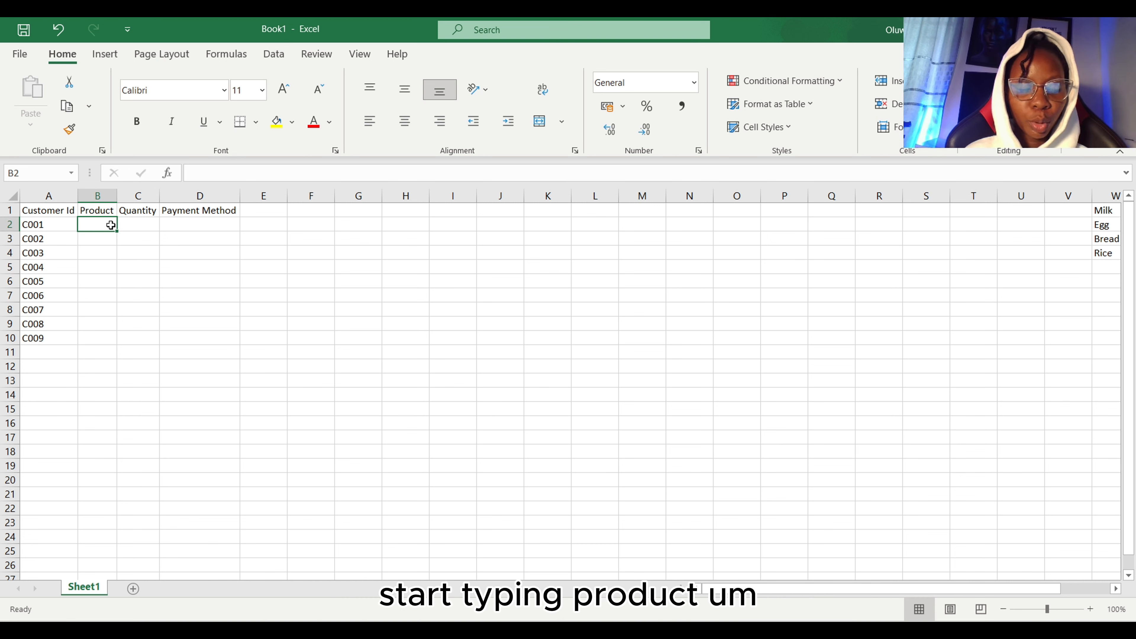
{"action": "type", "text": "j"}
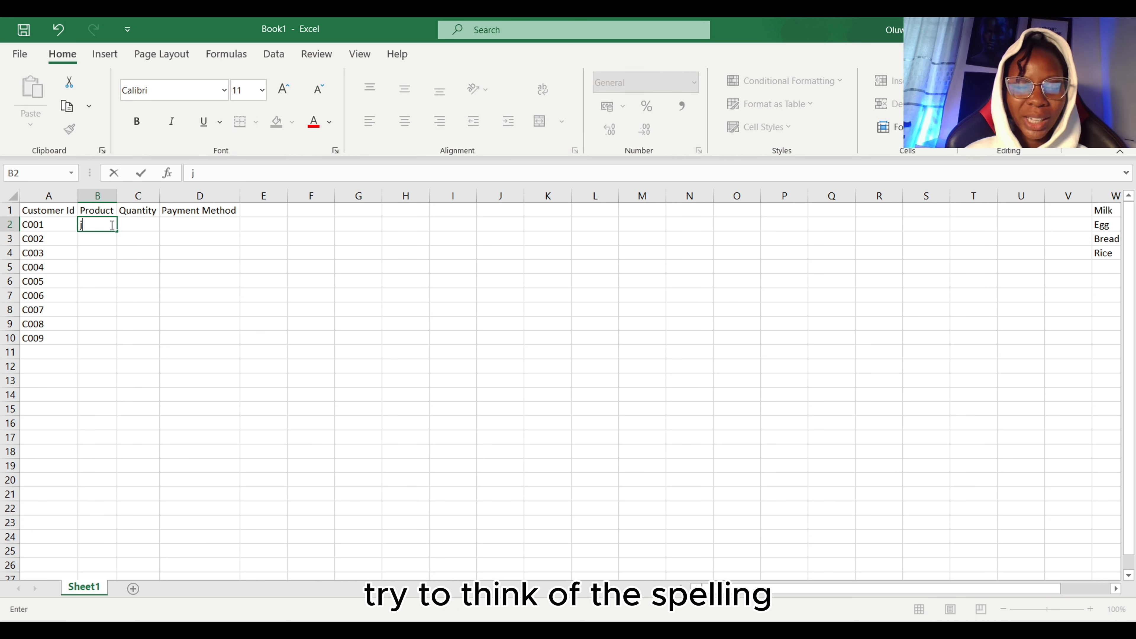
{"action": "type", "text": "o"}
{"action": "key", "text": "BackSpace"}
{"action": "key", "text": "BackSpace"}
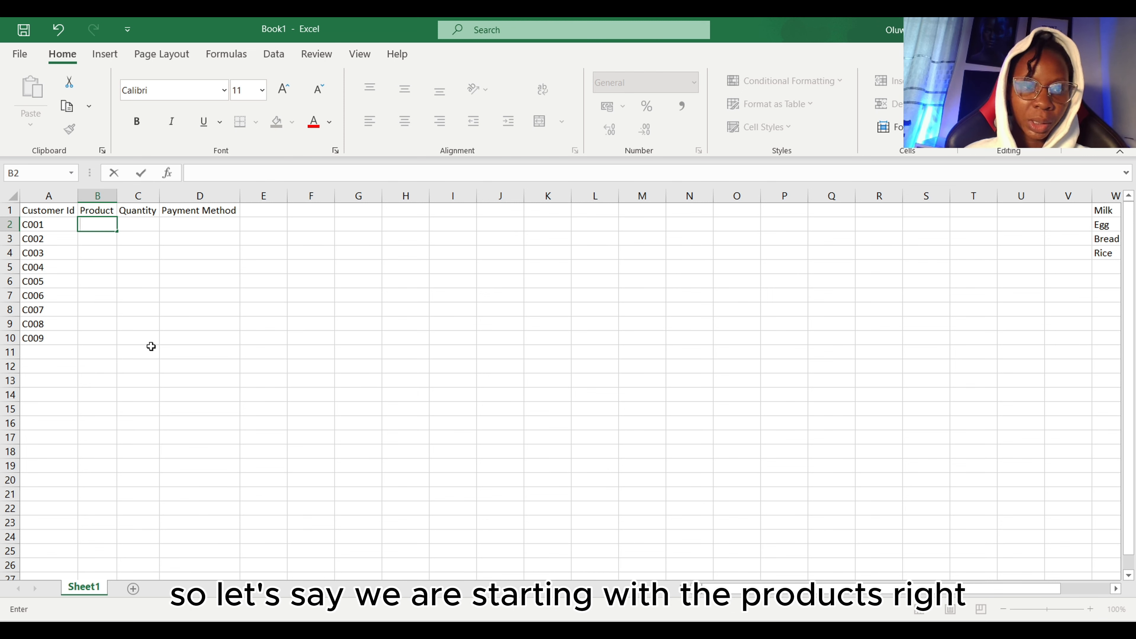
{"action": "left_click", "coordinate": [162, 299]}
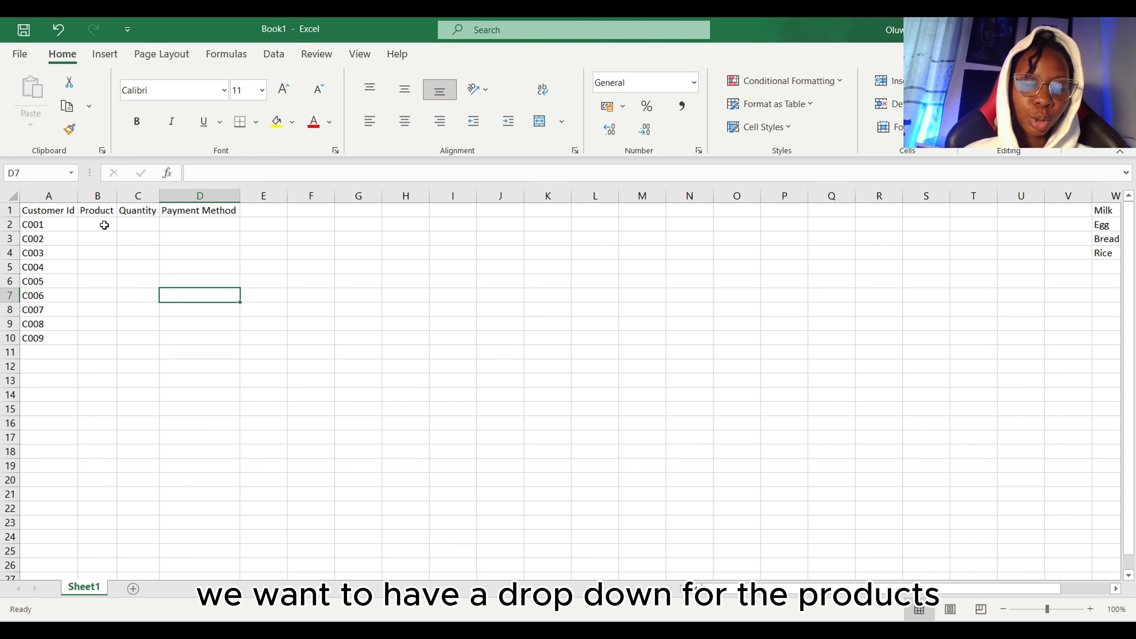
- Start a data validation rule on the whole Product column that allows values from a List
{"action": "left_click_drag", "start_coordinate": [104, 225], "coordinate": [97, 310]}
{"action": "left_click", "coordinate": [91, 189]}
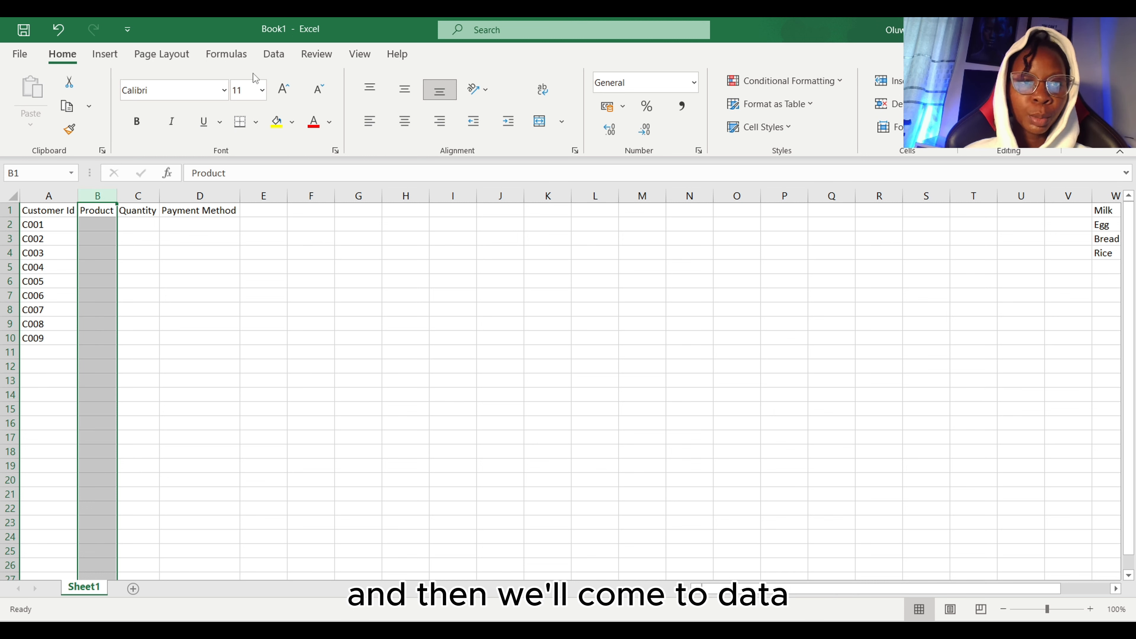
{"action": "left_click", "coordinate": [278, 54]}
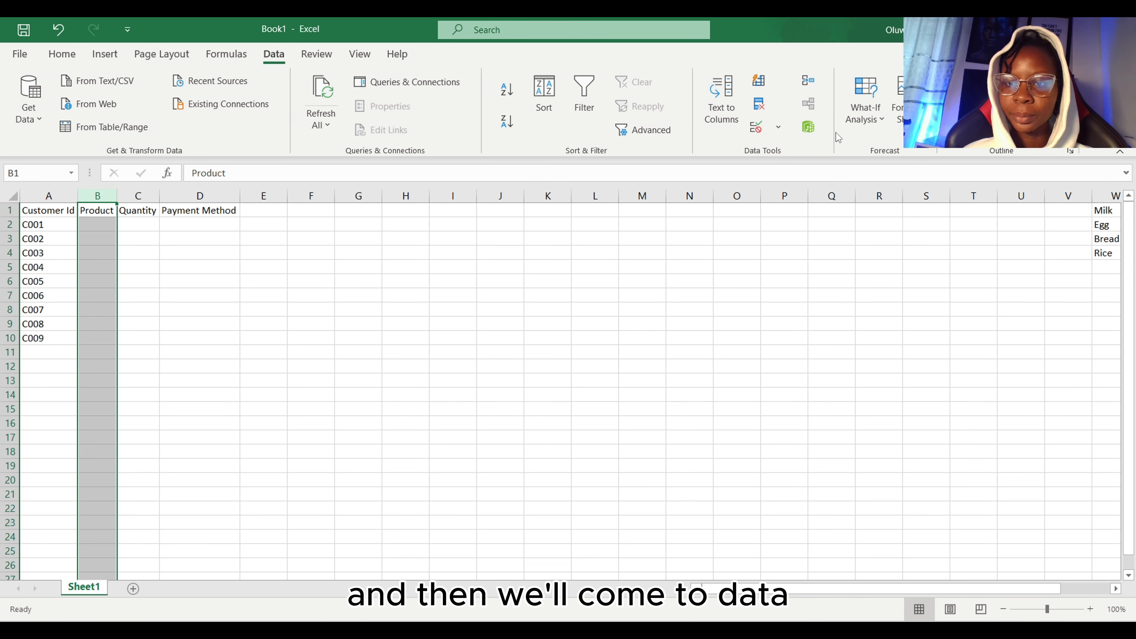
{"action": "left_click", "coordinate": [756, 127]}
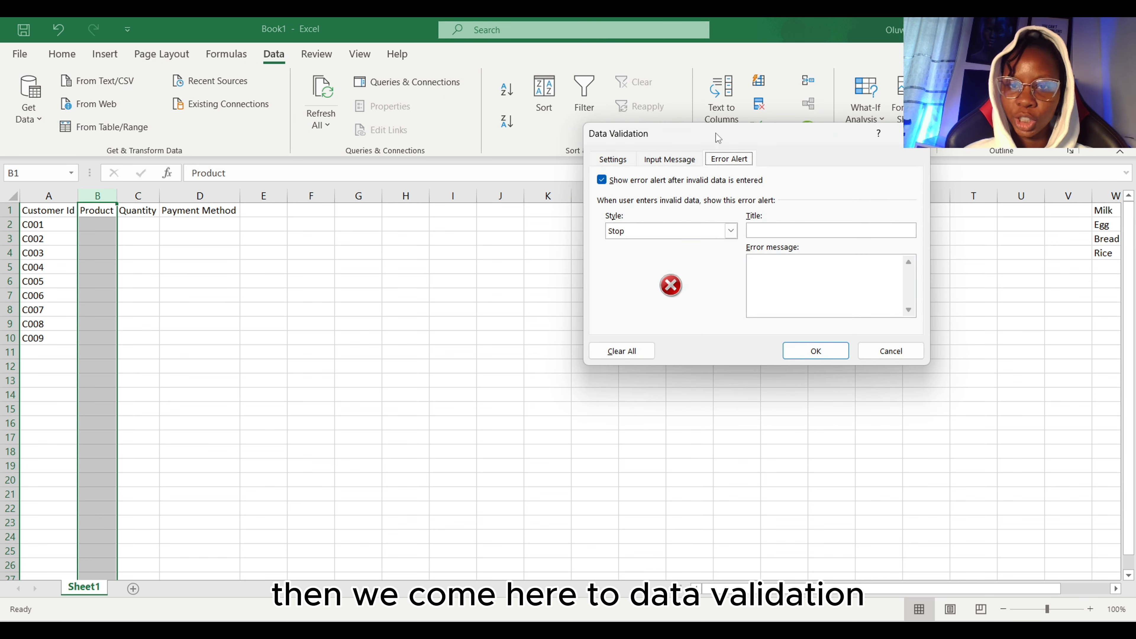
{"action": "left_click", "coordinate": [619, 159]}
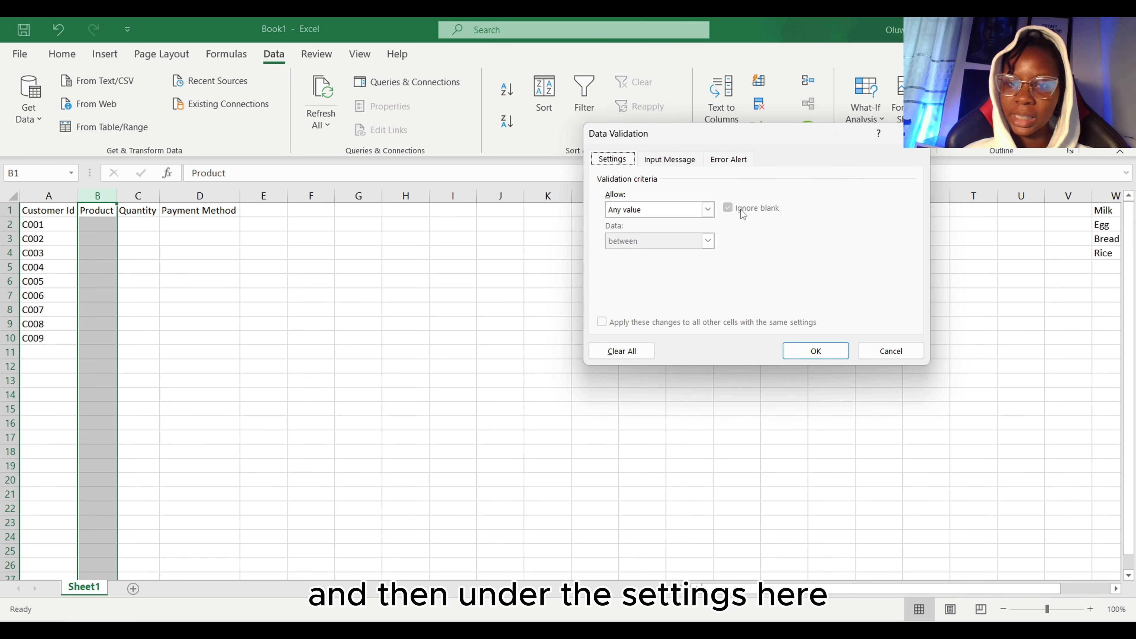
{"action": "left_click", "coordinate": [707, 209]}
{"action": "left_click", "coordinate": [687, 248]}
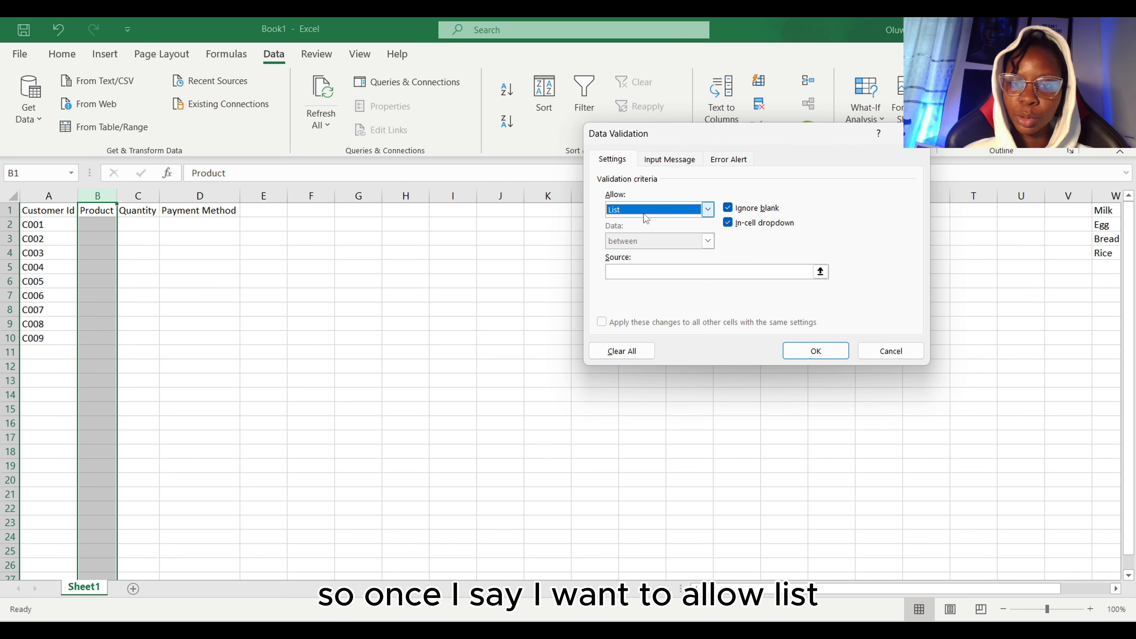
- Use the product names in W1:W4 as the list source and apply the validation to the Product column
{"action": "left_click", "coordinate": [738, 271]}
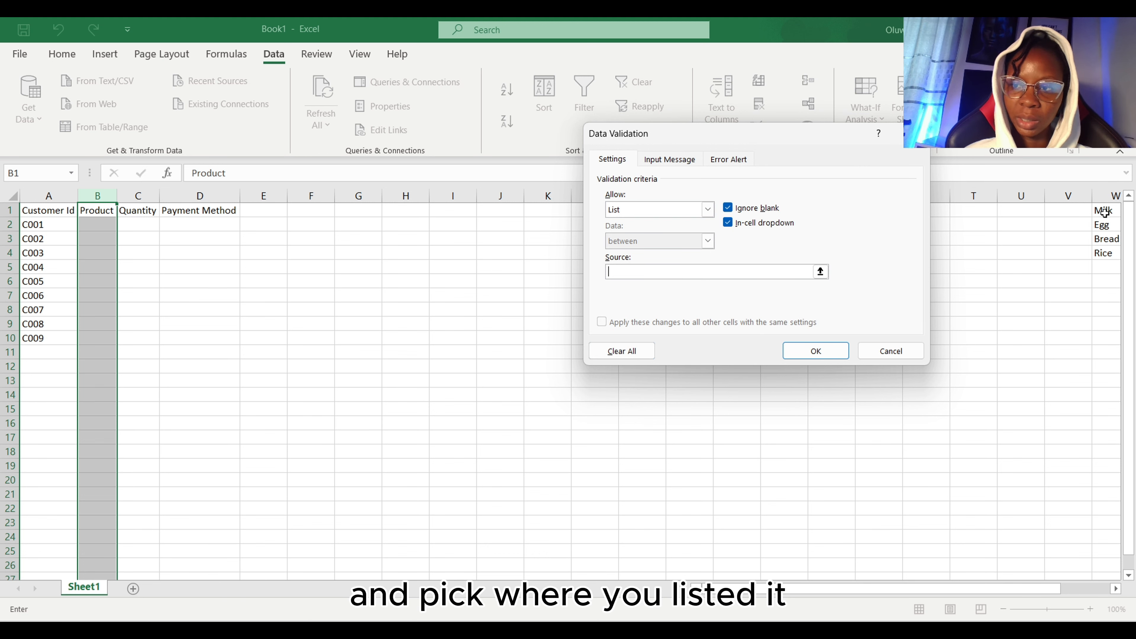
{"action": "left_click_drag", "start_coordinate": [1105, 211], "coordinate": [1107, 255]}
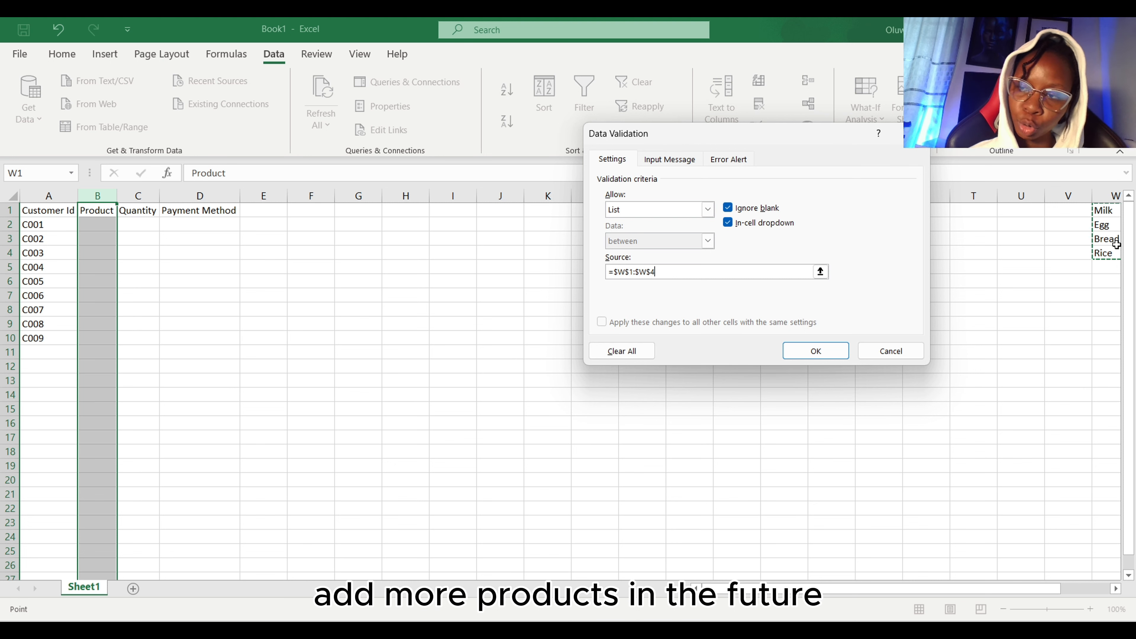
{"action": "left_click", "coordinate": [1105, 196]}
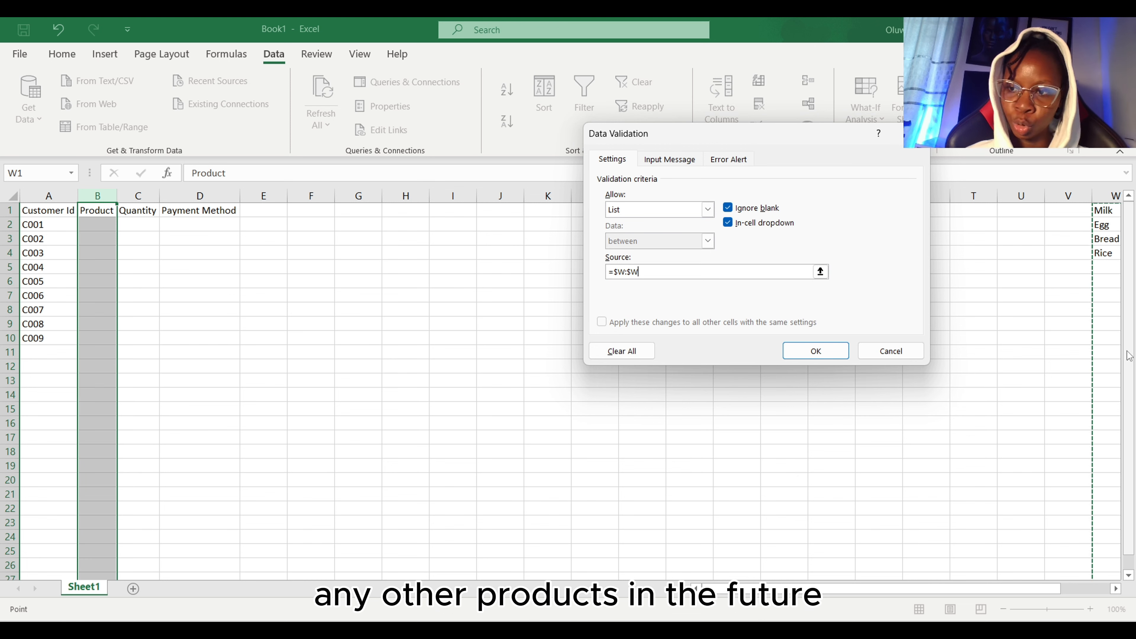
{"action": "left_click_drag", "start_coordinate": [1105, 210], "coordinate": [1105, 249]}
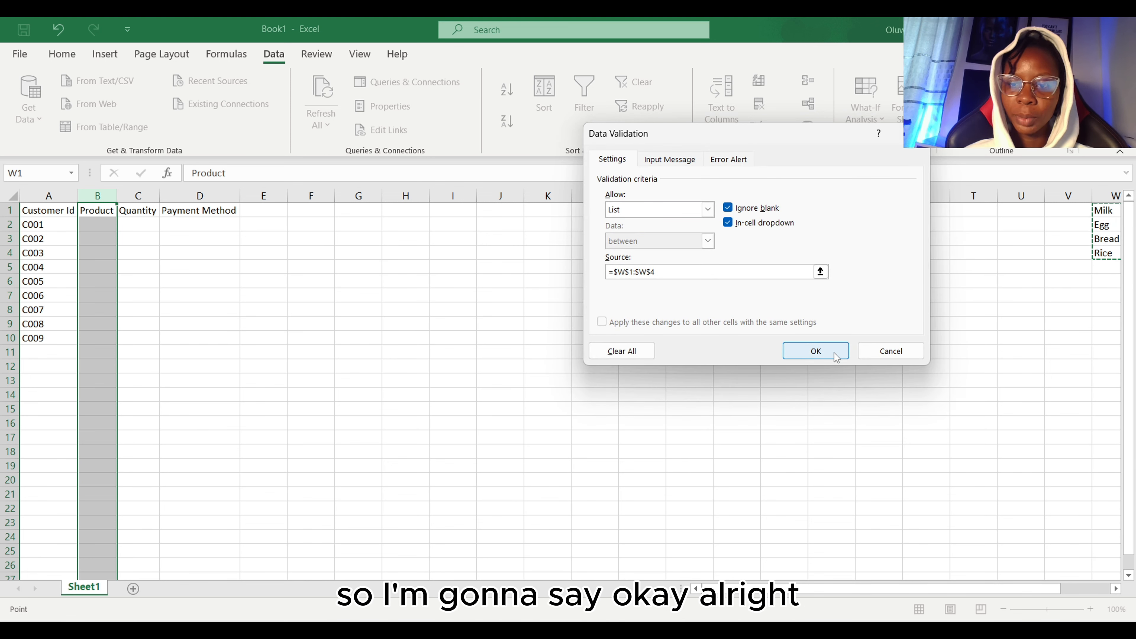
{"action": "left_click", "coordinate": [814, 350]}
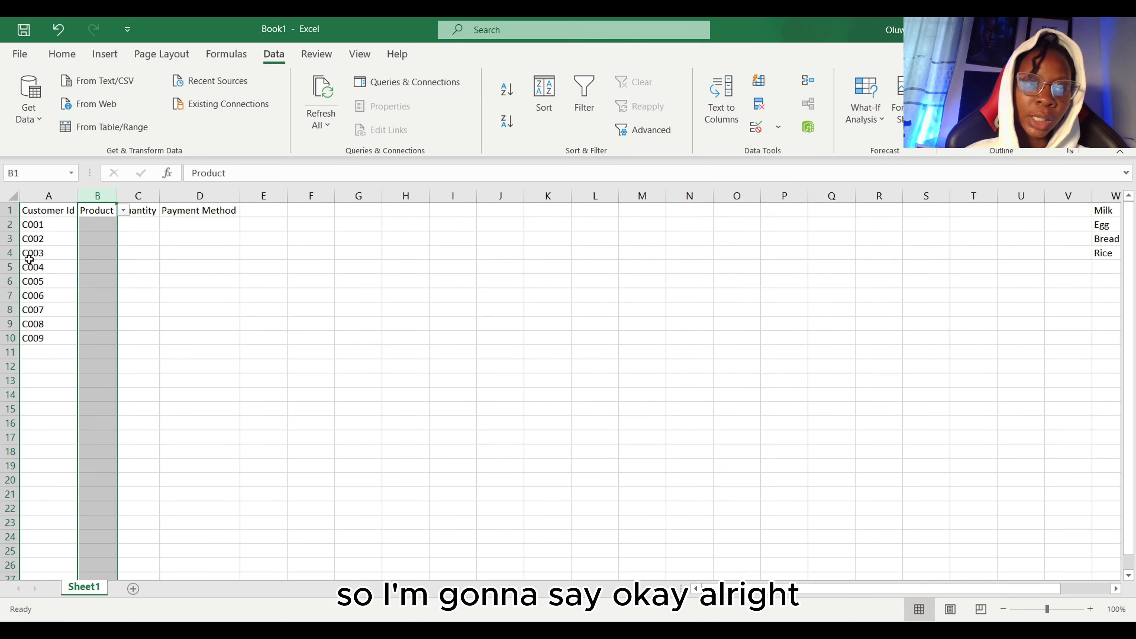
- Choose Bread from the Product drop-down in B2
{"action": "left_click", "coordinate": [100, 226]}
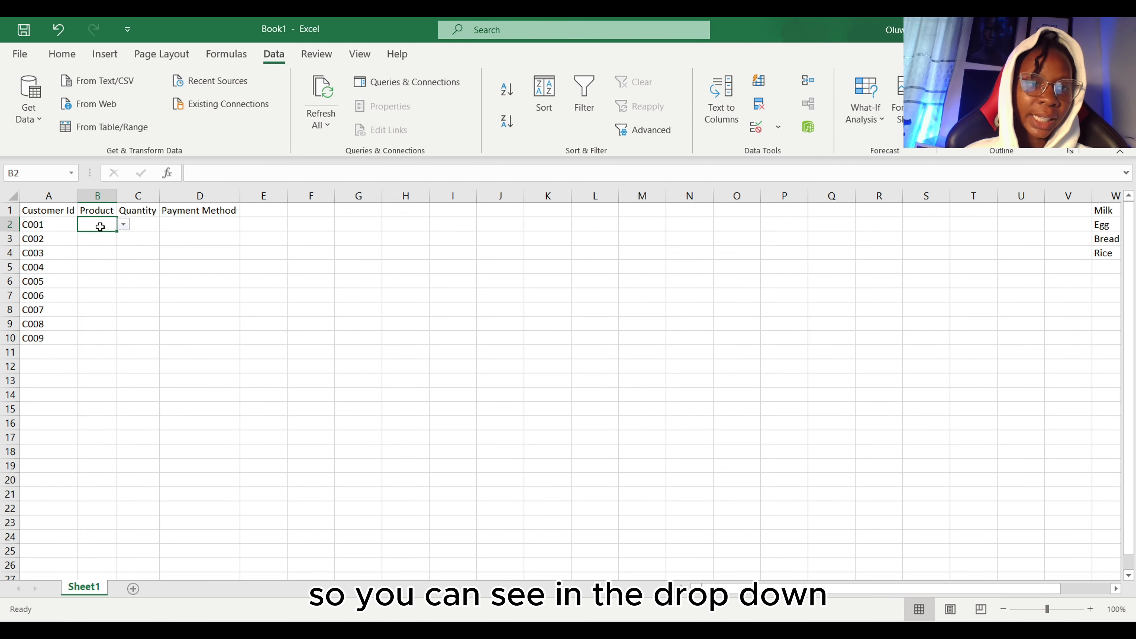
{"action": "left_click", "coordinate": [123, 225]}
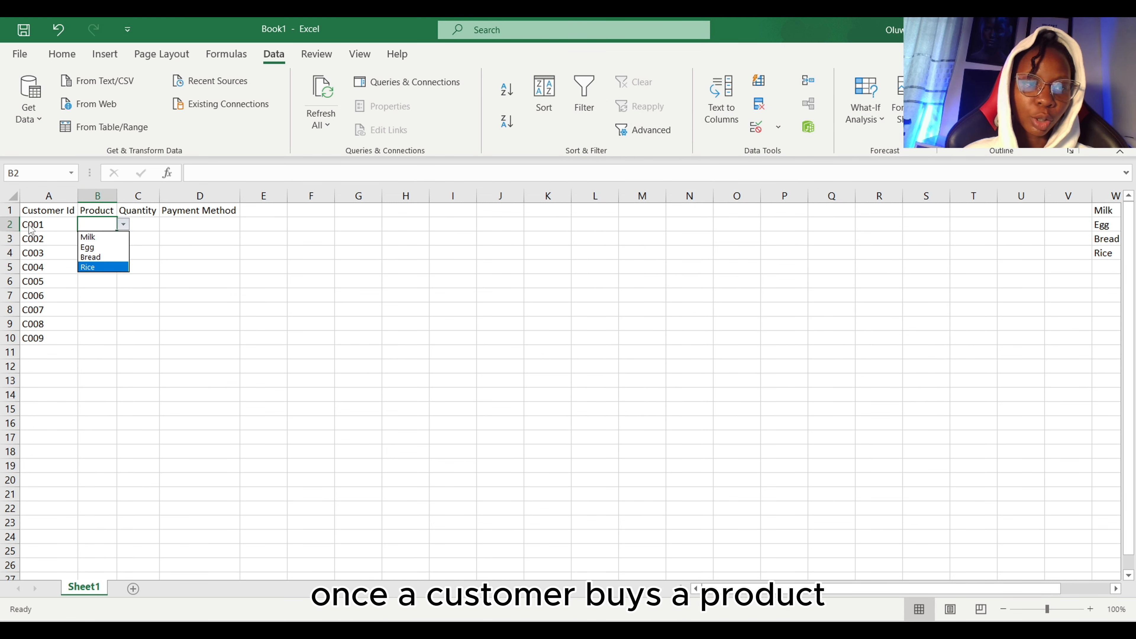
{"action": "left_click", "coordinate": [112, 257]}
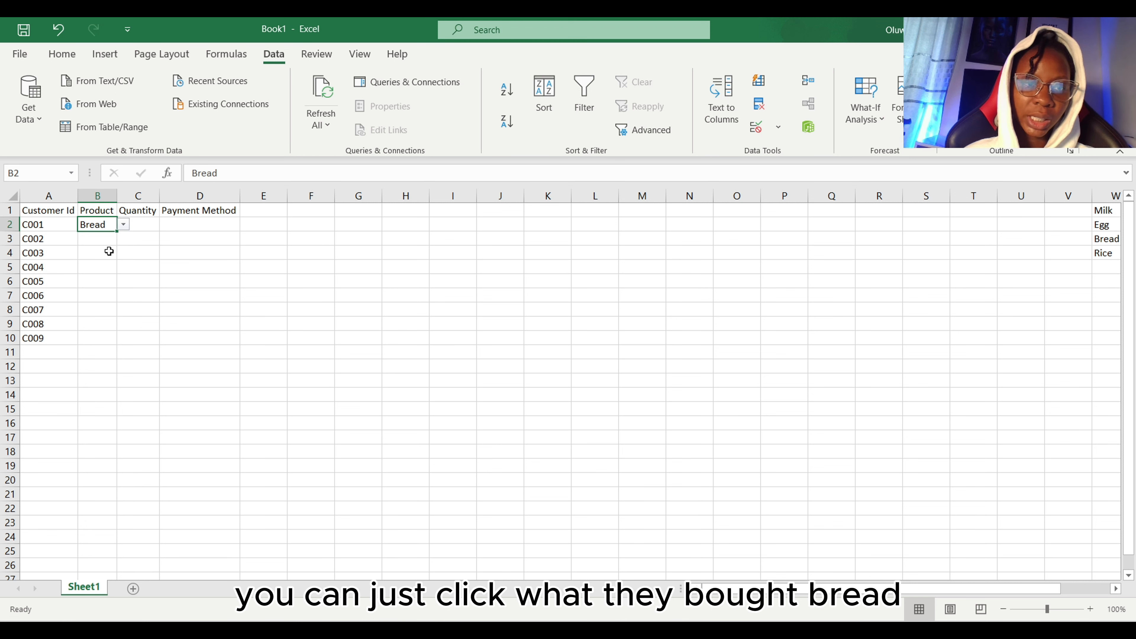
- Apply a List data validation to the whole Quantity column, using X1:X5 as the source
{"action": "mouse_move", "coordinate": [149, 220]}
{"action": "left_mouse_down"}
{"action": "mouse_move", "coordinate": [152, 308]}
{"action": "mouse_move", "coordinate": [147, 241]}
{"action": "left_mouse_up"}
{"action": "left_click", "coordinate": [143, 195]}
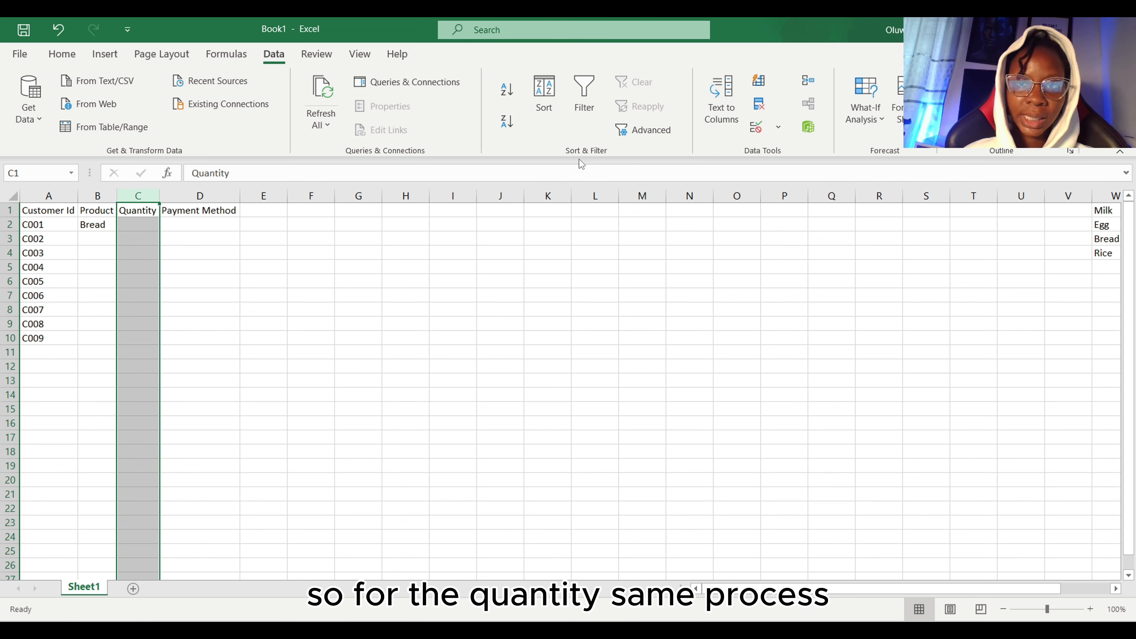
{"action": "left_click", "coordinate": [755, 128]}
{"action": "left_click", "coordinate": [707, 209]}
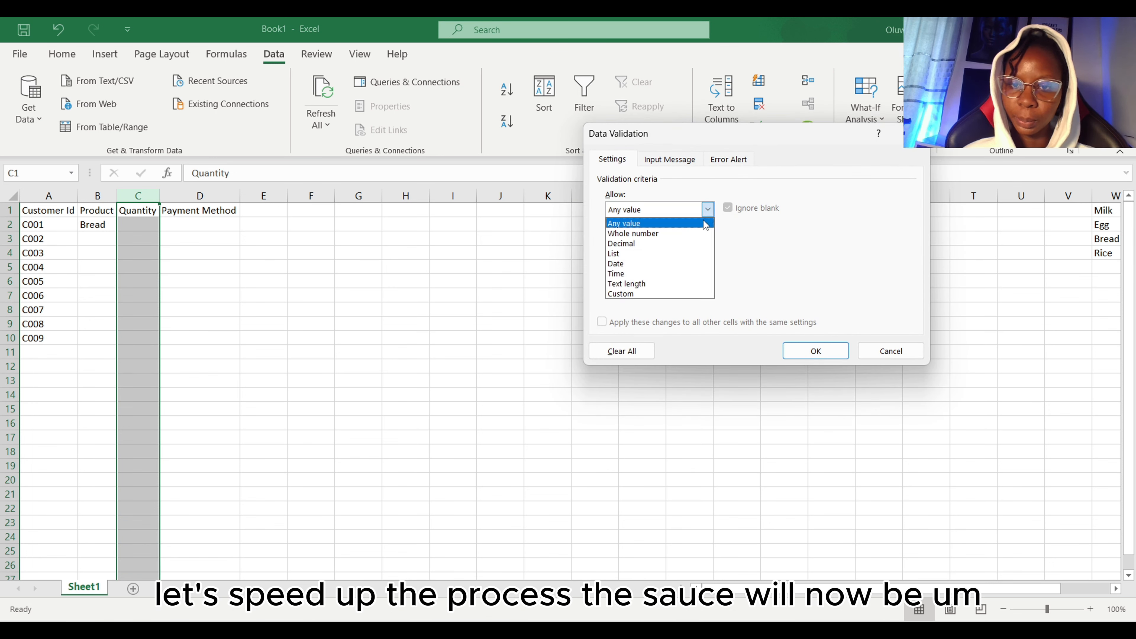
{"action": "left_click", "coordinate": [670, 255]}
{"action": "left_click", "coordinate": [766, 271]}
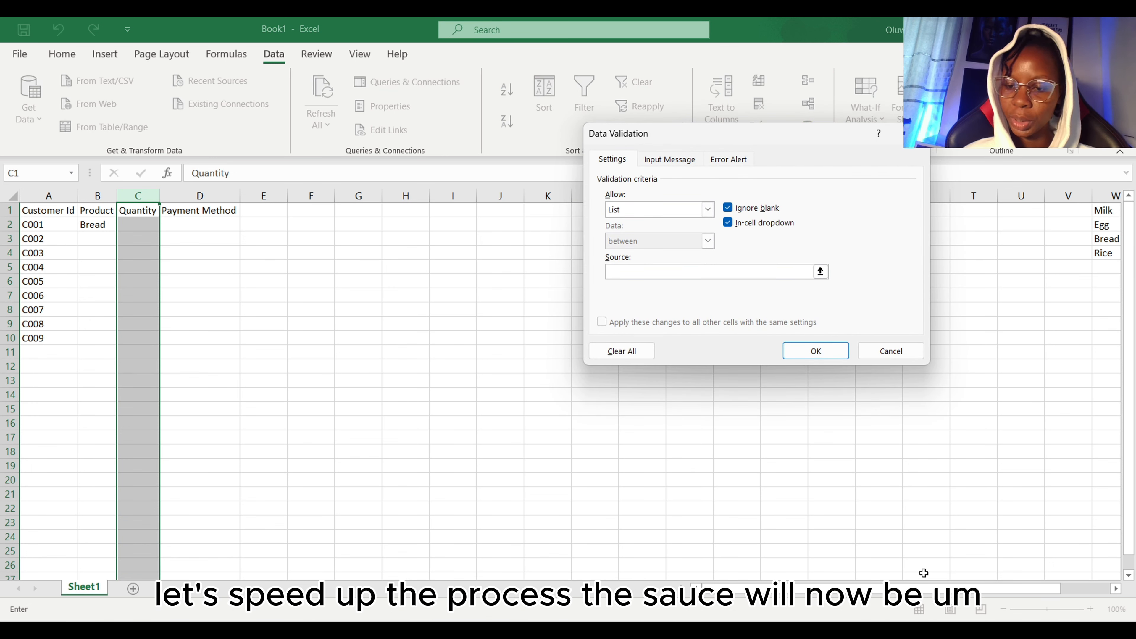
{"action": "left_click_drag", "start_coordinate": [928, 589], "coordinate": [944, 589]}
{"action": "left_click_drag", "start_coordinate": [1029, 213], "coordinate": [1036, 267]}
{"action": "left_click", "coordinate": [810, 351]}
- Choose 3 from the Quantity drop-down in C2, and change the choice to 2
{"action": "left_click_drag", "start_coordinate": [804, 589], "coordinate": [755, 593]}
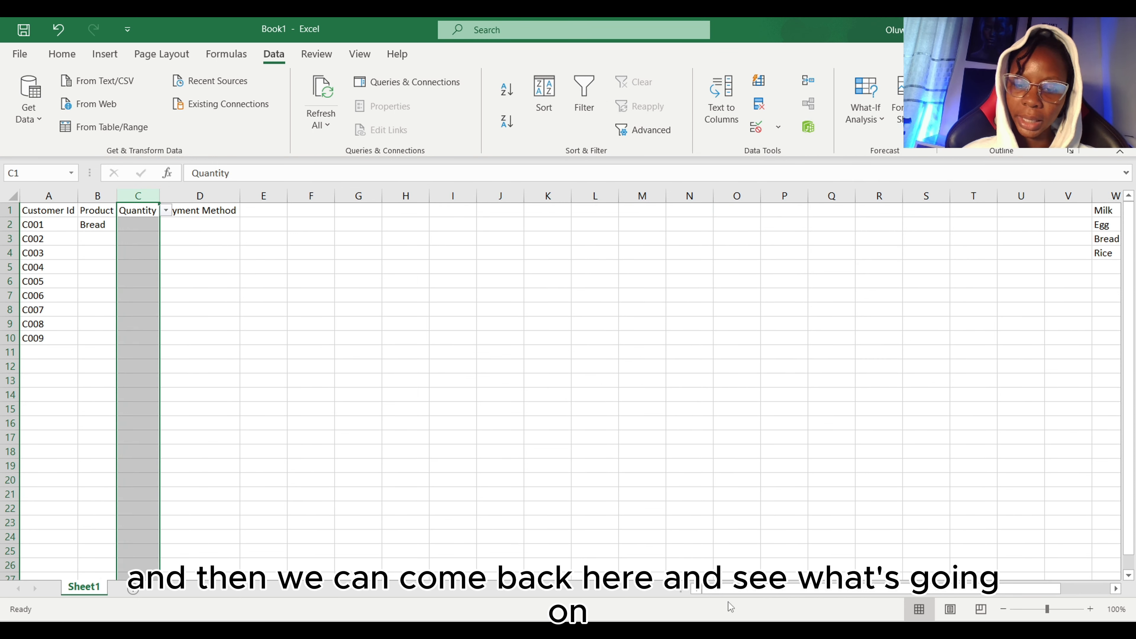
{"action": "left_click", "coordinate": [136, 225]}
{"action": "left_click", "coordinate": [166, 225]}
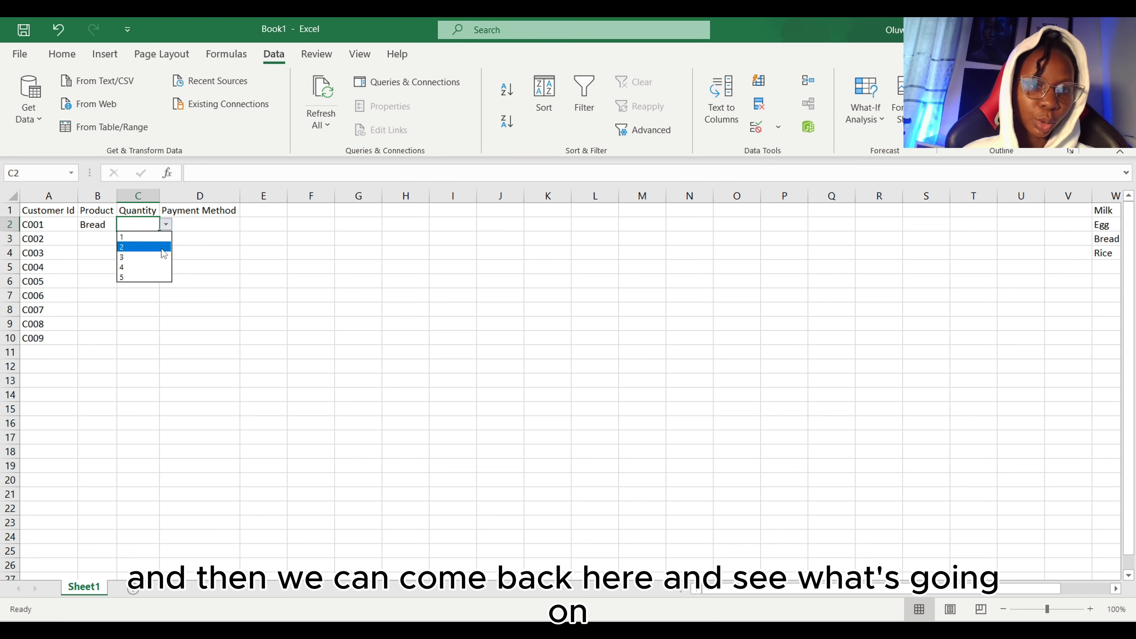
{"action": "left_click", "coordinate": [147, 247]}
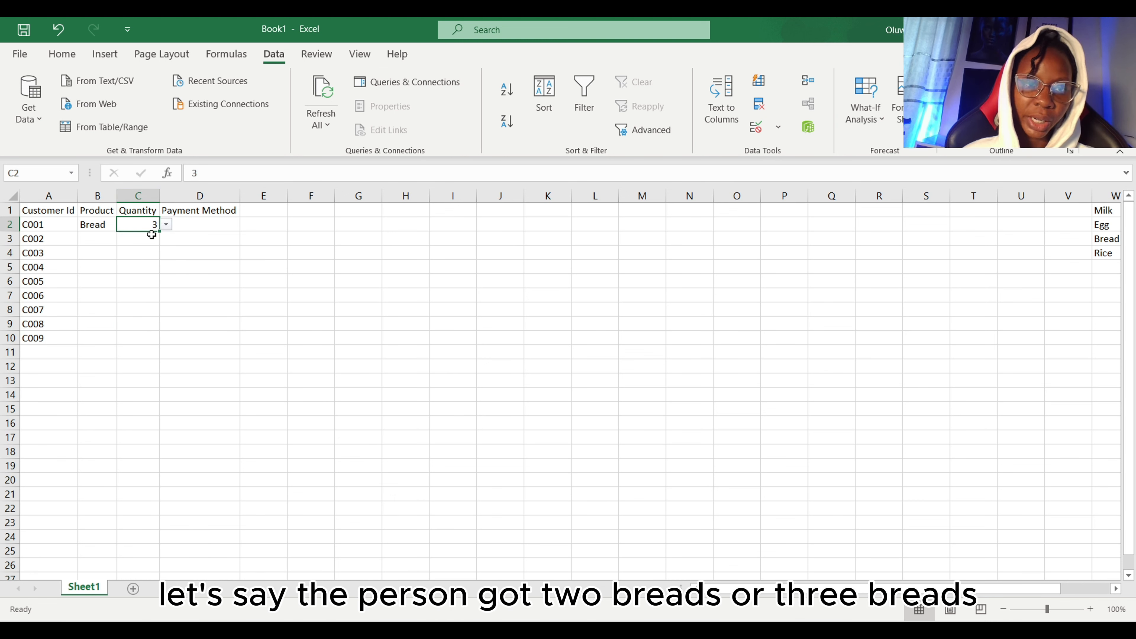
{"action": "left_click", "coordinate": [166, 225]}
{"action": "left_click", "coordinate": [158, 249]}
- Apply a List data validation to the whole Payment Method column, using Y1:Y3 as the source
{"action": "left_click", "coordinate": [196, 226]}
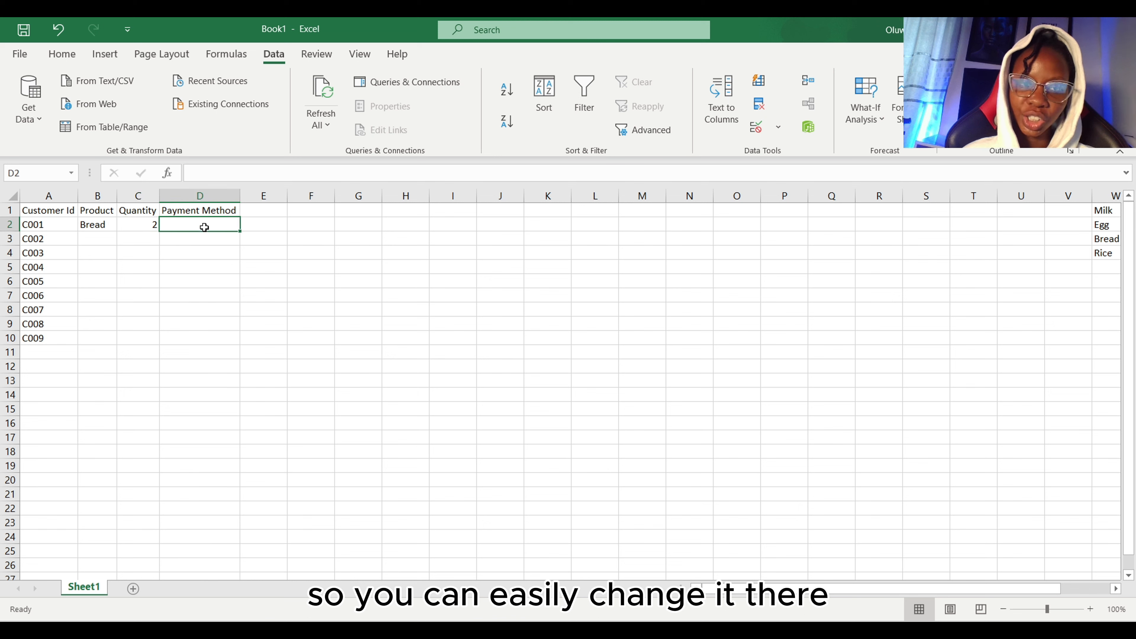
{"action": "left_click", "coordinate": [176, 191]}
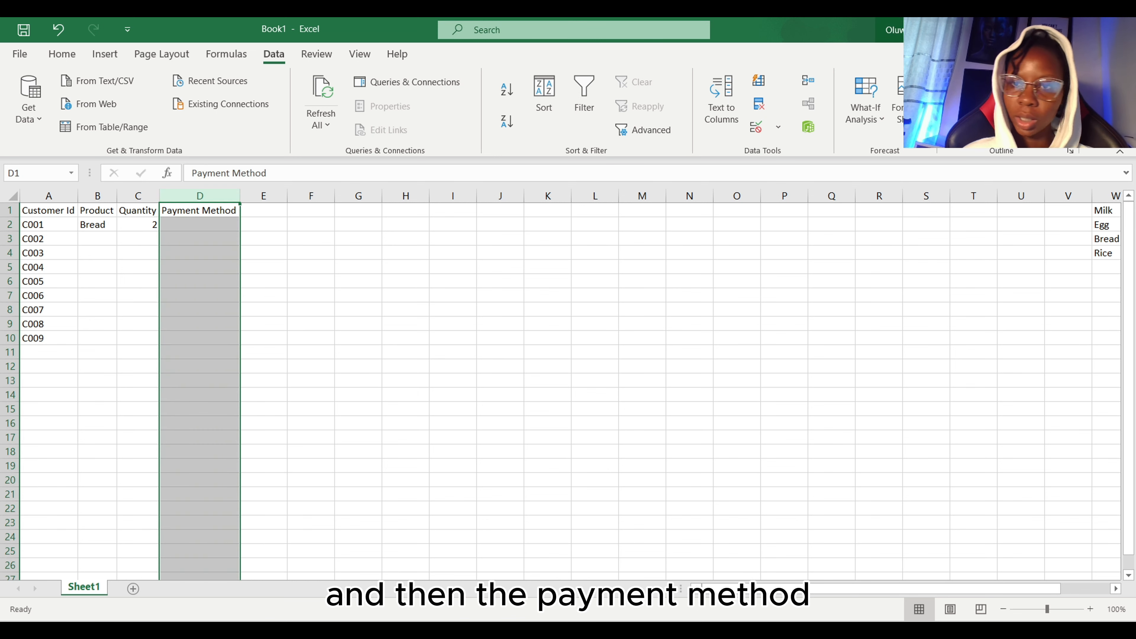
{"action": "left_click", "coordinate": [756, 127]}
{"action": "left_click", "coordinate": [706, 209]}
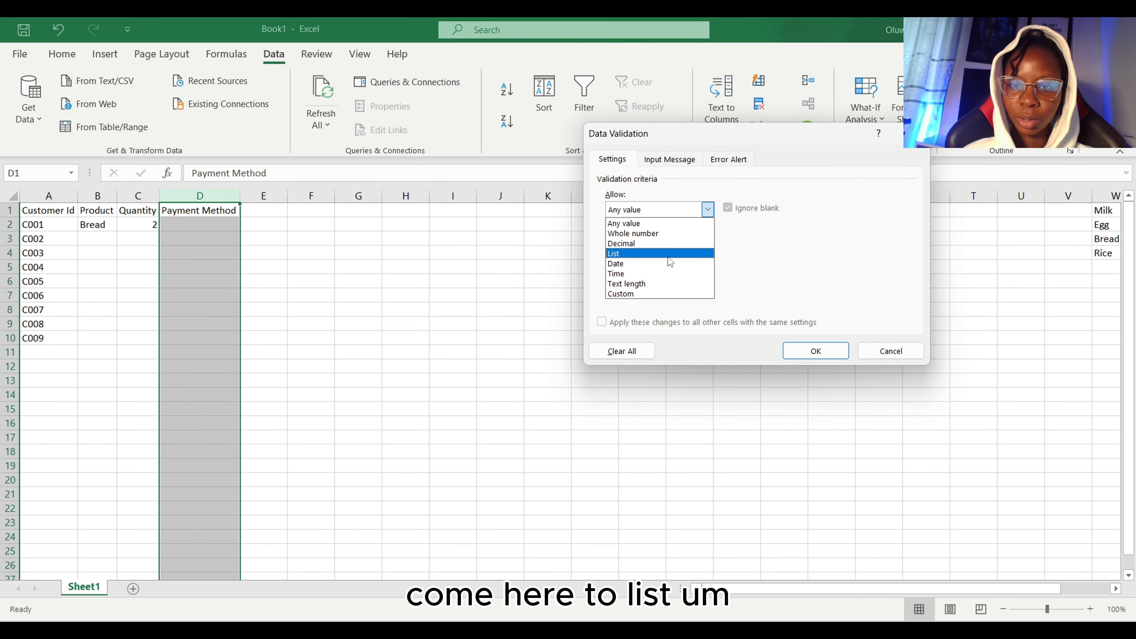
{"action": "left_click", "coordinate": [667, 263]}
{"action": "left_click", "coordinate": [708, 210]}
{"action": "left_click", "coordinate": [657, 253]}
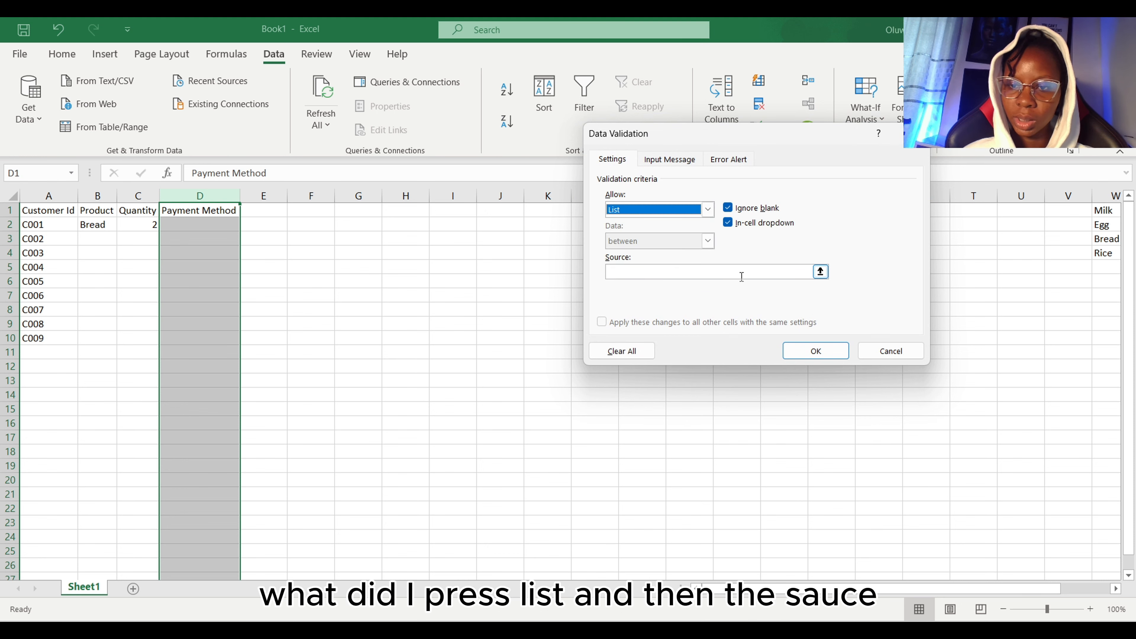
{"action": "left_click", "coordinate": [733, 271]}
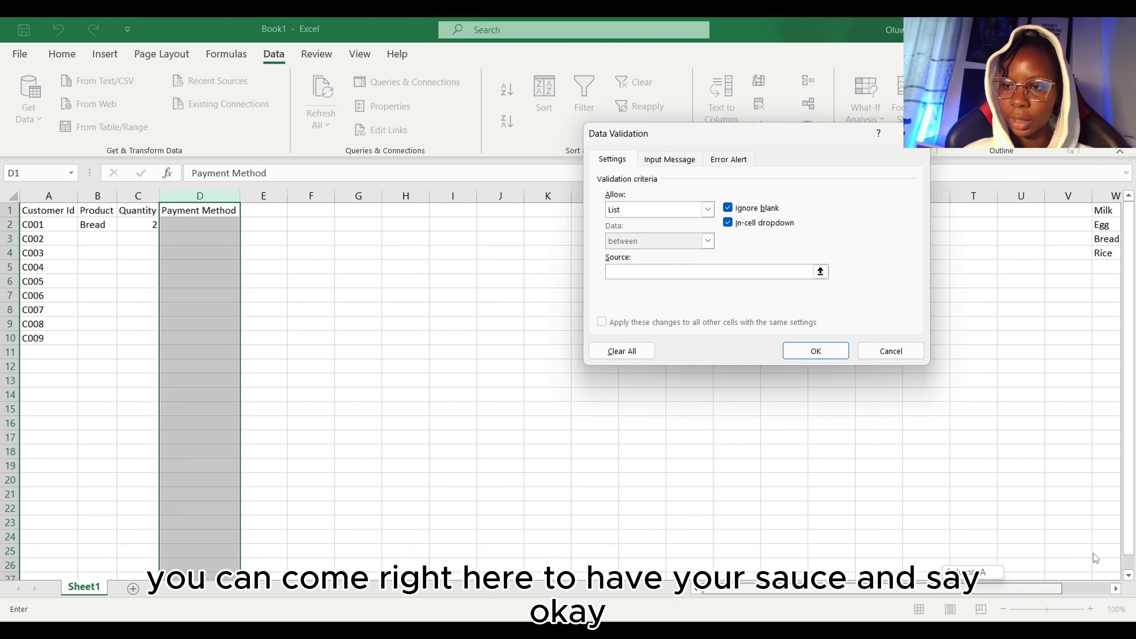
{"action": "scroll", "coordinate": [975, 595], "scroll_direction": "right", "scroll_amount": 3}
{"action": "left_click_drag", "start_coordinate": [1073, 210], "coordinate": [1073, 240]}
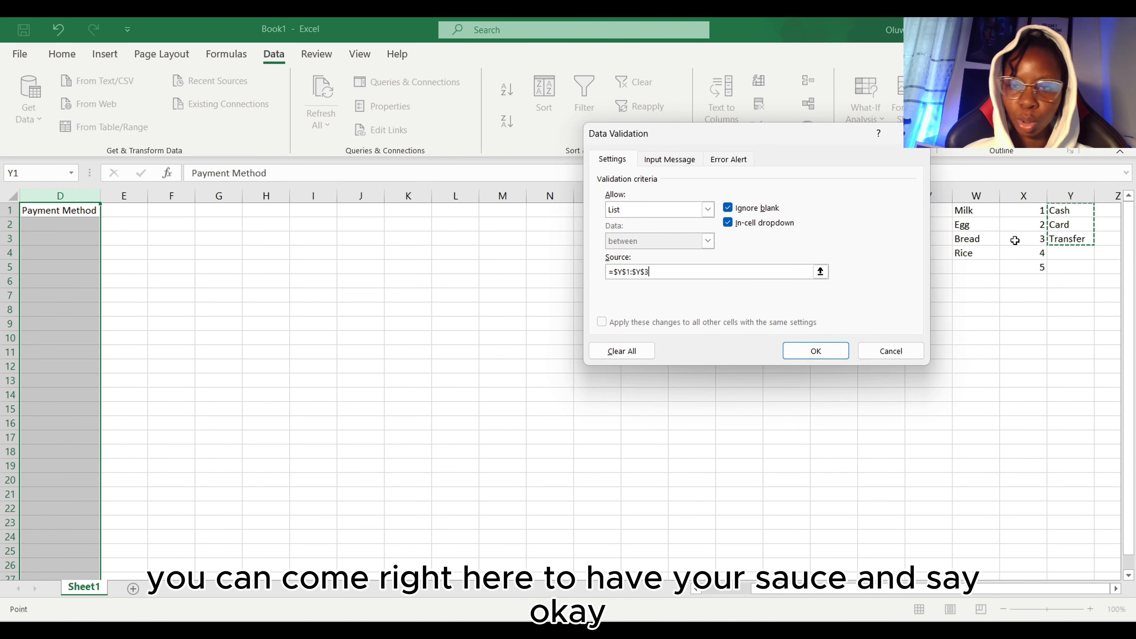
{"action": "left_click", "coordinate": [814, 350]}
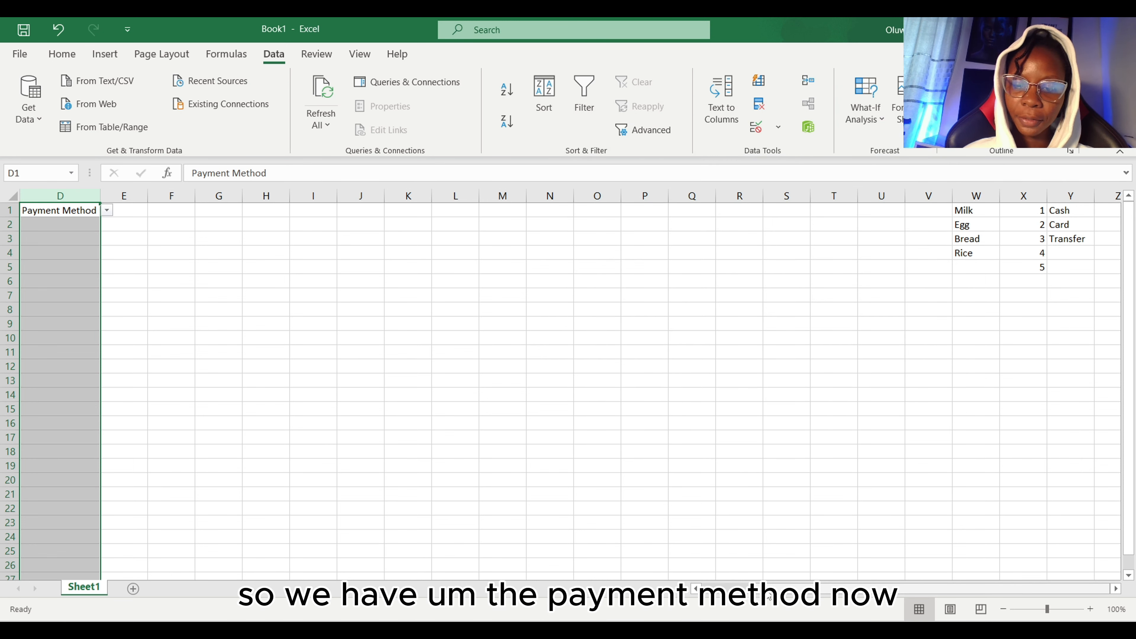
- Choose Cash from the Payment Method drop-down in D2
{"action": "left_click_drag", "start_coordinate": [805, 589], "coordinate": [755, 589]}
{"action": "left_click_drag", "start_coordinate": [223, 214], "coordinate": [222, 229]}
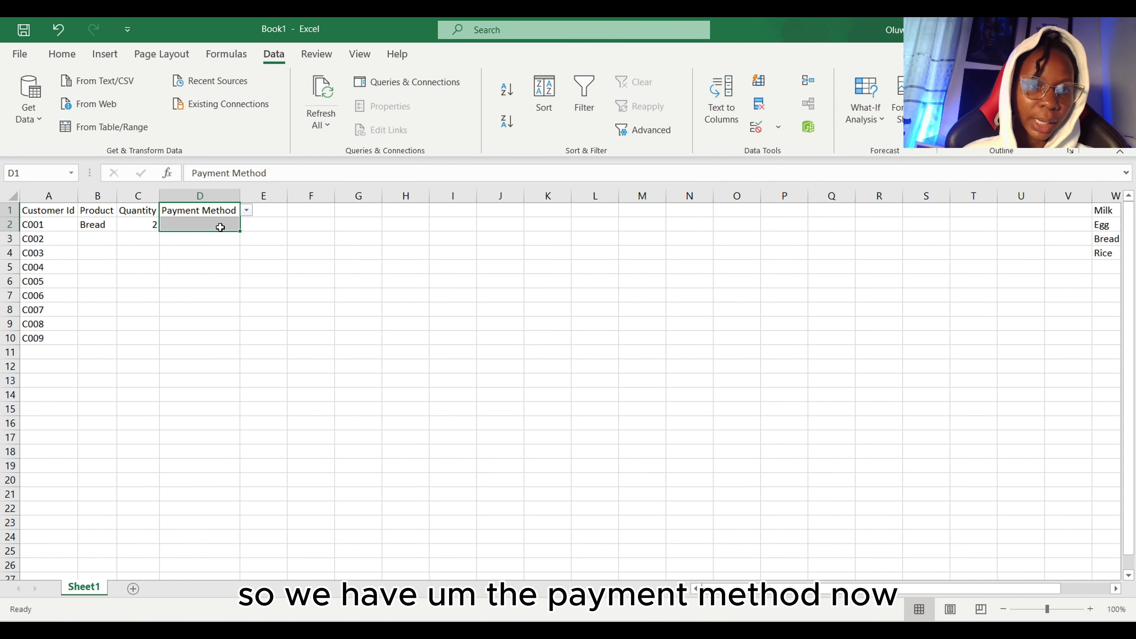
{"action": "left_click", "coordinate": [220, 225]}
{"action": "left_click", "coordinate": [247, 224]}
{"action": "left_click", "coordinate": [240, 235]}
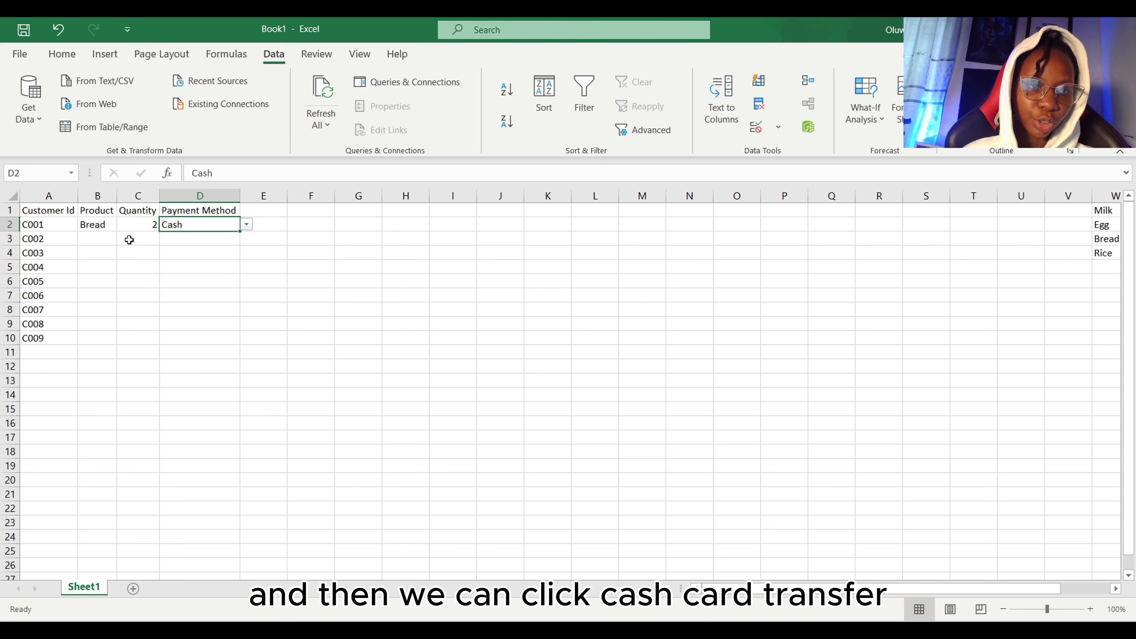
- Fill row 3 from its drop-downs with product Egg, quantity 4 and payment method Card
{"action": "left_click", "coordinate": [97, 237]}
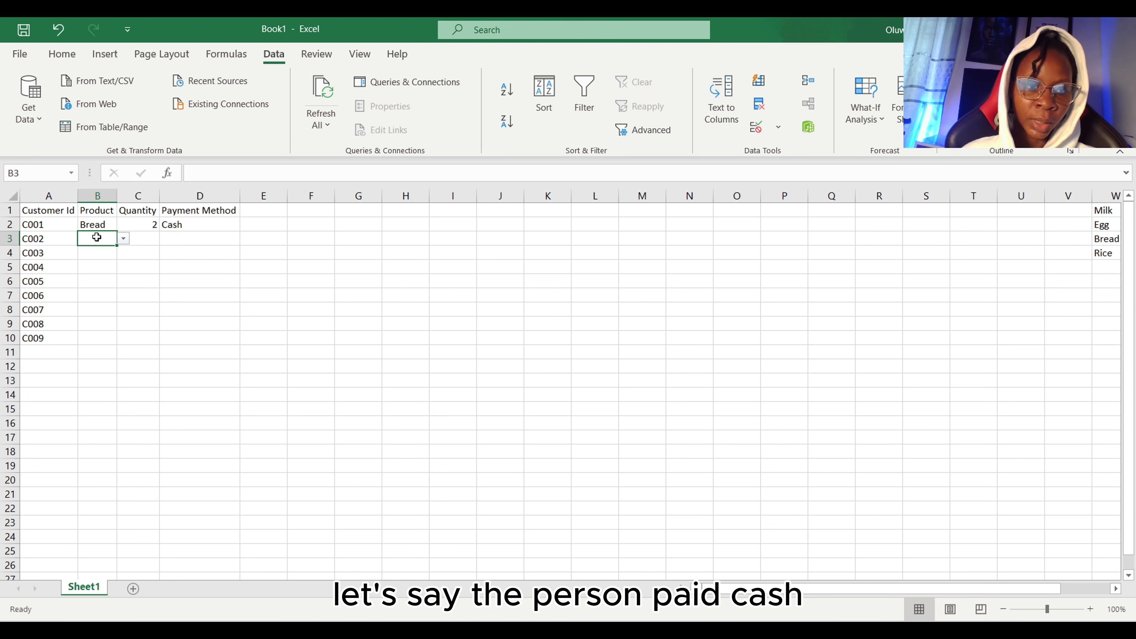
{"action": "left_click", "coordinate": [123, 239]}
{"action": "left_click", "coordinate": [113, 259]}
{"action": "left_click", "coordinate": [148, 242]}
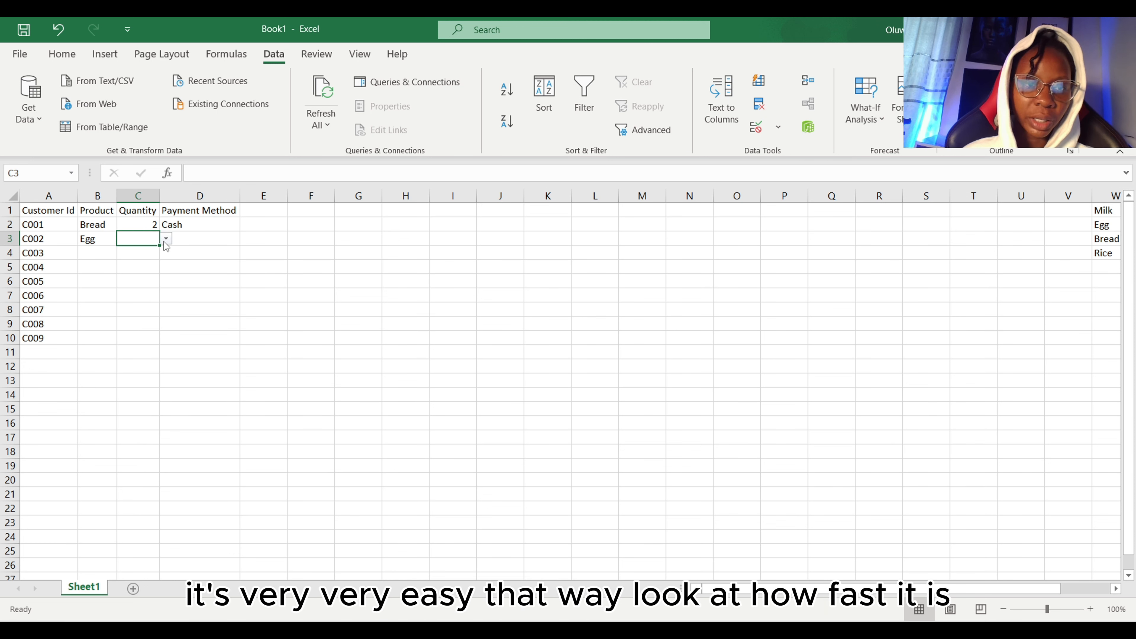
{"action": "left_click", "coordinate": [166, 238]}
{"action": "left_click", "coordinate": [142, 279]}
{"action": "left_click", "coordinate": [201, 234]}
{"action": "left_click", "coordinate": [246, 238]}
{"action": "left_click", "coordinate": [233, 259]}
{"action": "left_click", "coordinate": [199, 323]}
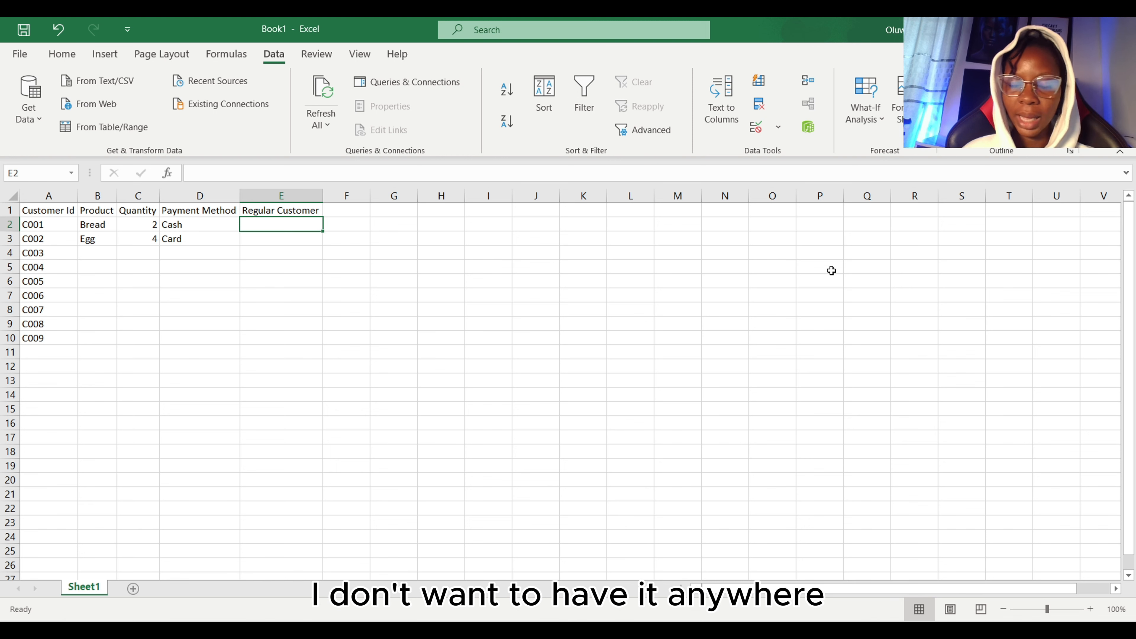
- Apply a List data validation to the whole Regular Customer column with the source entries Yes, No, Maybe
{"action": "left_click", "coordinate": [305, 193]}
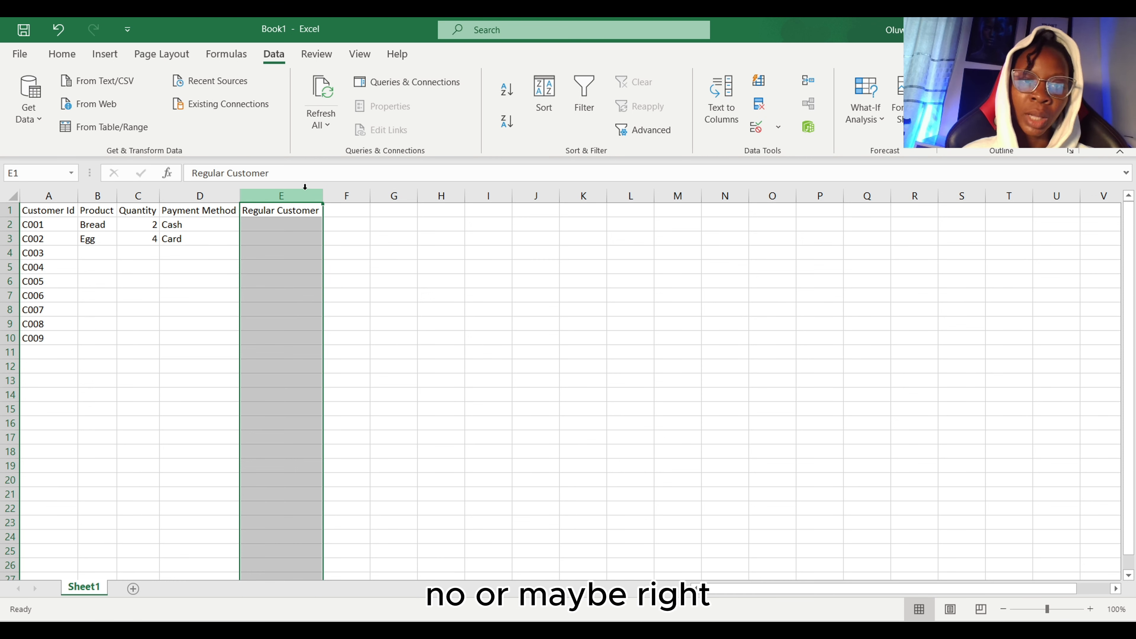
{"action": "left_click", "coordinate": [755, 129]}
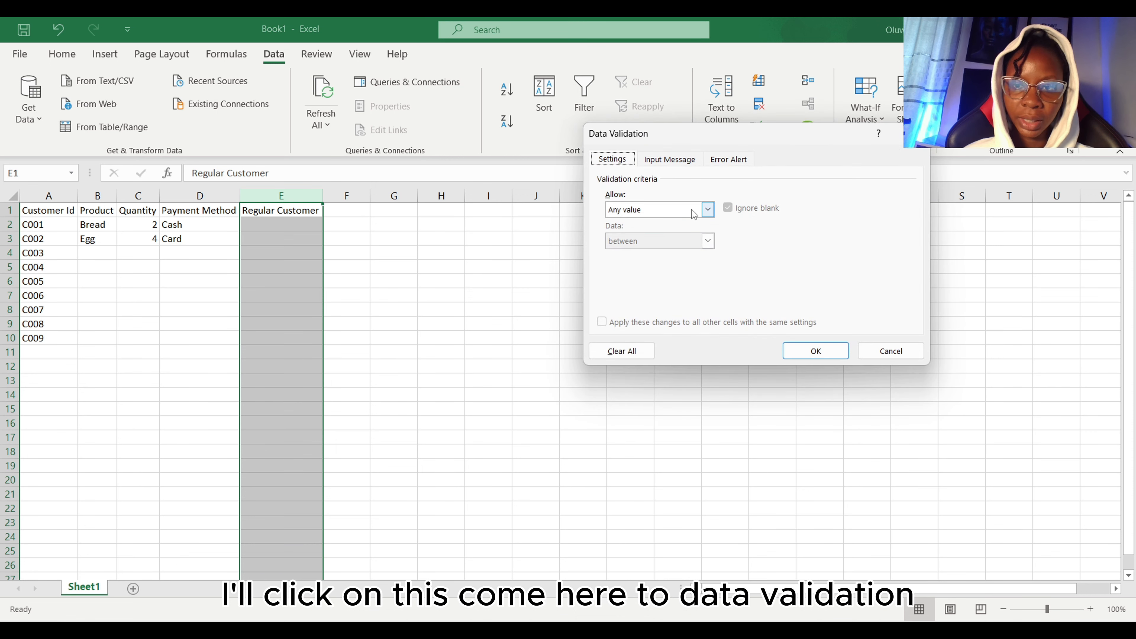
{"action": "left_click", "coordinate": [707, 209]}
{"action": "left_click", "coordinate": [704, 254]}
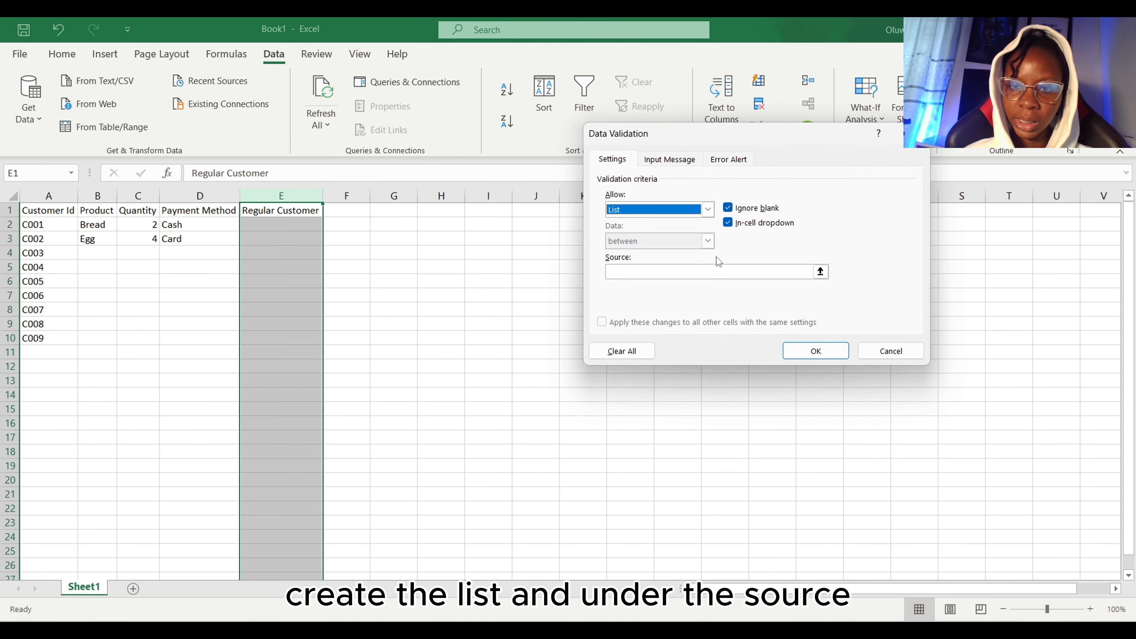
{"action": "left_click", "coordinate": [669, 272]}
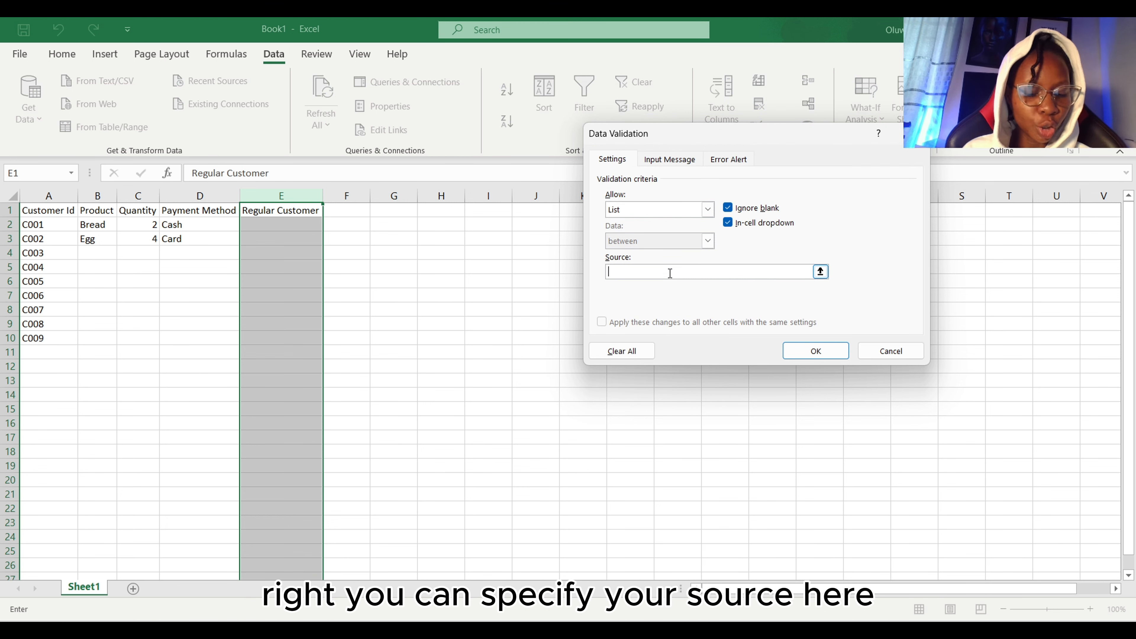
{"action": "type", "text": "Yes,"}
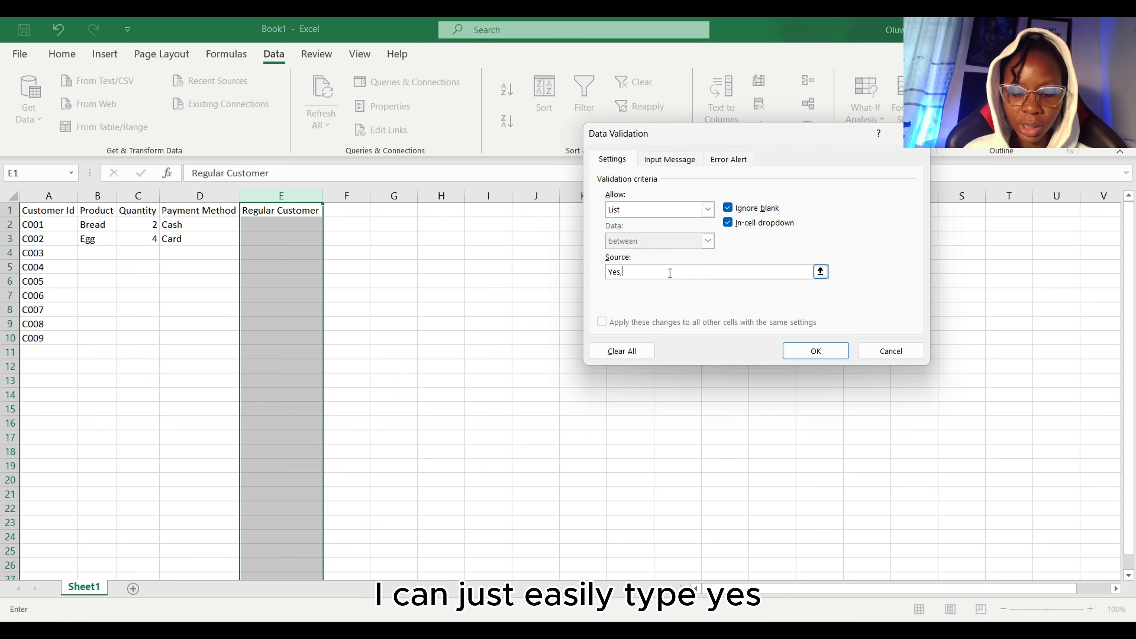
{"action": "type", "text": " No, Maybe"}
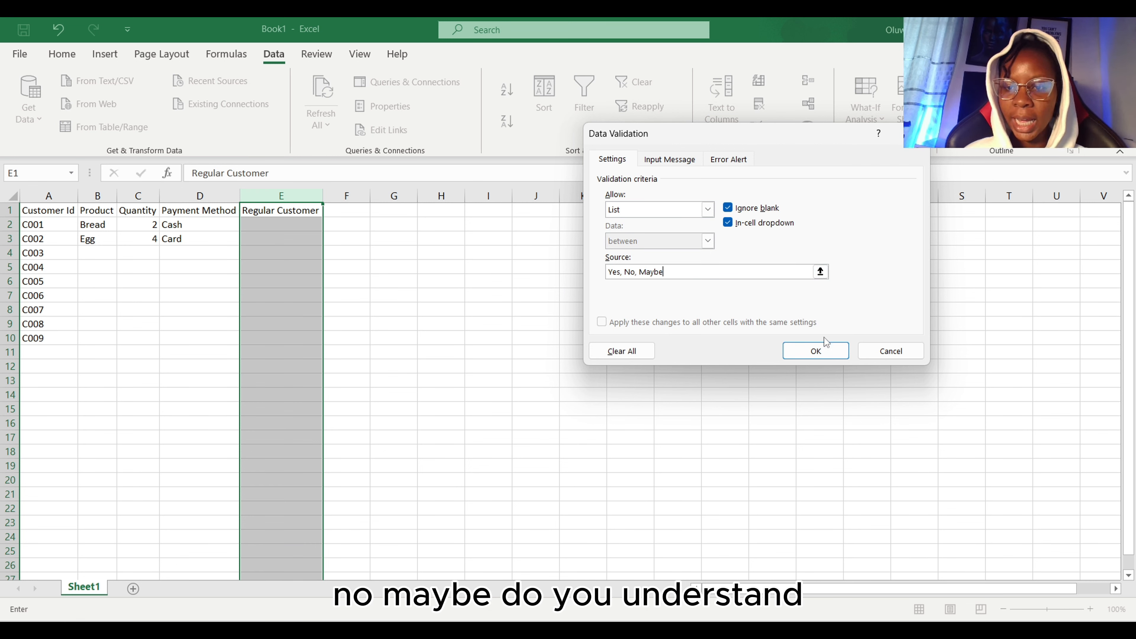
{"action": "left_click", "coordinate": [828, 353]}
- Examine the options in the Regular Customer drop-down in E2, and check that E4 also offers a drop-down
{"action": "left_click", "coordinate": [403, 210]}
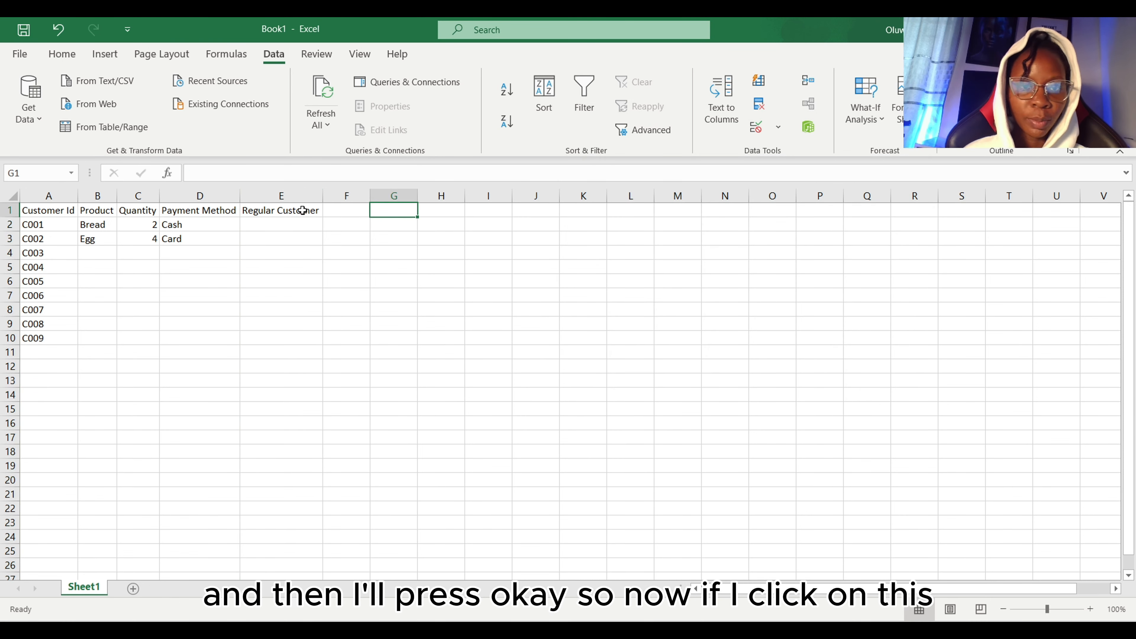
{"action": "left_click", "coordinate": [296, 234]}
{"action": "left_click", "coordinate": [296, 224]}
{"action": "left_click", "coordinate": [329, 224]}
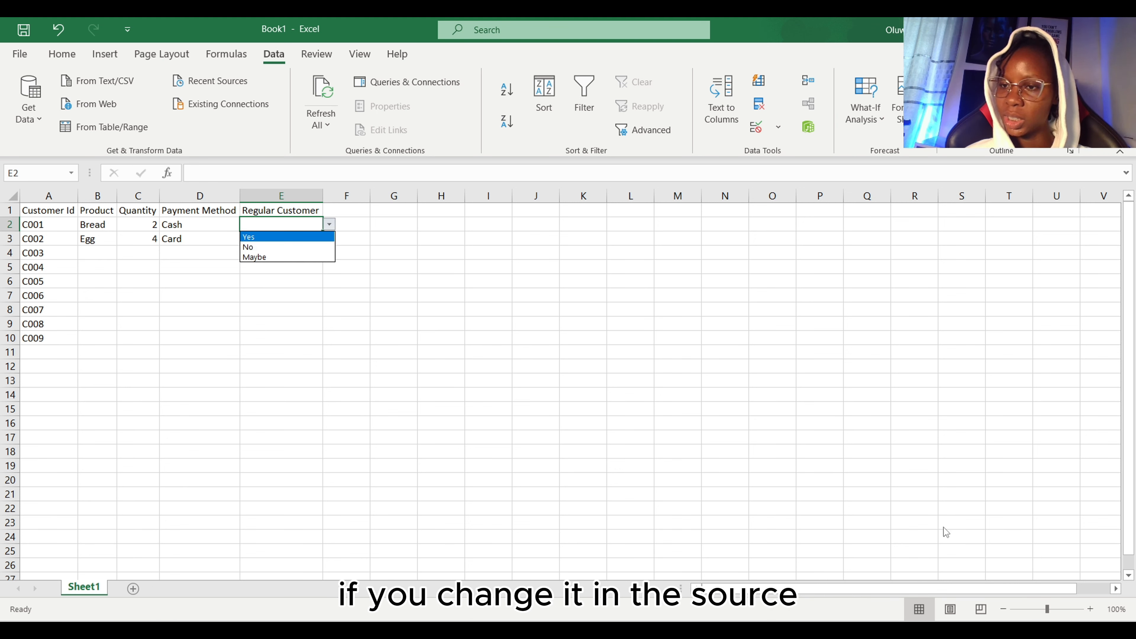
{"action": "key", "text": "Escape"}
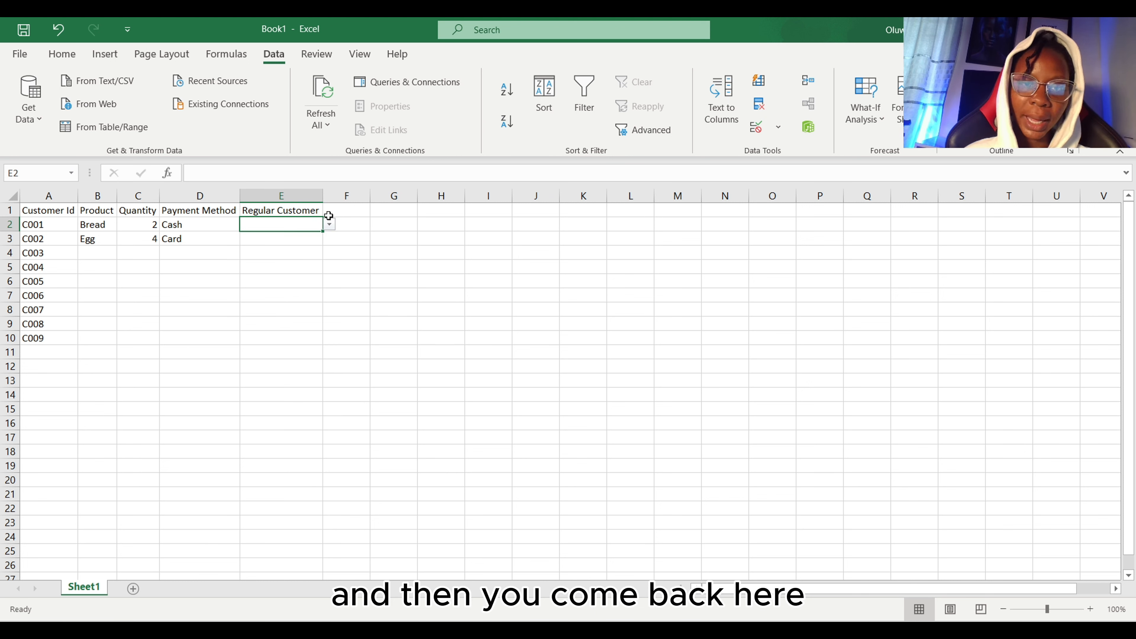
{"action": "left_click", "coordinate": [329, 225]}
{"action": "left_click", "coordinate": [279, 272]}
{"action": "left_click", "coordinate": [274, 252]}
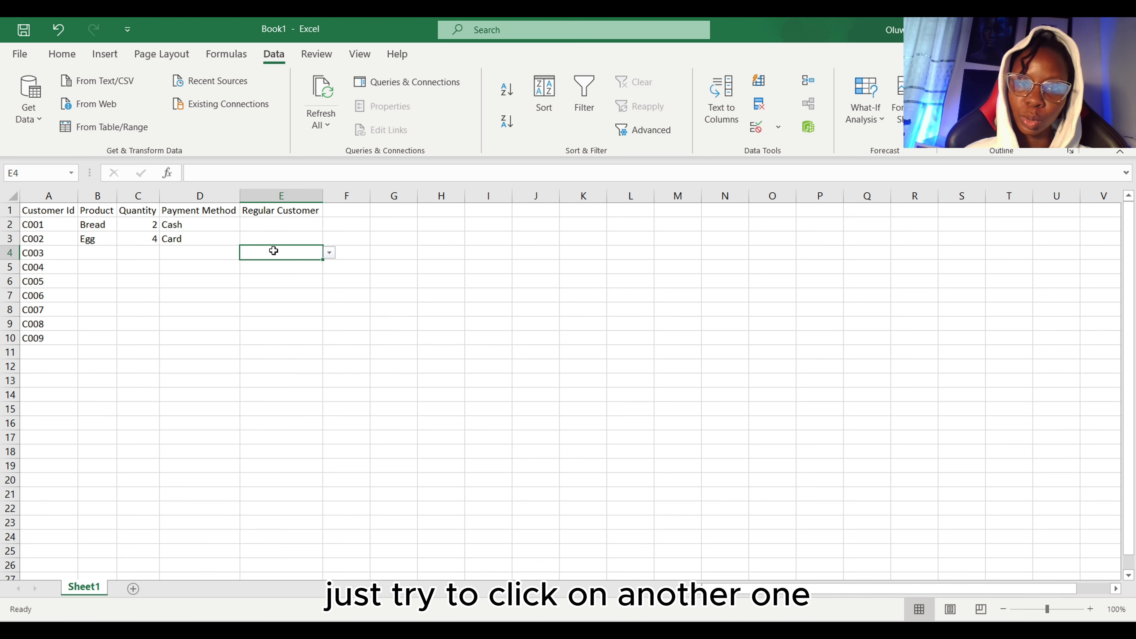
{"action": "left_click", "coordinate": [488, 322]}
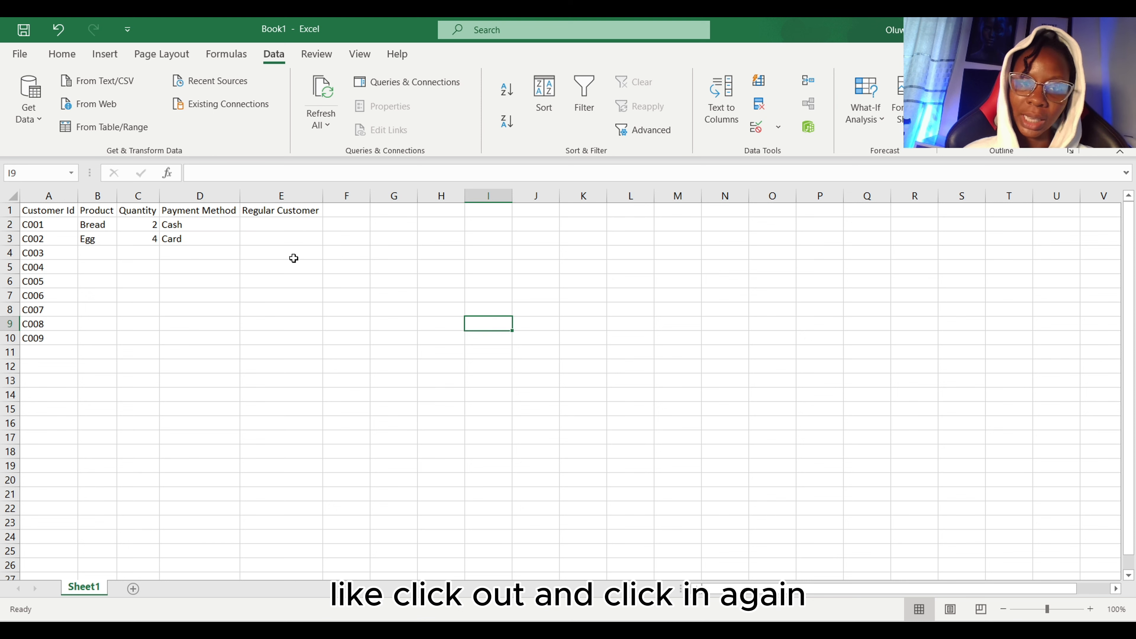
{"action": "left_click", "coordinate": [293, 255]}
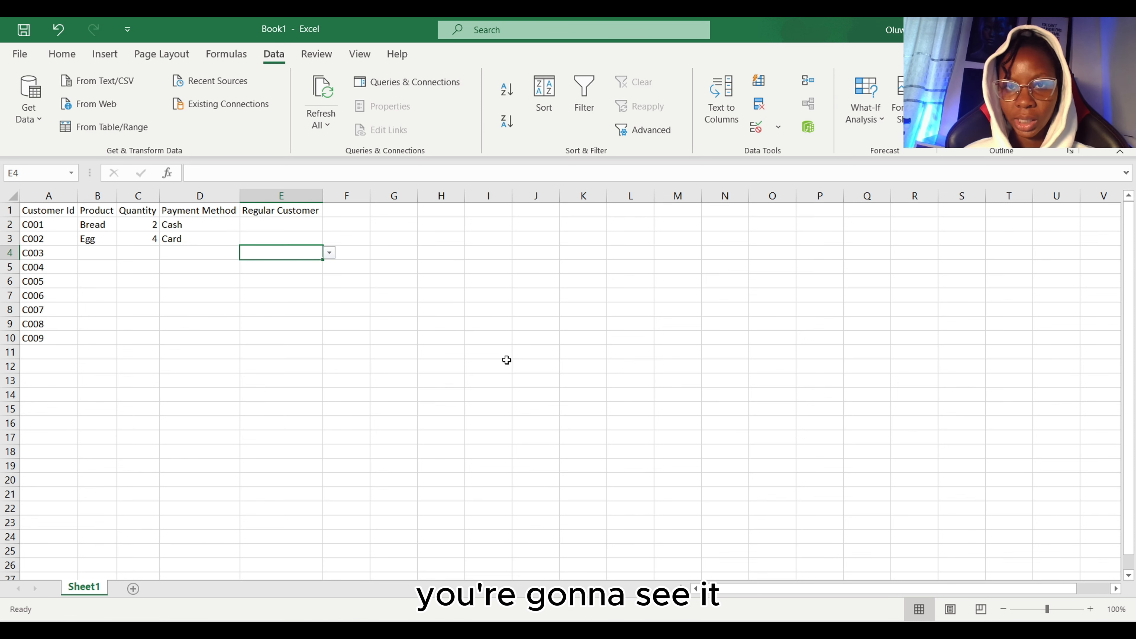
{"action": "key", "text": "ctrl+z"}
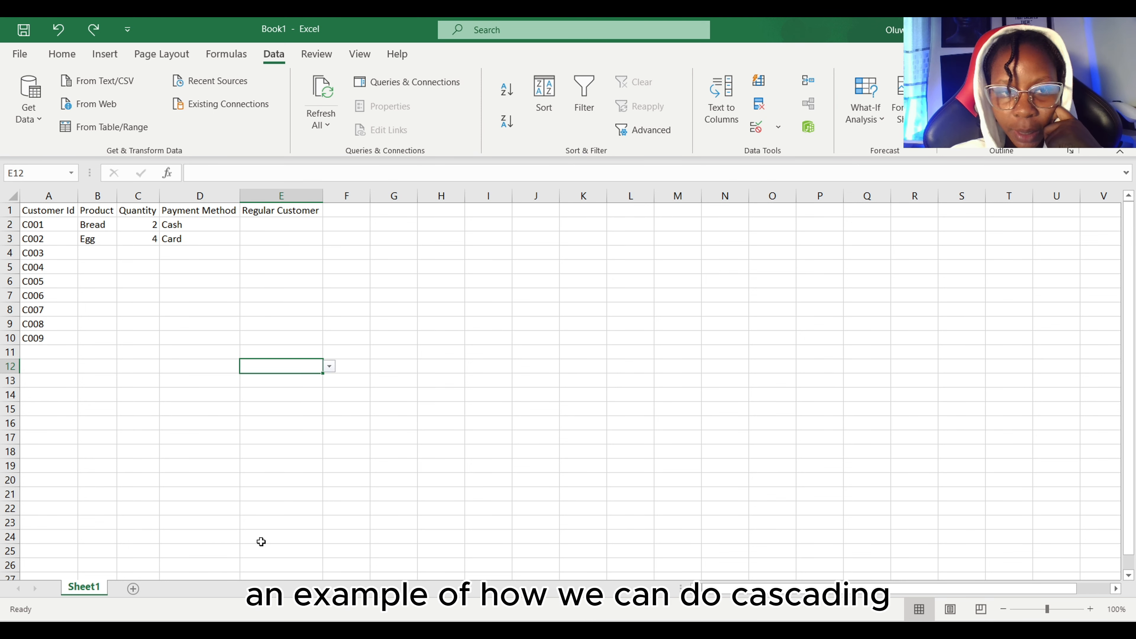
{"action": "left_click", "coordinate": [353, 234]}
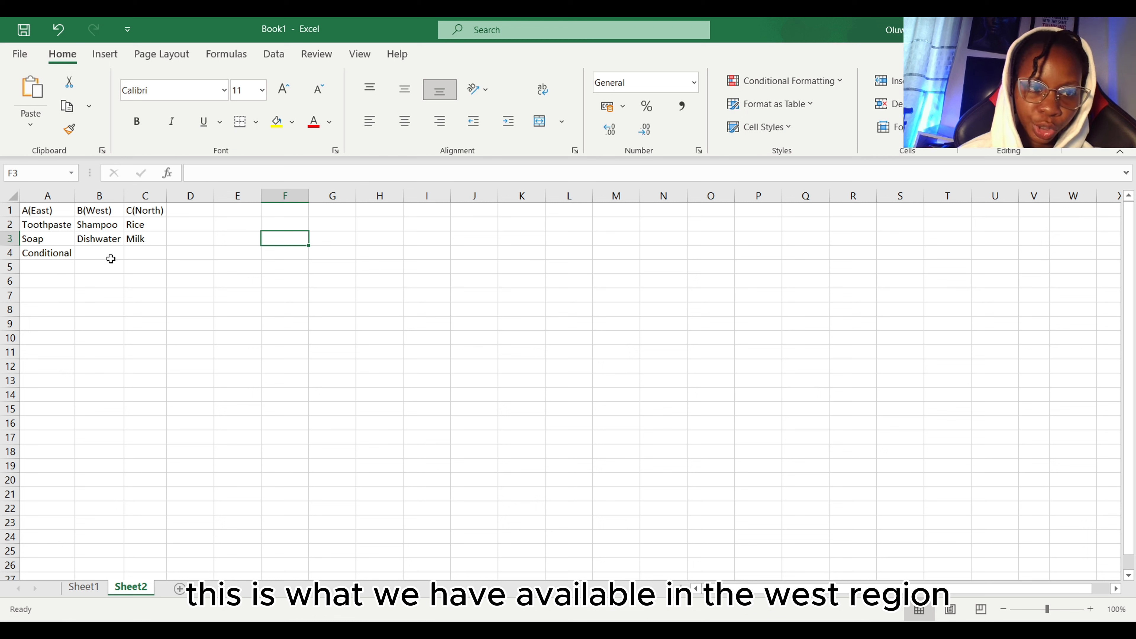
{"action": "left_click", "coordinate": [143, 252]}
{"action": "left_click", "coordinate": [175, 293]}
- Apply a List data validation to cell K2 on Sheet2 with the source entries East, West, North
{"action": "left_click", "coordinate": [274, 53]}
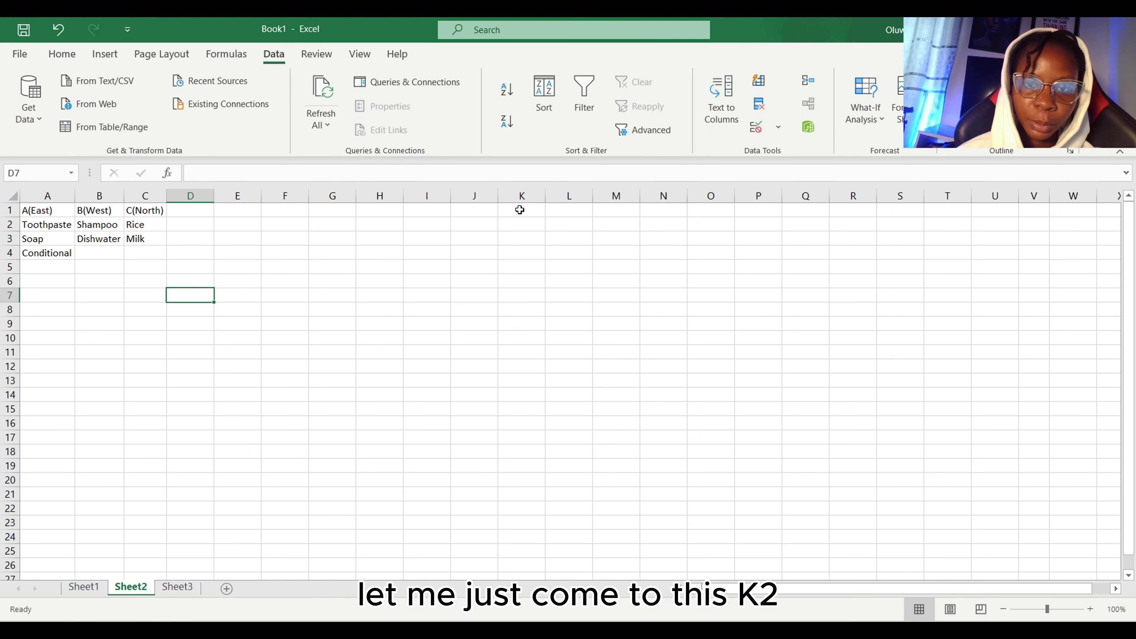
{"action": "left_click", "coordinate": [524, 224]}
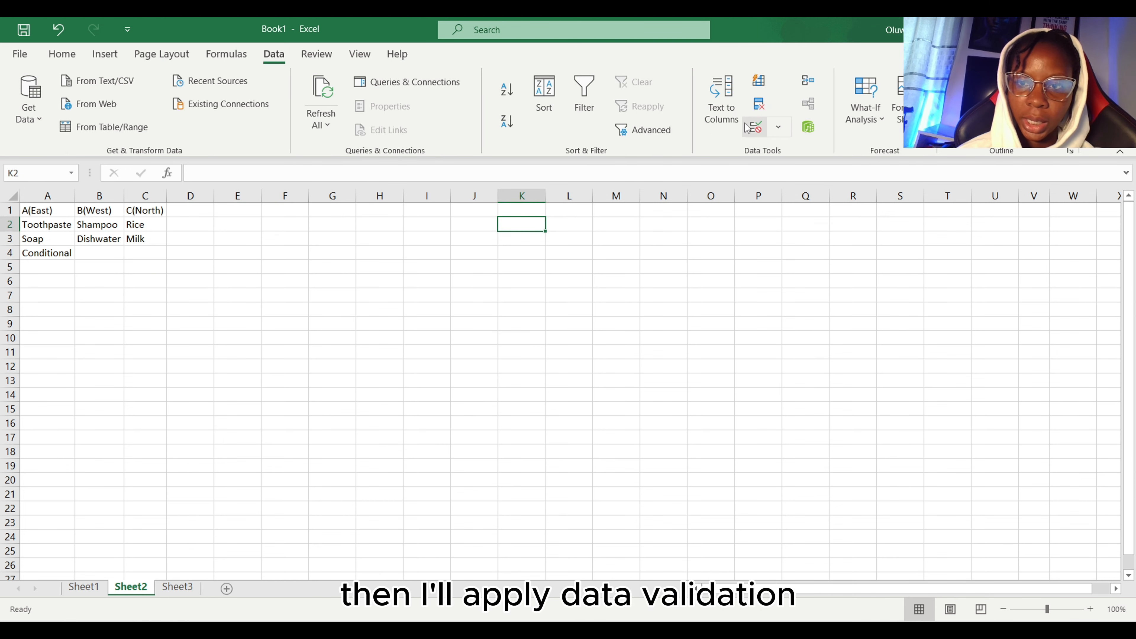
{"action": "left_click", "coordinate": [755, 127]}
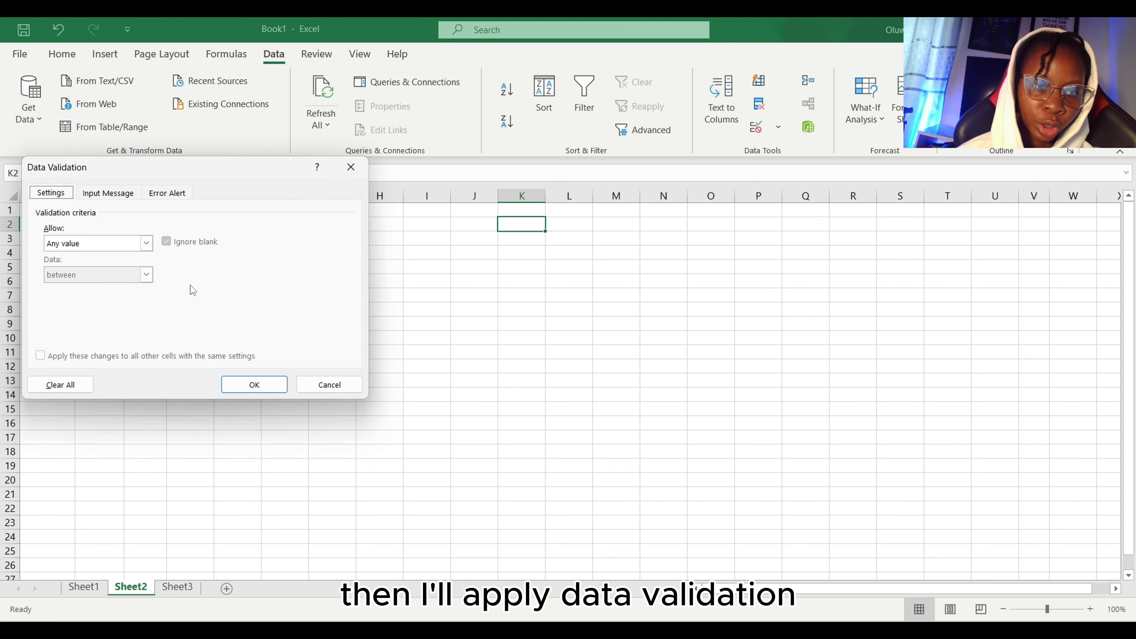
{"action": "left_click", "coordinate": [147, 243]}
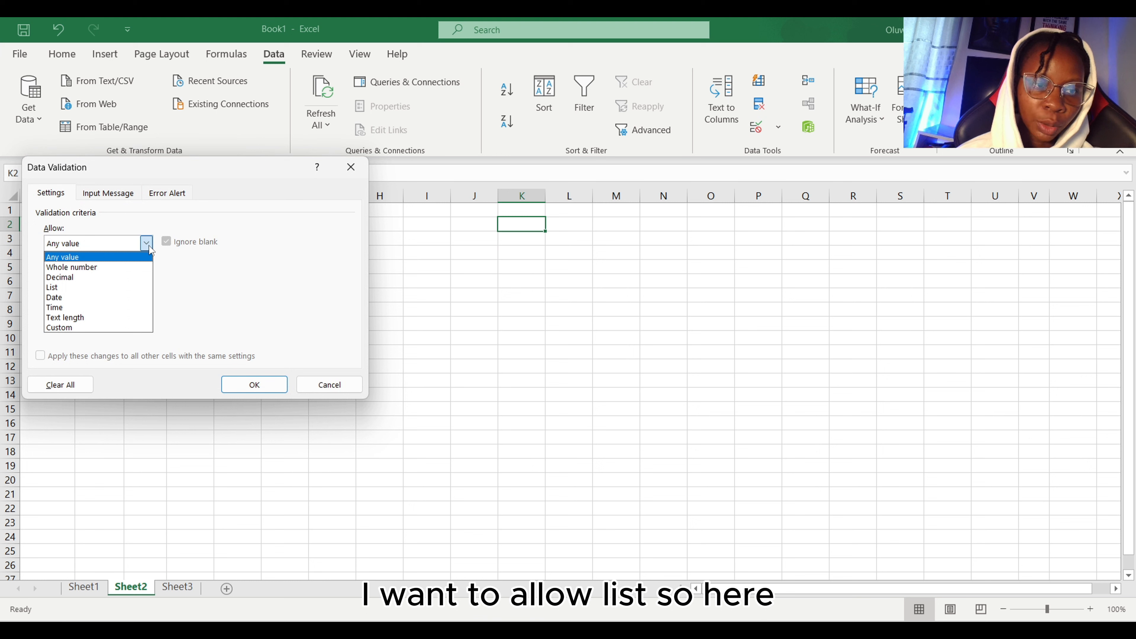
{"action": "left_click", "coordinate": [126, 286]}
{"action": "left_click", "coordinate": [137, 306]}
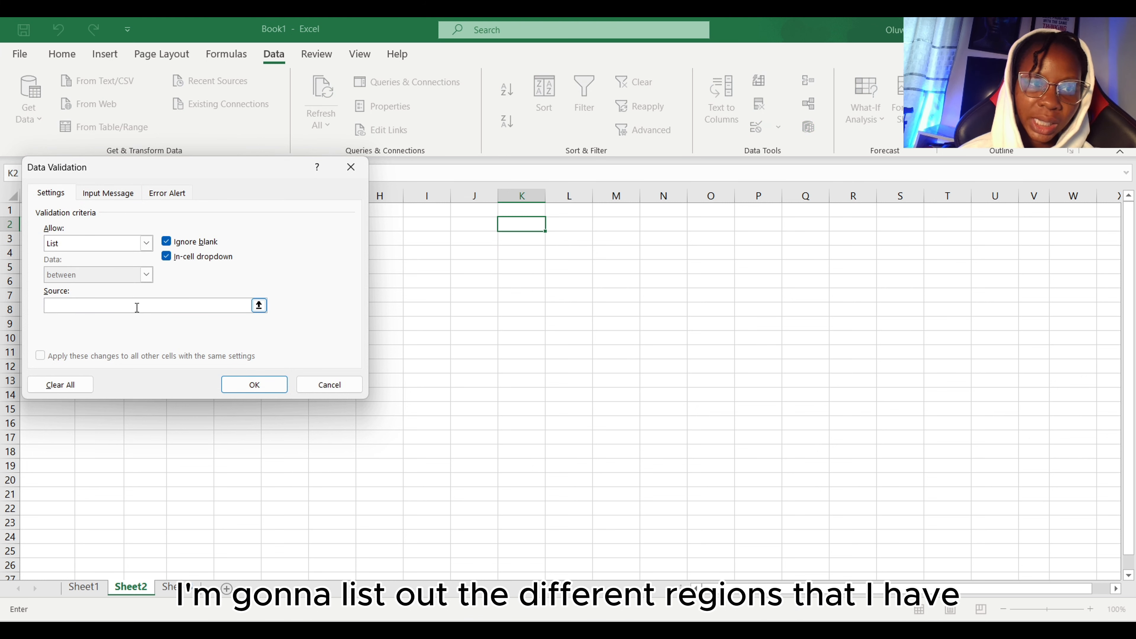
{"action": "left_click_drag", "start_coordinate": [213, 161], "coordinate": [367, 254]}
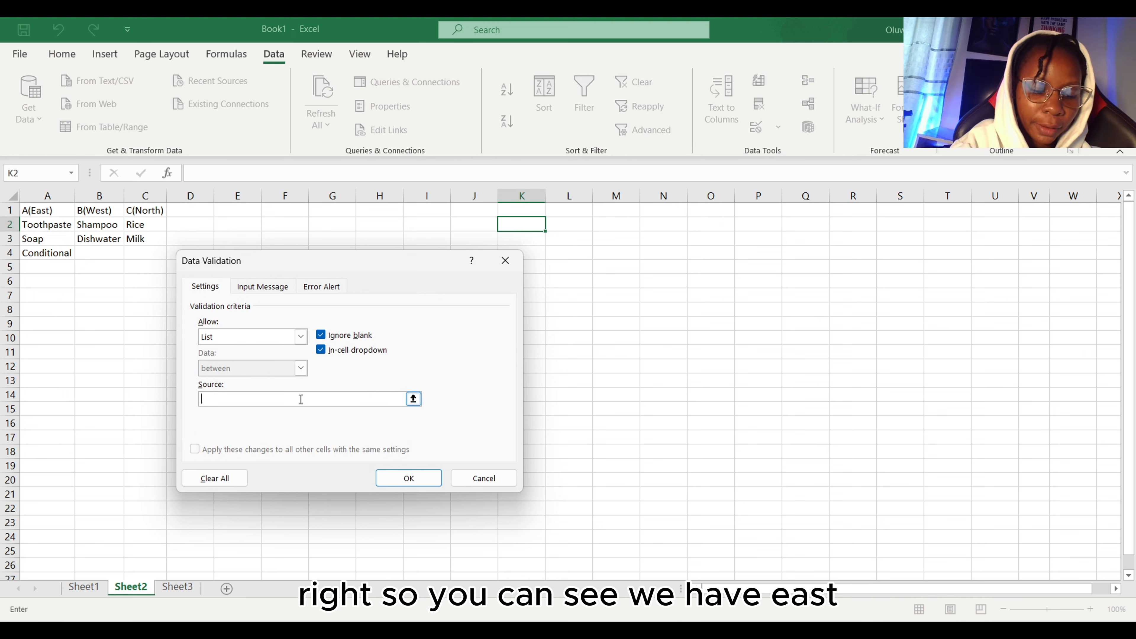
{"action": "type", "text": "East"}
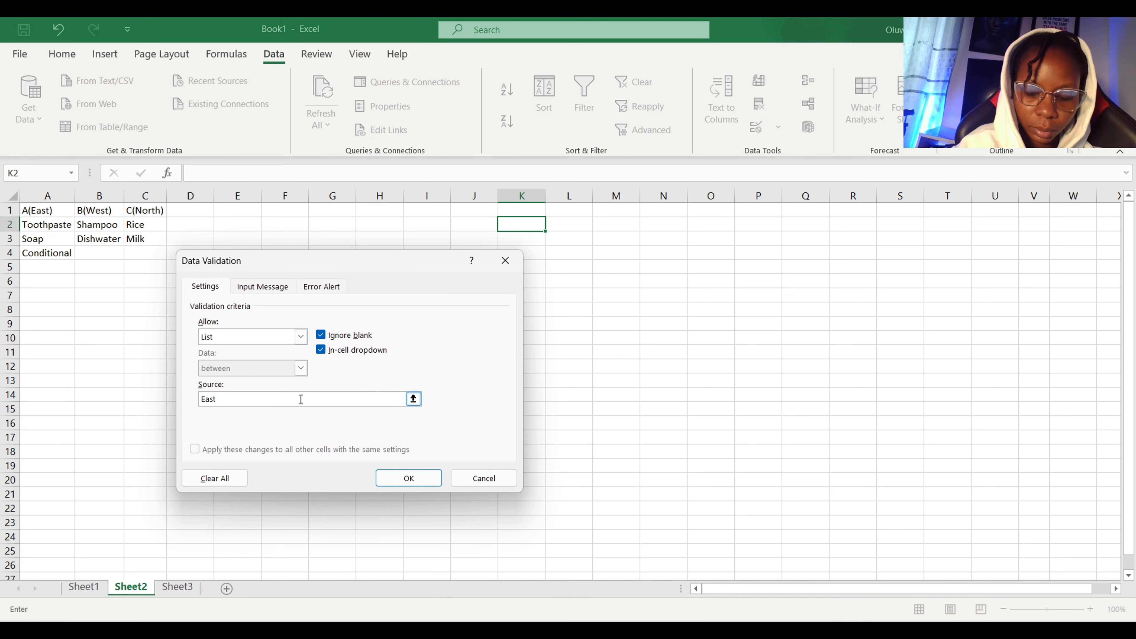
{"action": "type", "text": ","}
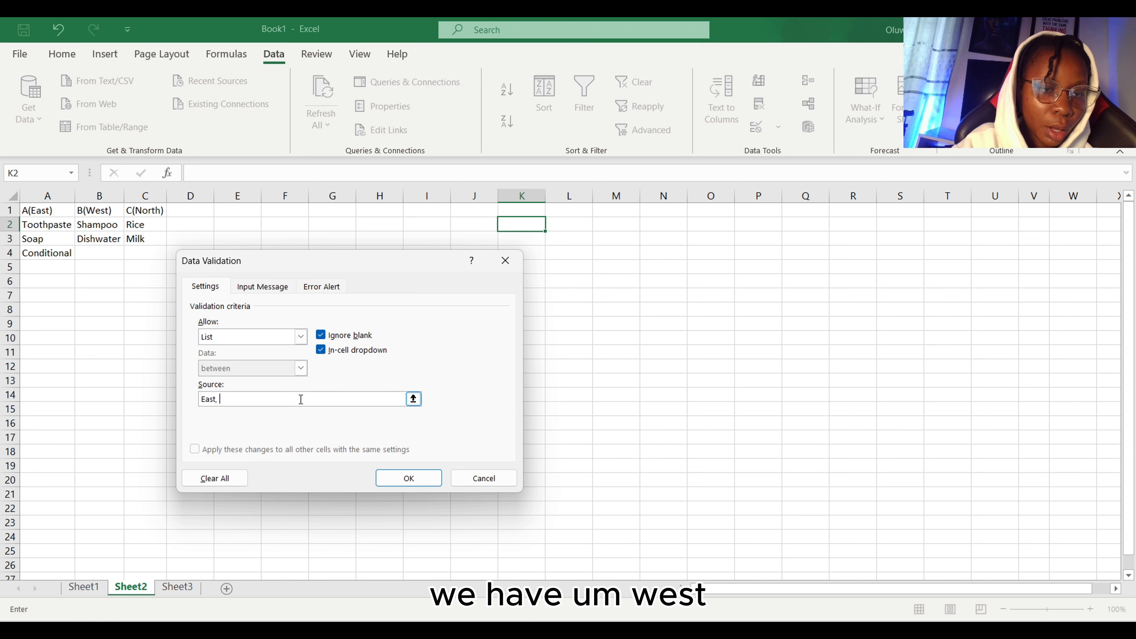
{"action": "type", "text": "Wes"}
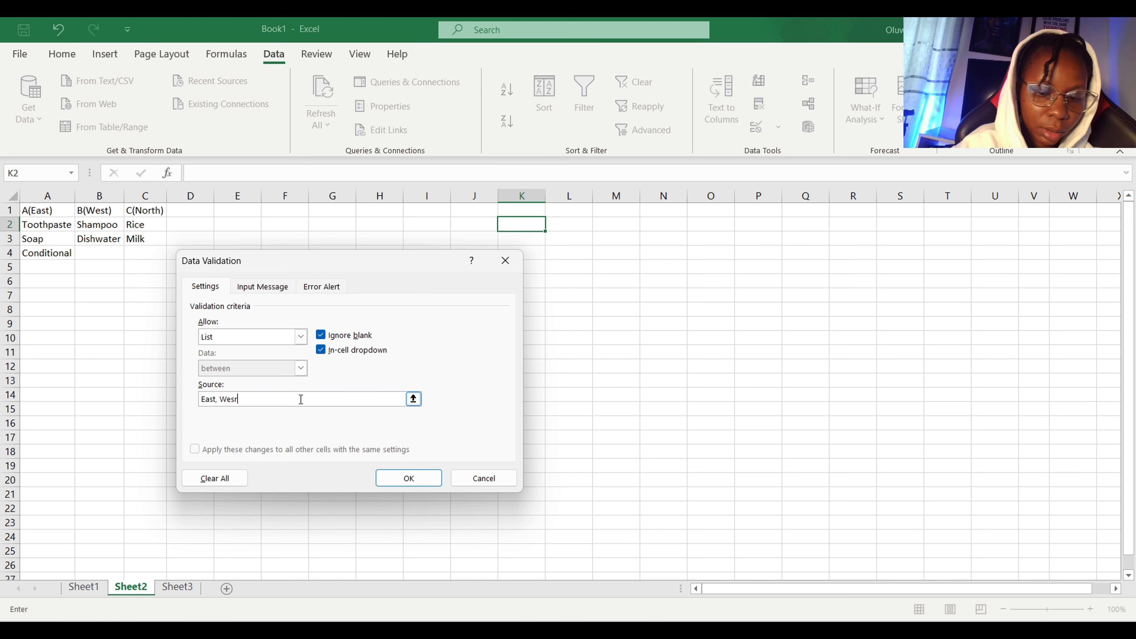
{"action": "type", "text": "t, North"}
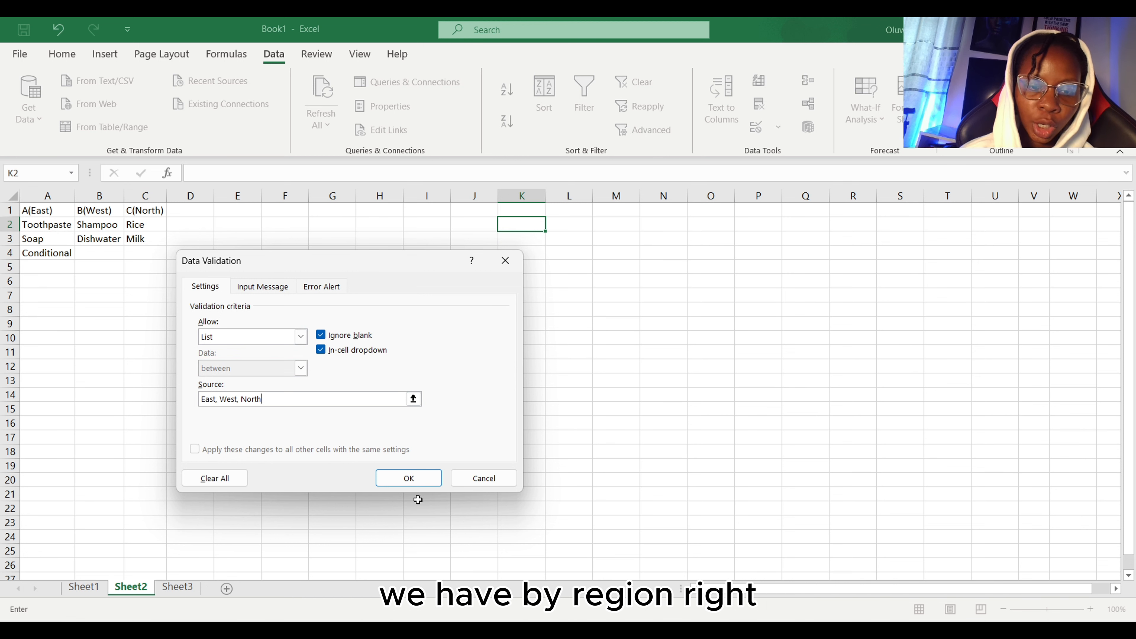
{"action": "left_click", "coordinate": [408, 477]}
- Try out the region drop-down in K2 by picking West and North, finishing on West
{"action": "left_click", "coordinate": [552, 225]}
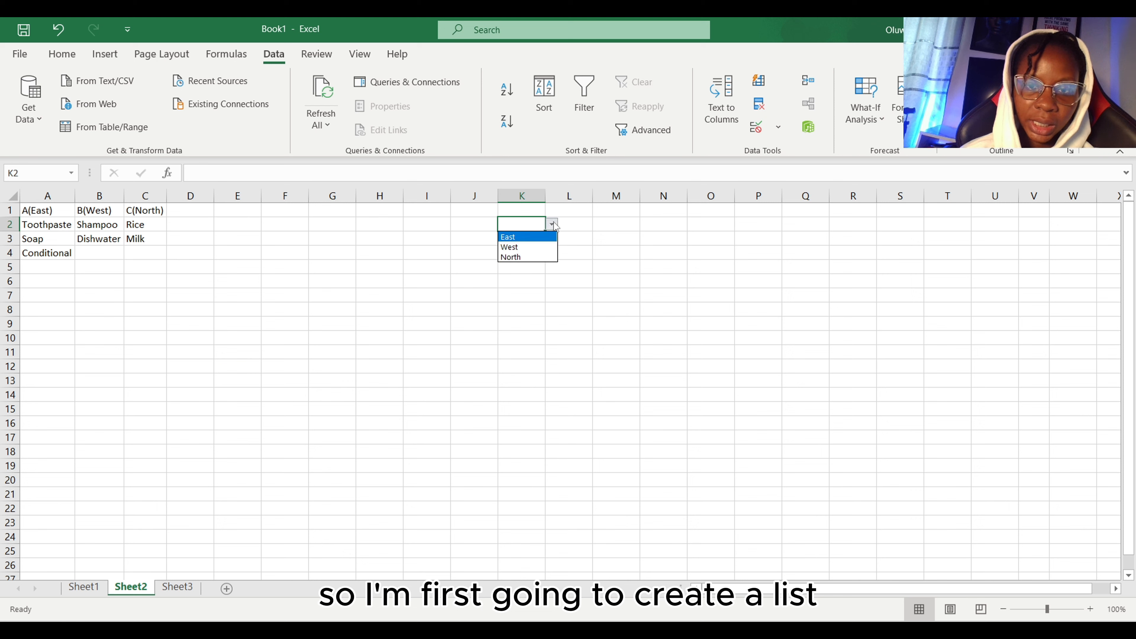
{"action": "left_click", "coordinate": [538, 246]}
{"action": "left_click", "coordinate": [552, 225]}
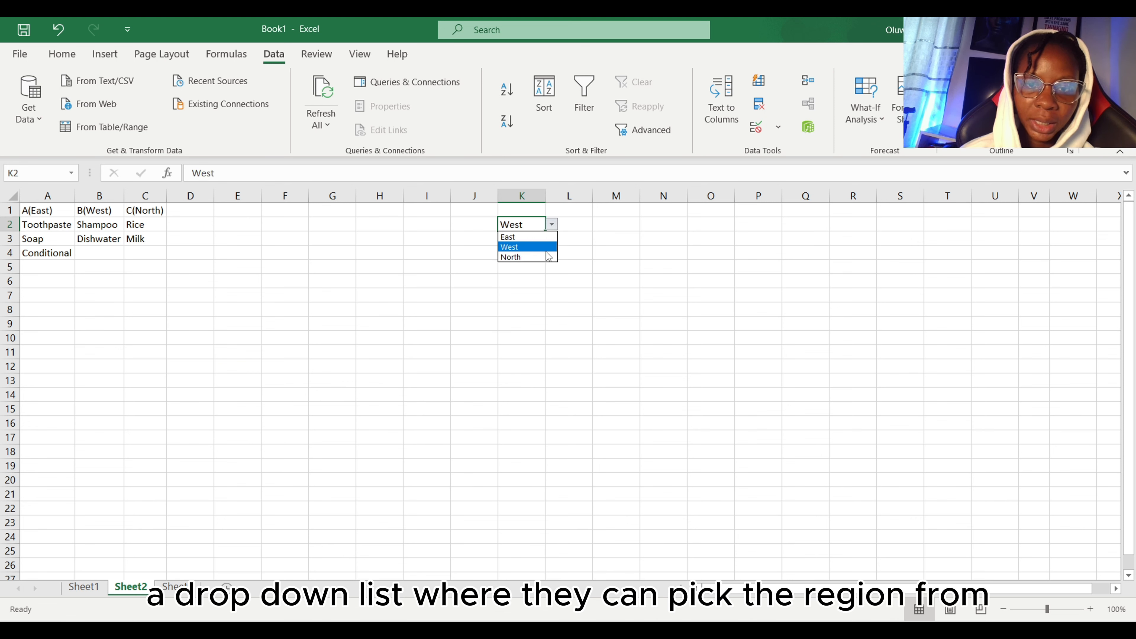
{"action": "left_click", "coordinate": [546, 255]}
{"action": "left_click", "coordinate": [552, 224]}
{"action": "left_click", "coordinate": [546, 246]}
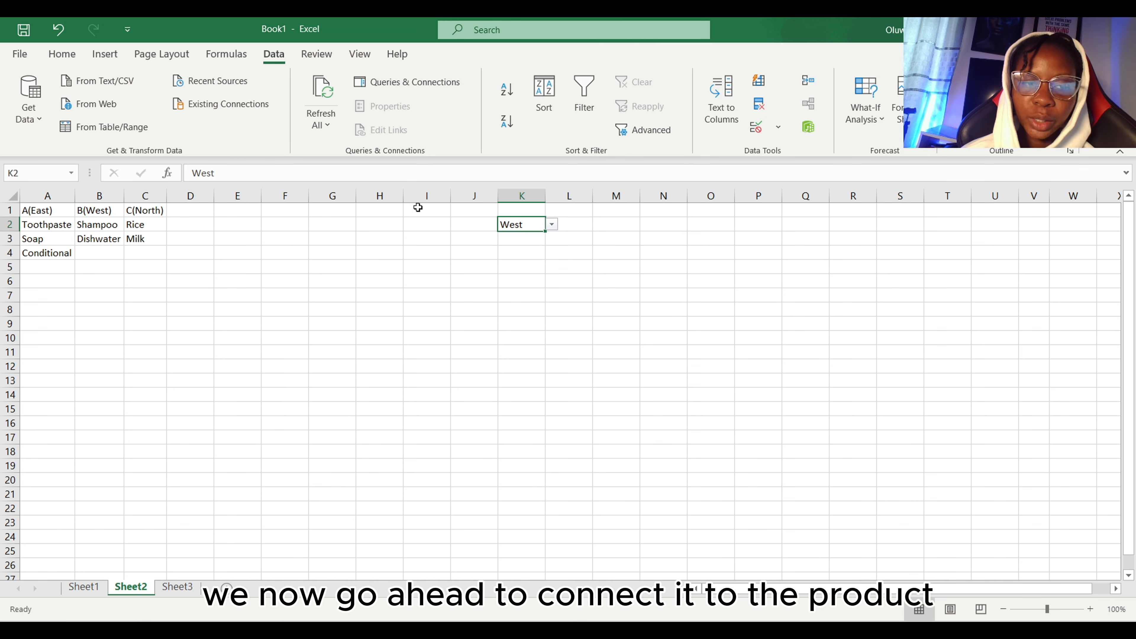
- Pick East from the region drop-down in K2 and undo that choice
{"action": "left_click", "coordinate": [552, 224]}
{"action": "left_click", "coordinate": [530, 237]}
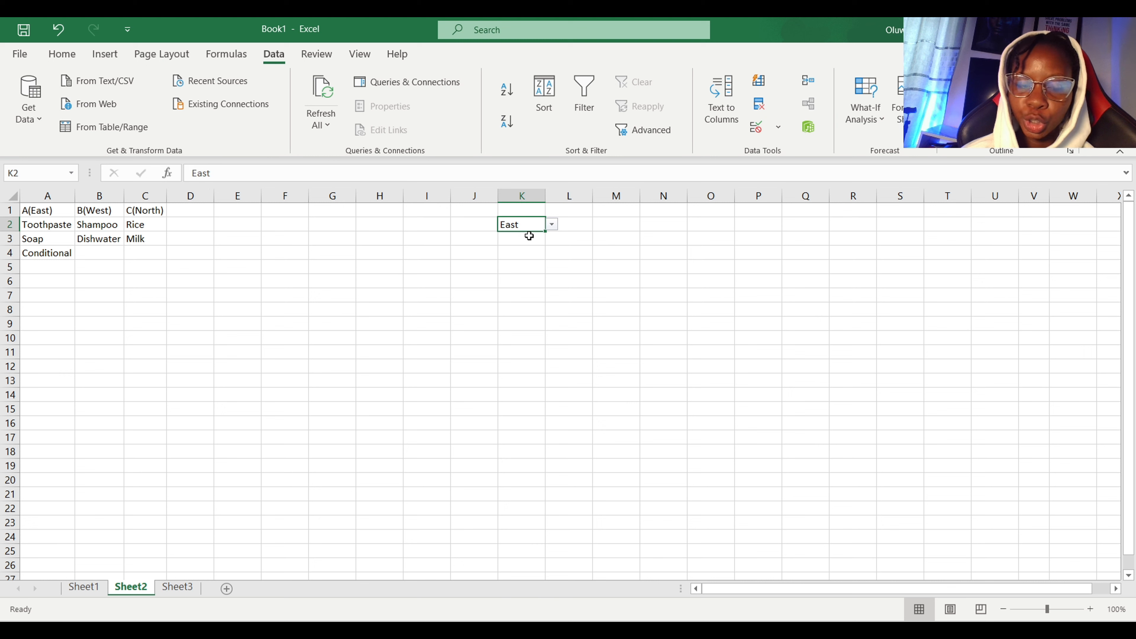
{"action": "key", "text": "ctrl+z"}
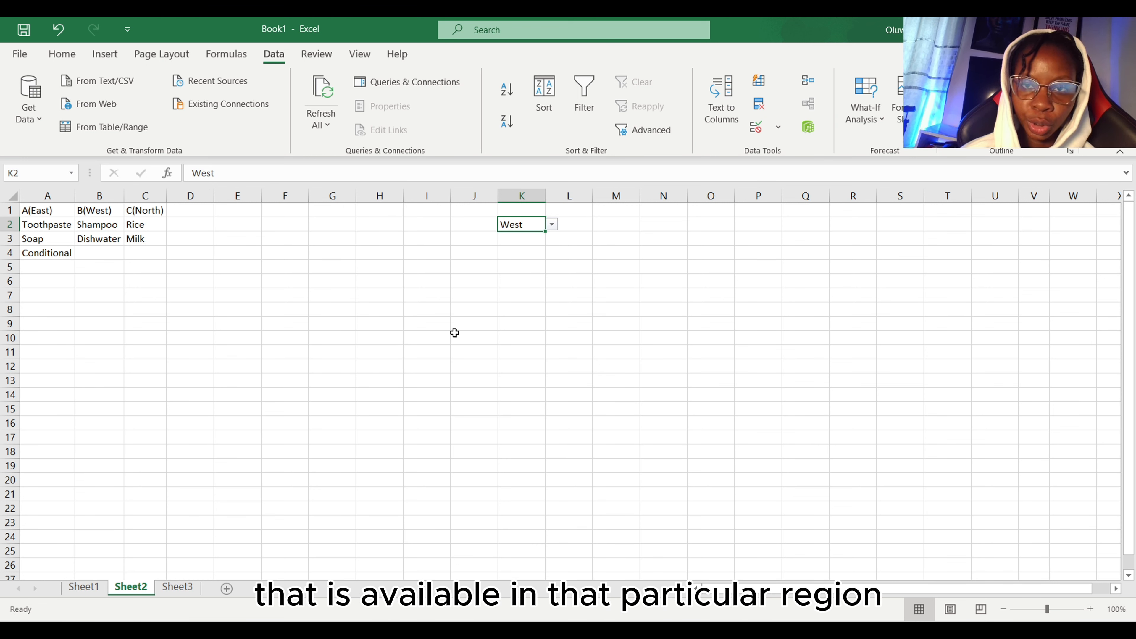
{"action": "left_click", "coordinate": [532, 248]}
{"action": "left_click", "coordinate": [535, 227]}
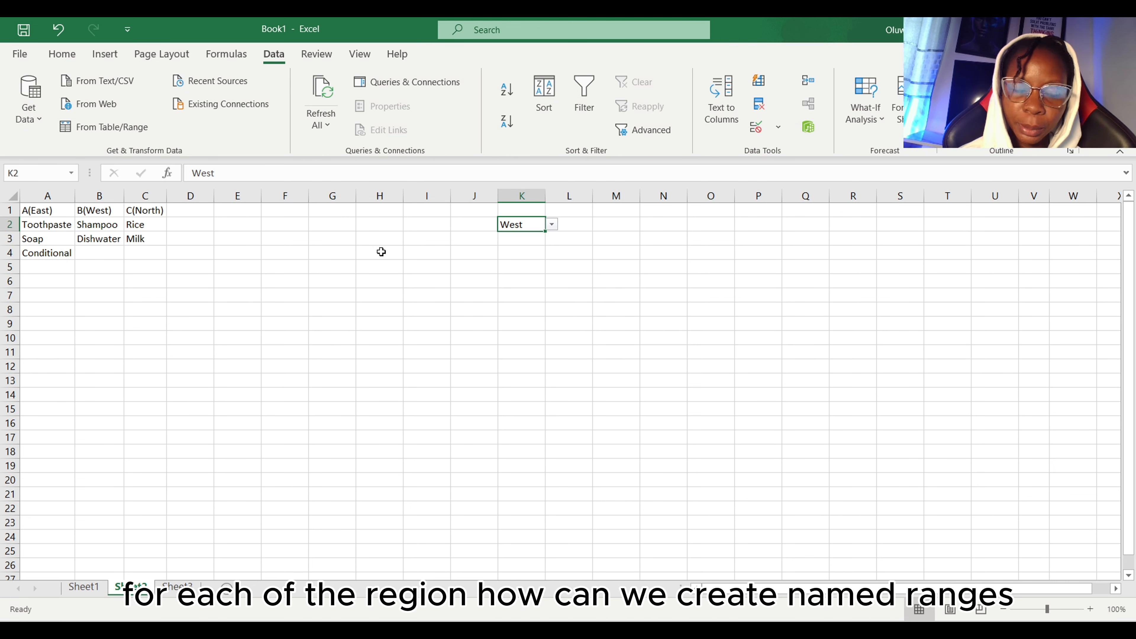
- Define the name East for the whole of column A, with workbook scope
{"action": "left_click", "coordinate": [47, 195]}
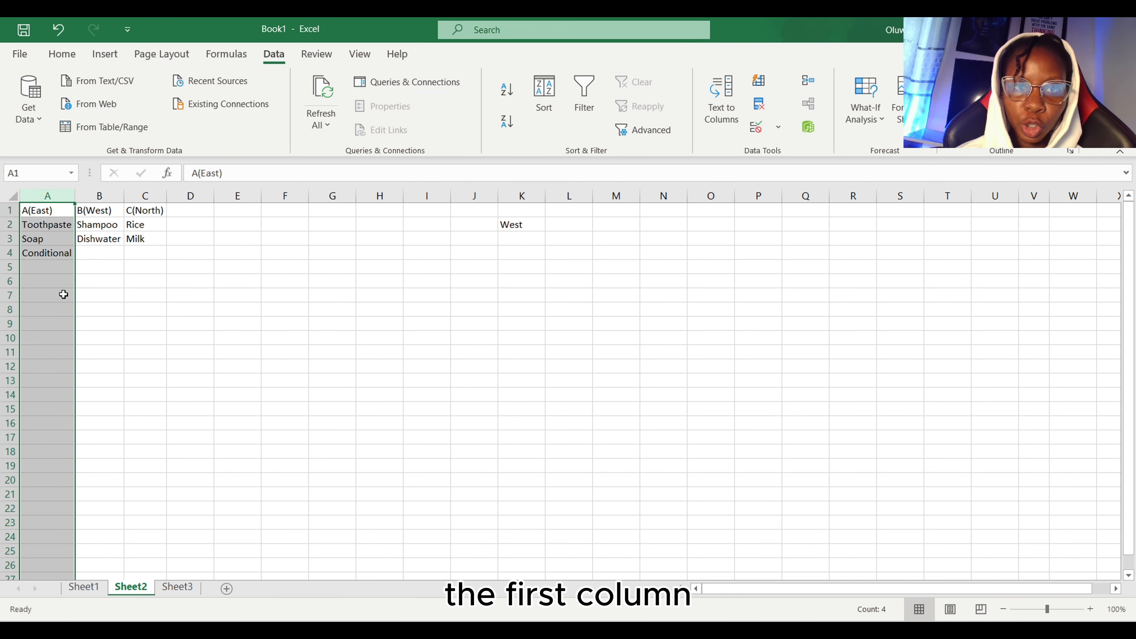
{"action": "left_click", "coordinate": [236, 60]}
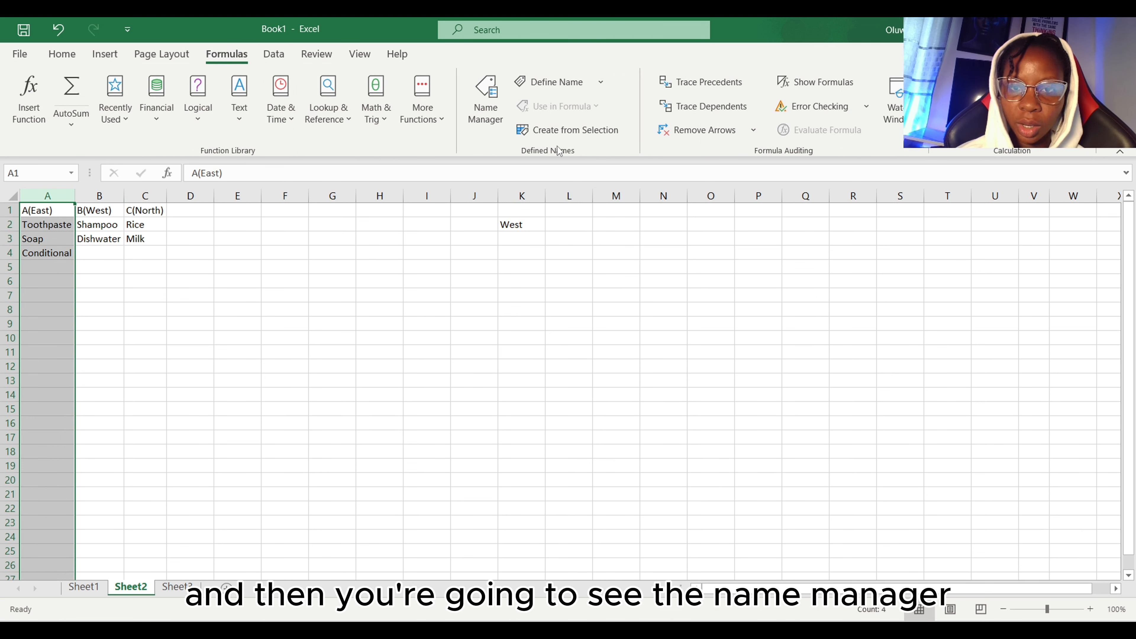
{"action": "left_click", "coordinate": [554, 82]}
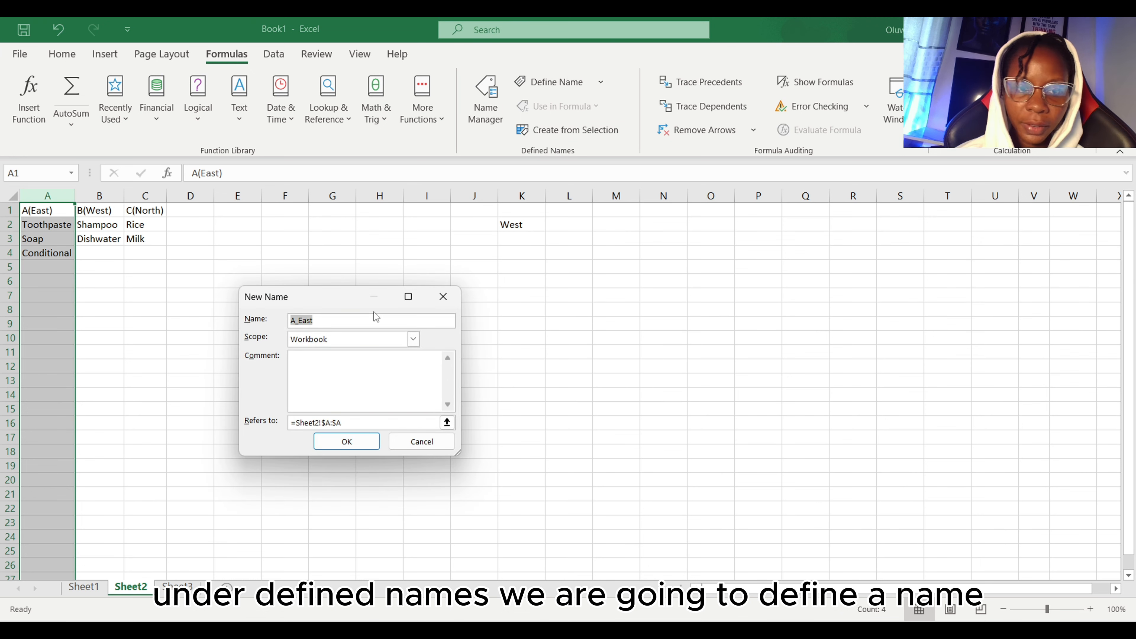
{"action": "type", "text": "Ea"}
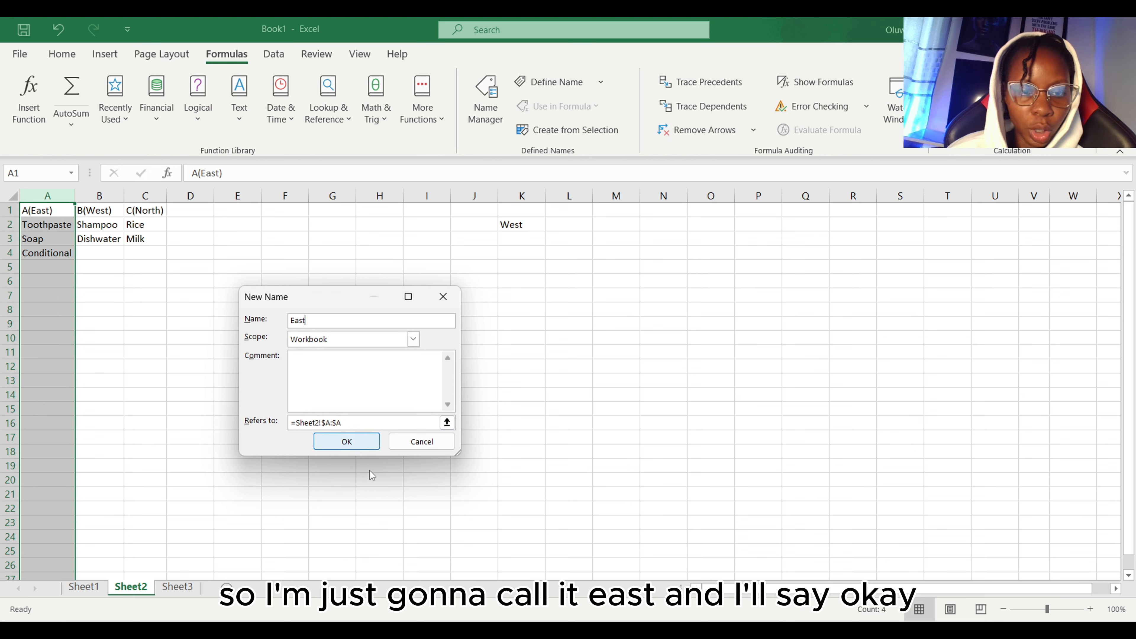
{"action": "left_click", "coordinate": [362, 446]}
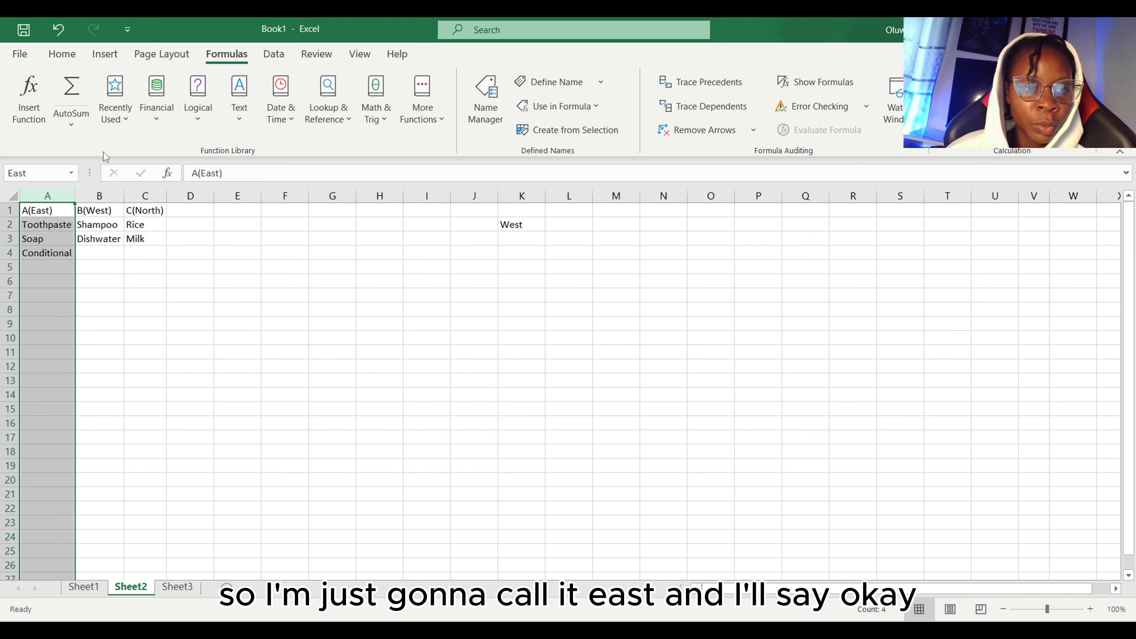
- Define the name West for the whole of column B, with workbook scope
{"action": "left_click", "coordinate": [100, 196]}
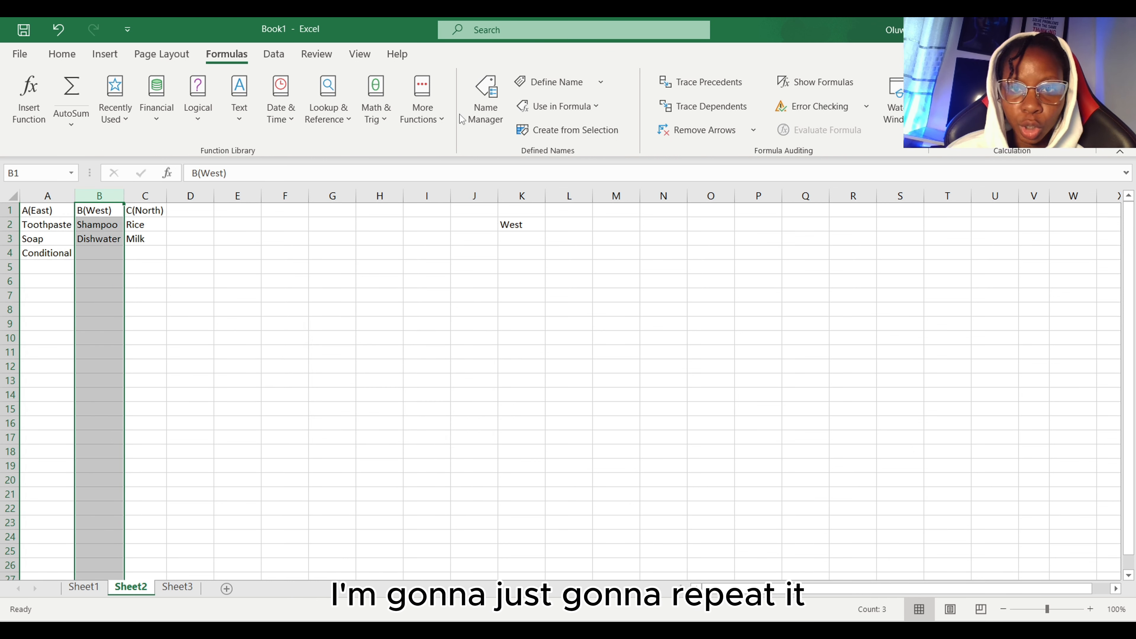
{"action": "left_click", "coordinate": [572, 85]}
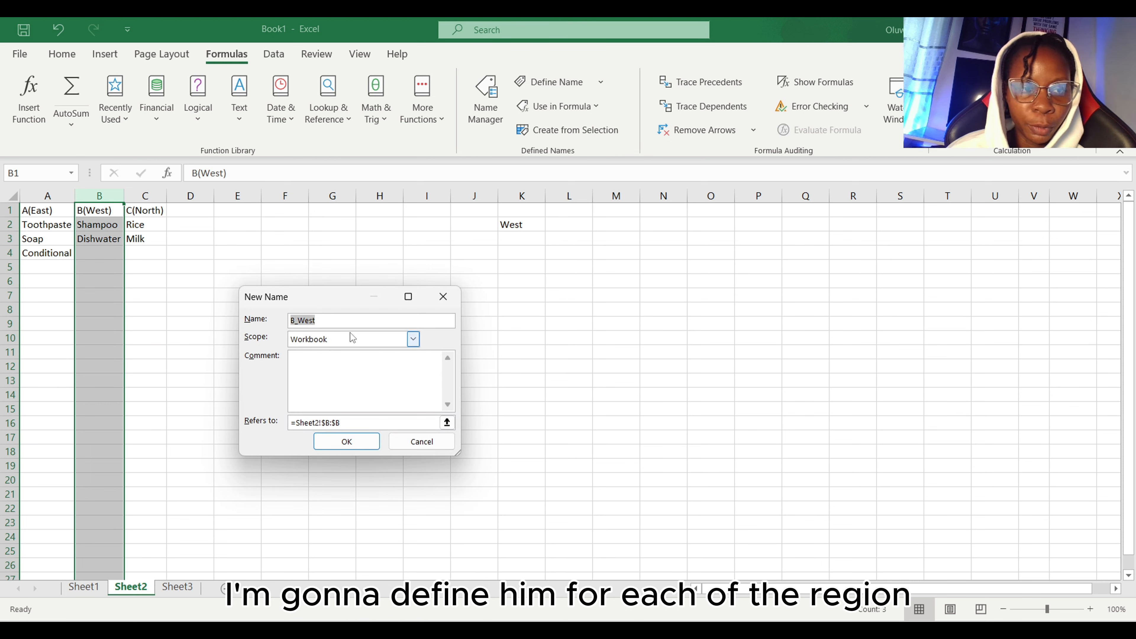
{"action": "type", "text": "West"}
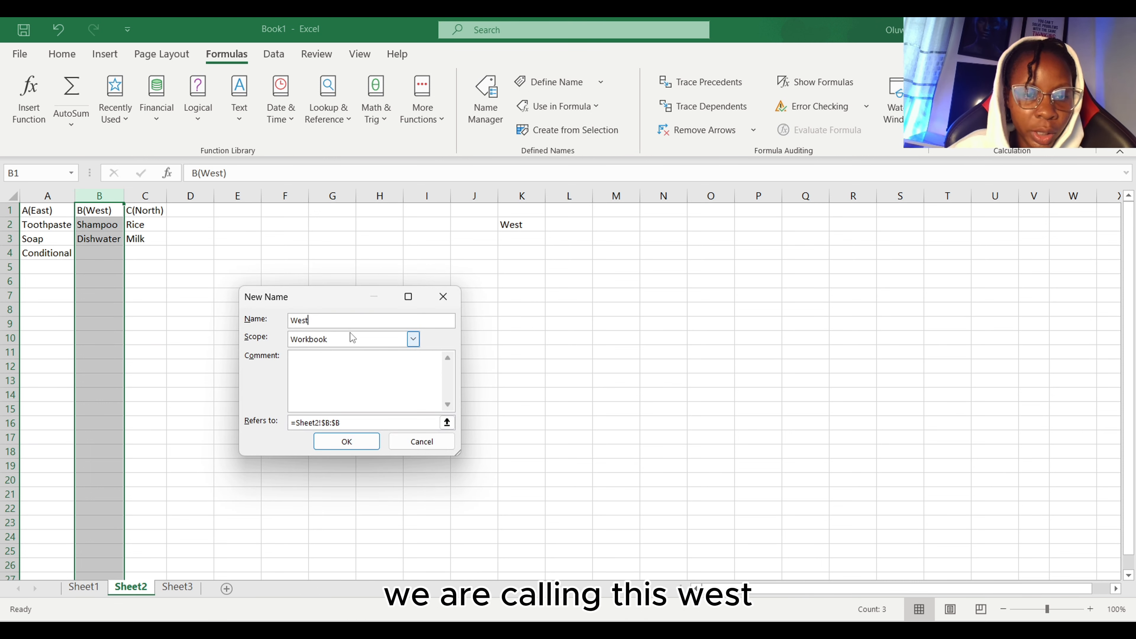
{"action": "left_click", "coordinate": [369, 442]}
- Define the name North for the whole of column C, with workbook scope
{"action": "left_click", "coordinate": [144, 196]}
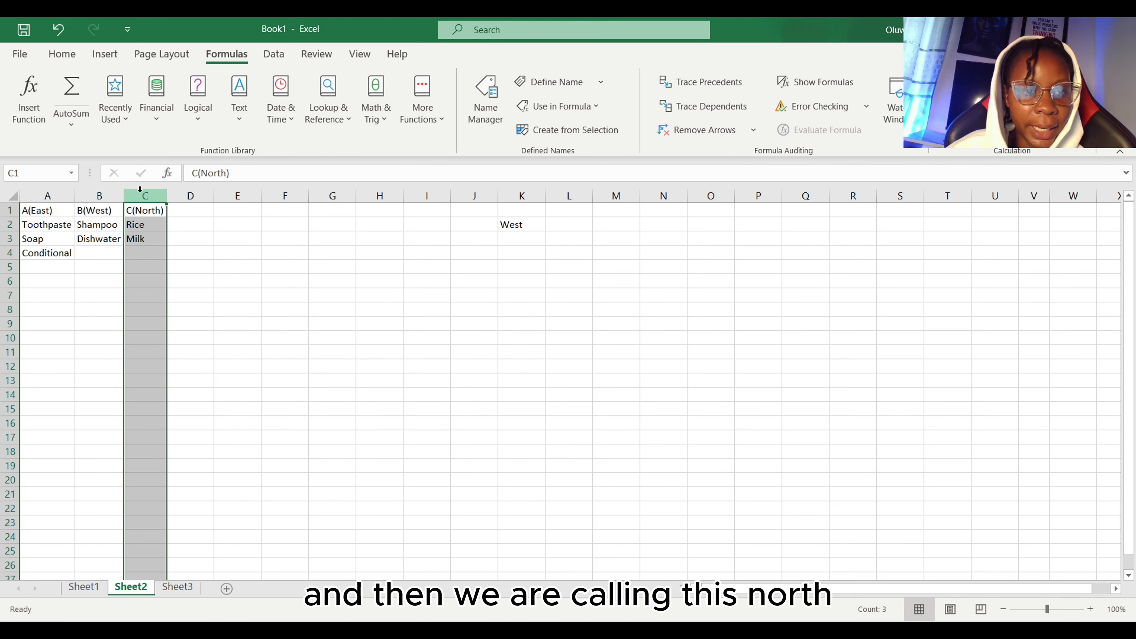
{"action": "left_click", "coordinate": [557, 81]}
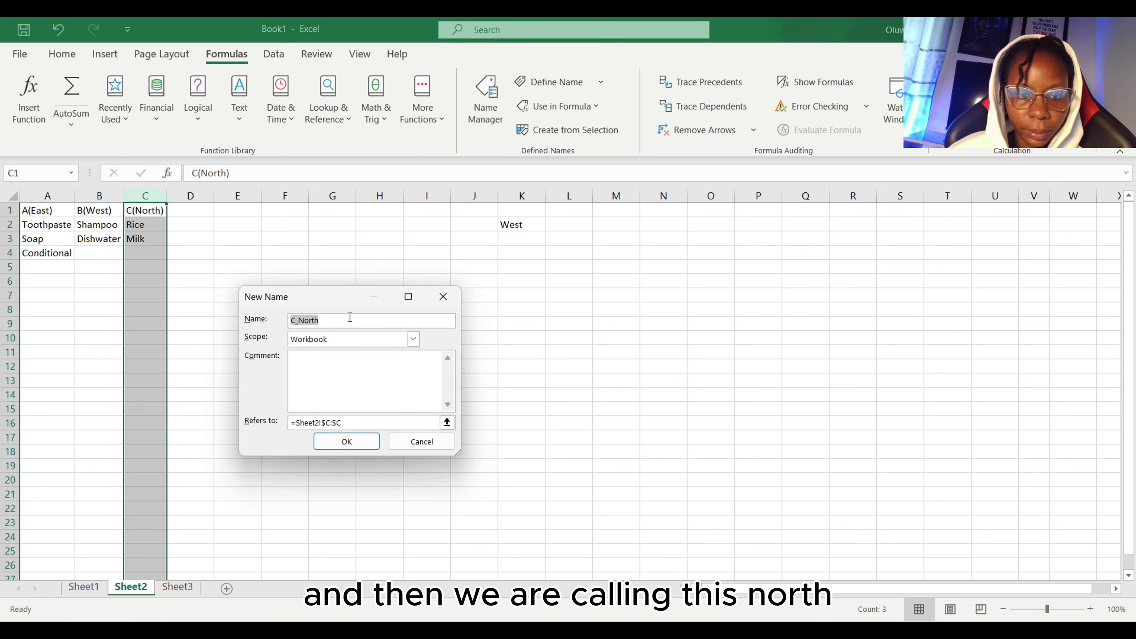
{"action": "type", "text": "n"}
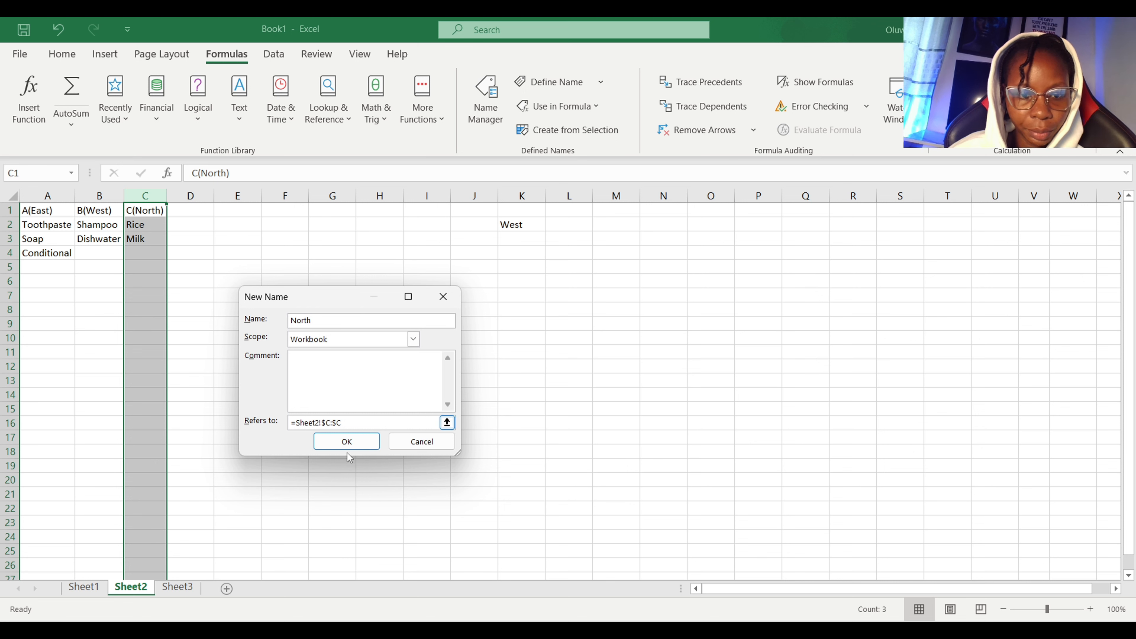
{"action": "left_click", "coordinate": [348, 442]}
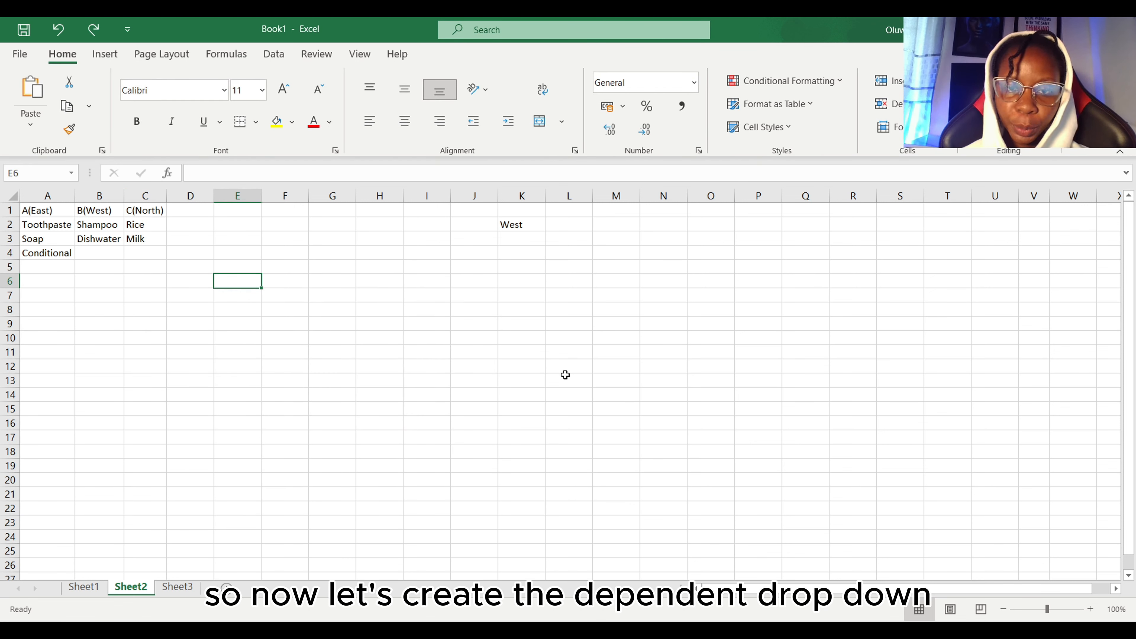
- Enter the headings Region in K1 and Product in L1
{"action": "left_click", "coordinate": [525, 223]}
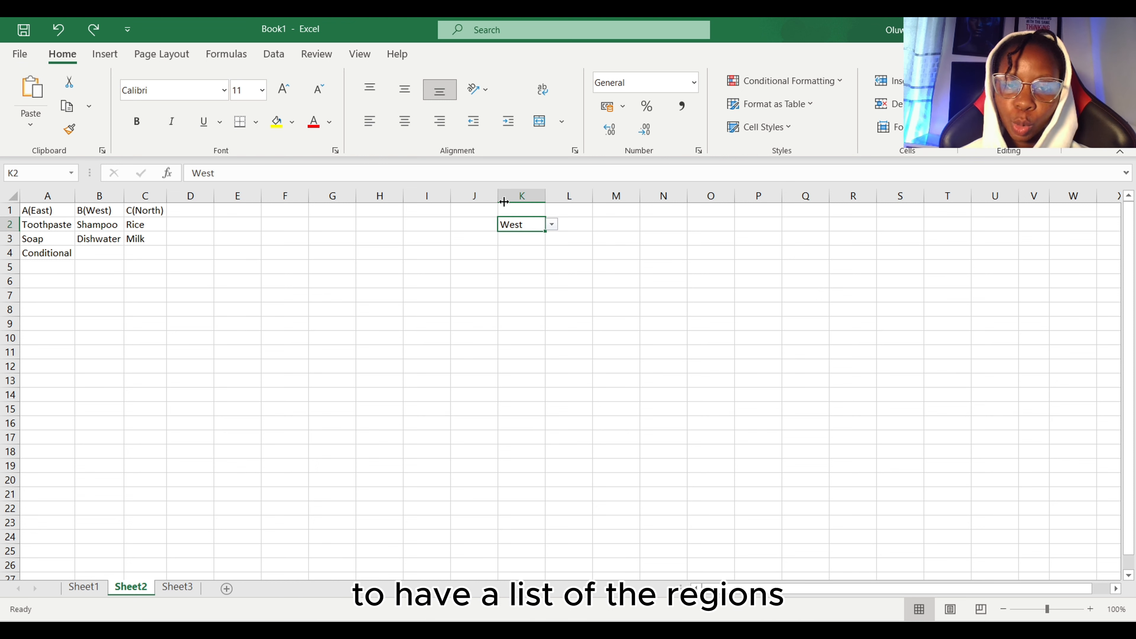
{"action": "left_click", "coordinate": [531, 213]}
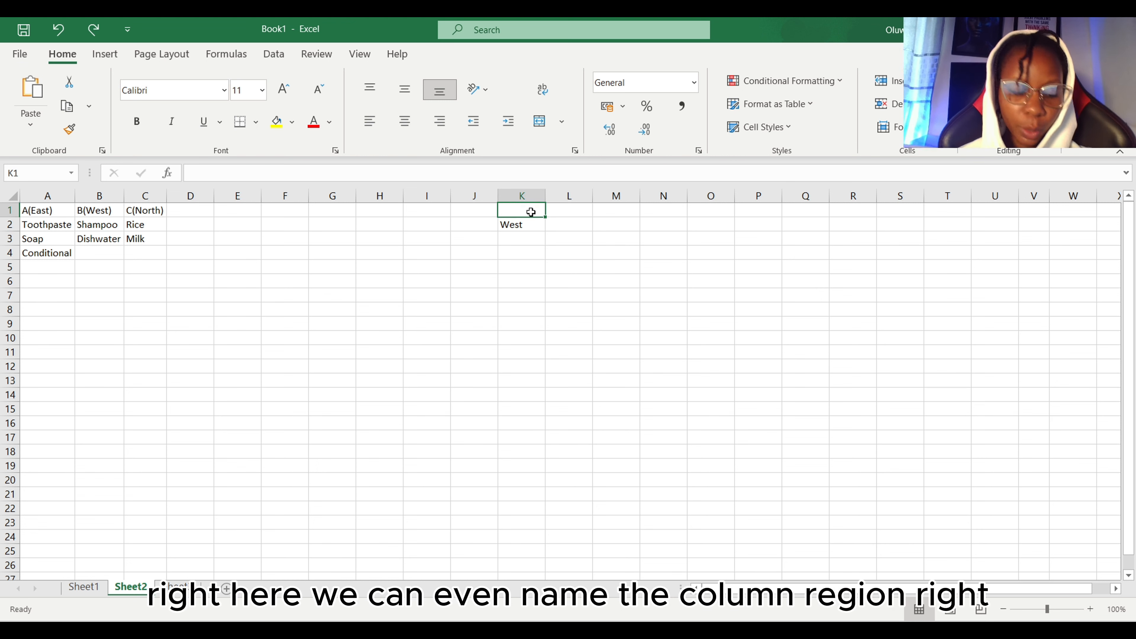
{"action": "type", "text": "Region"}
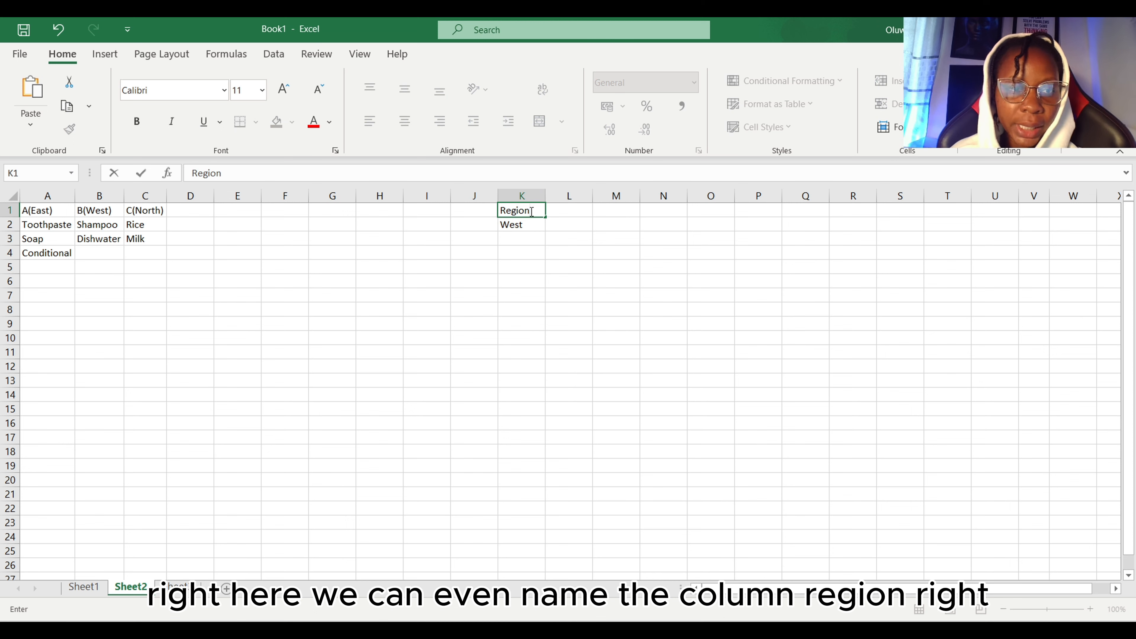
{"action": "left_click", "coordinate": [531, 212]}
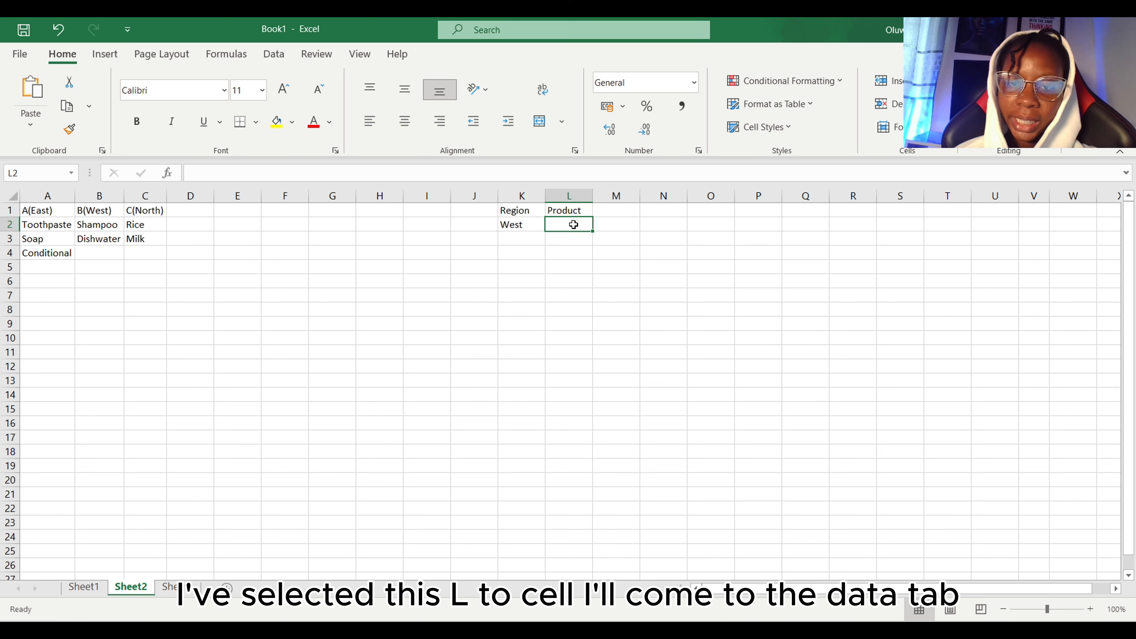
- Add list data validation to L2 with the source =INDIRECT(K2), and pick Shampoo from its drop-down
{"action": "left_click", "coordinate": [274, 54]}
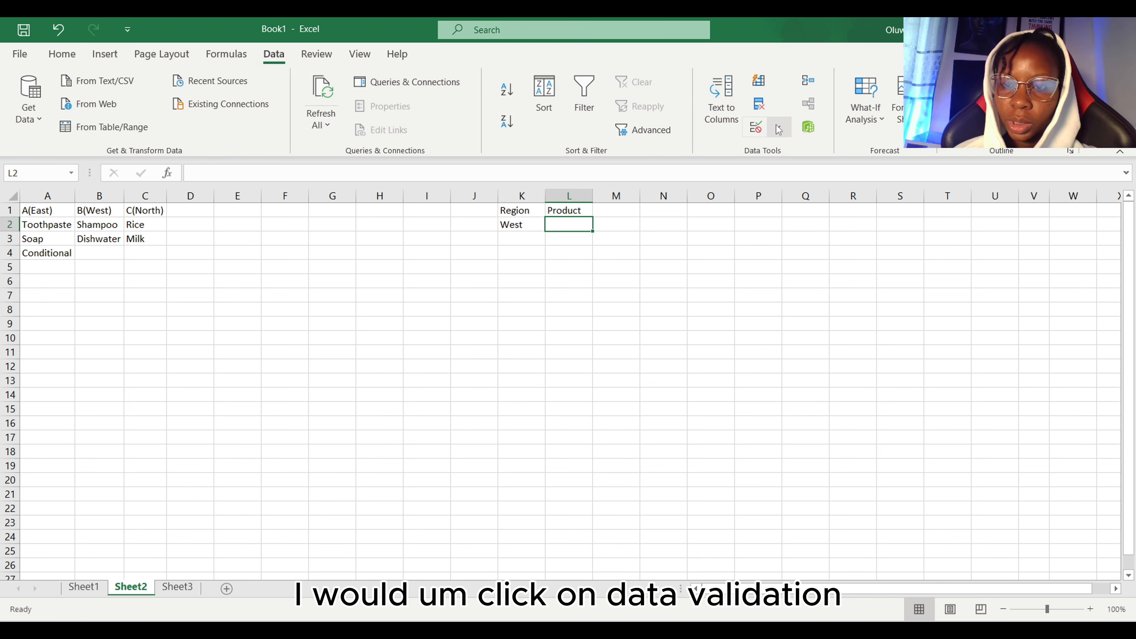
{"action": "left_click", "coordinate": [755, 128]}
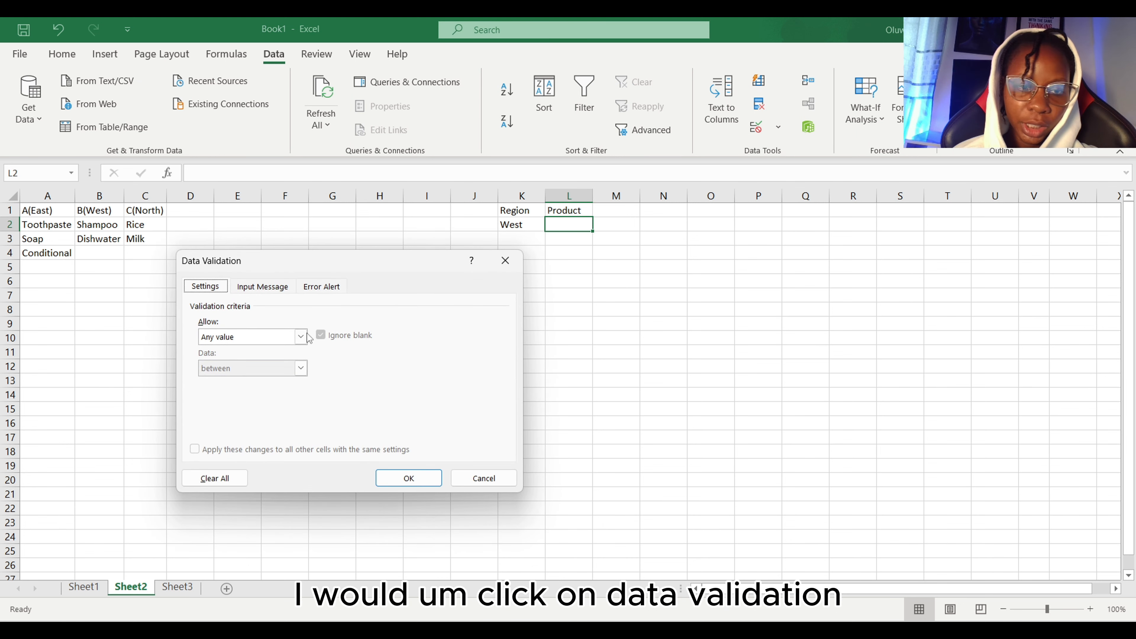
{"action": "left_click", "coordinate": [303, 340]}
{"action": "left_click", "coordinate": [280, 378]}
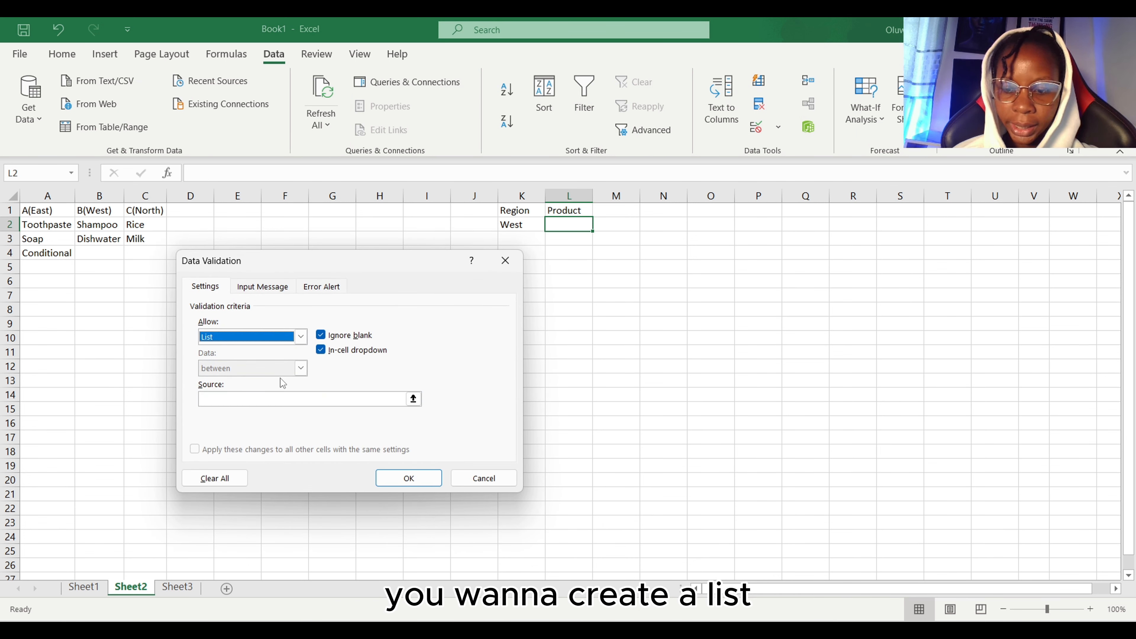
{"action": "left_click", "coordinate": [308, 402]}
{"action": "type", "text": "="}
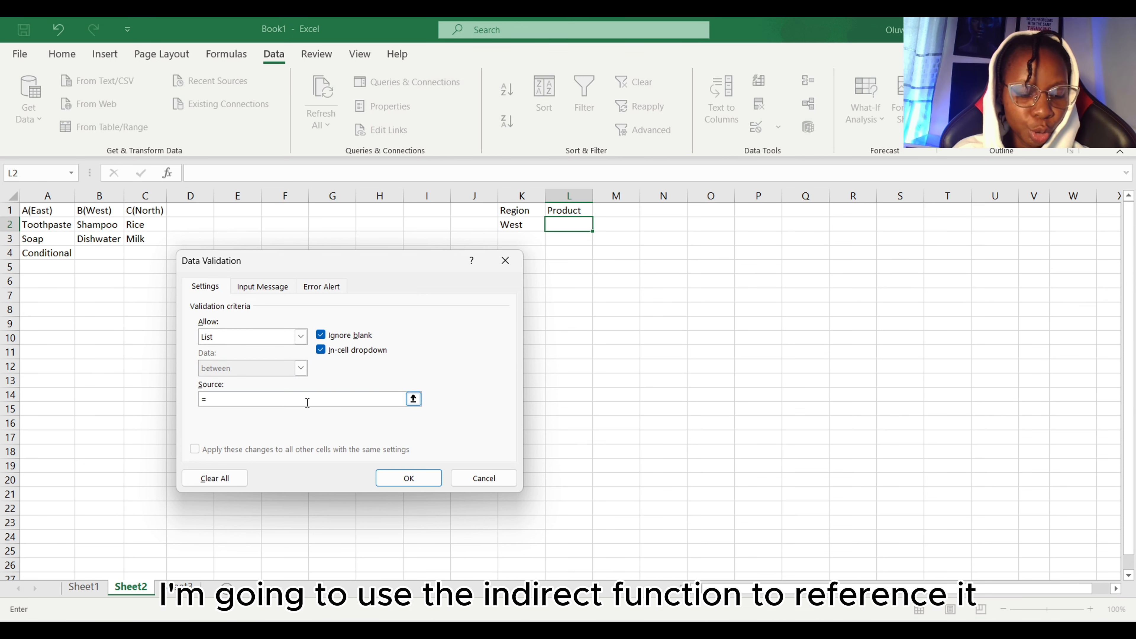
{"action": "type", "text": "INDIRECT"}
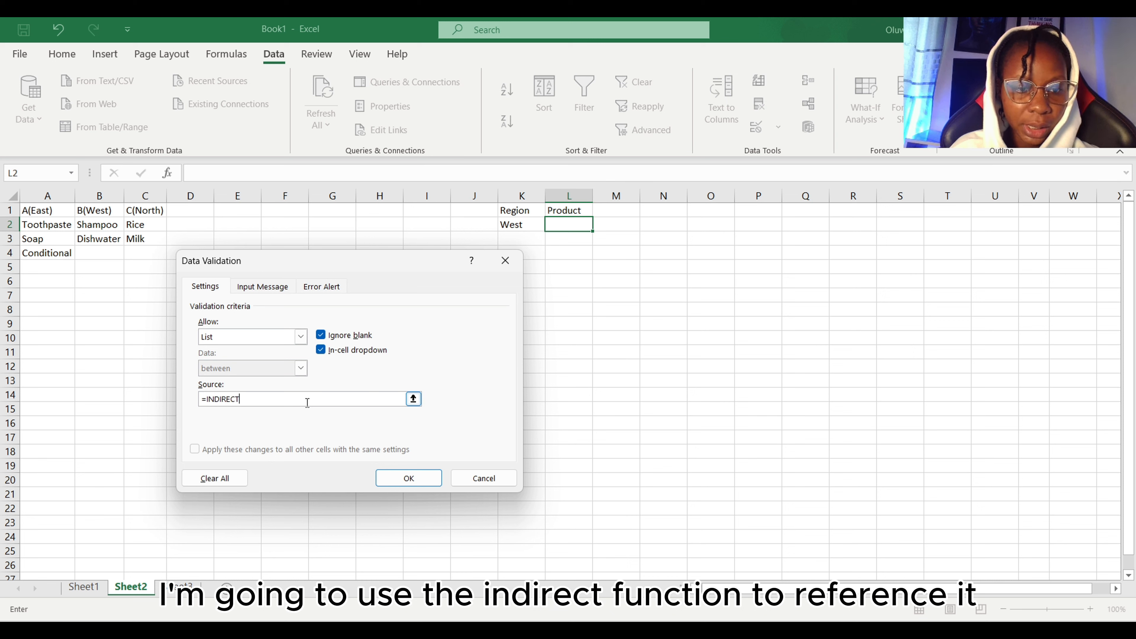
{"action": "type", "text": "("}
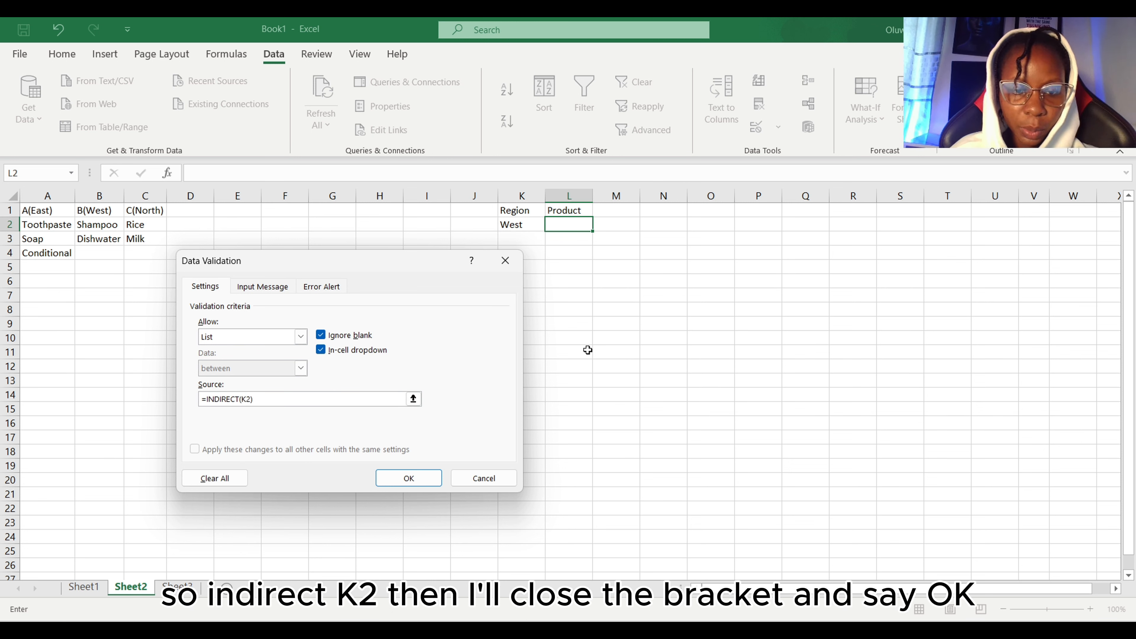
{"action": "left_click", "coordinate": [423, 478]}
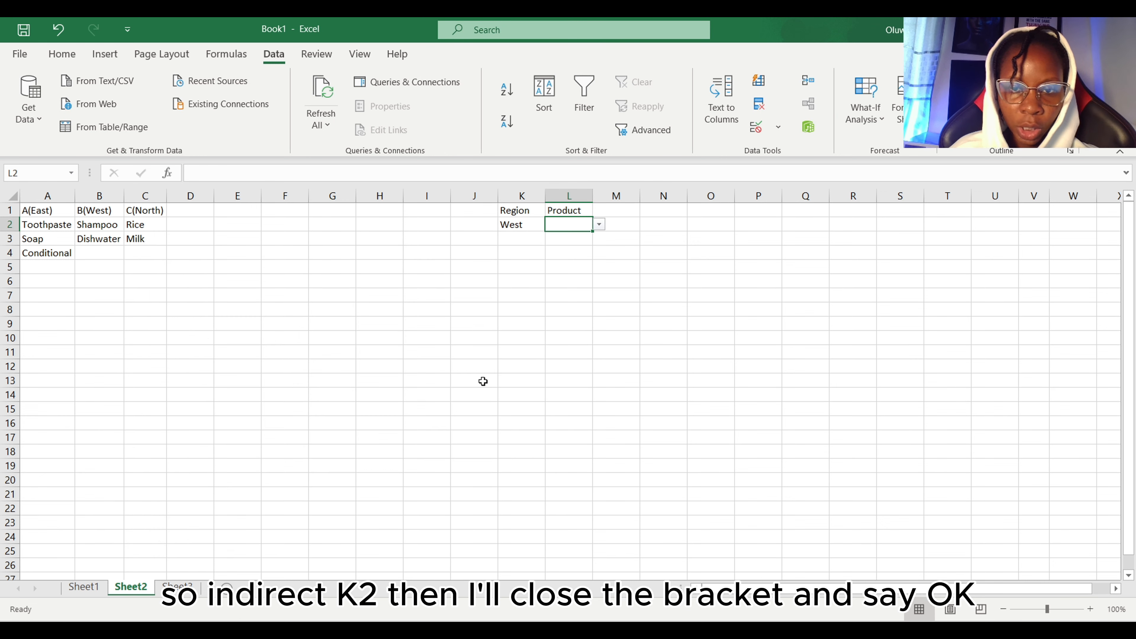
{"action": "left_click", "coordinate": [599, 225]}
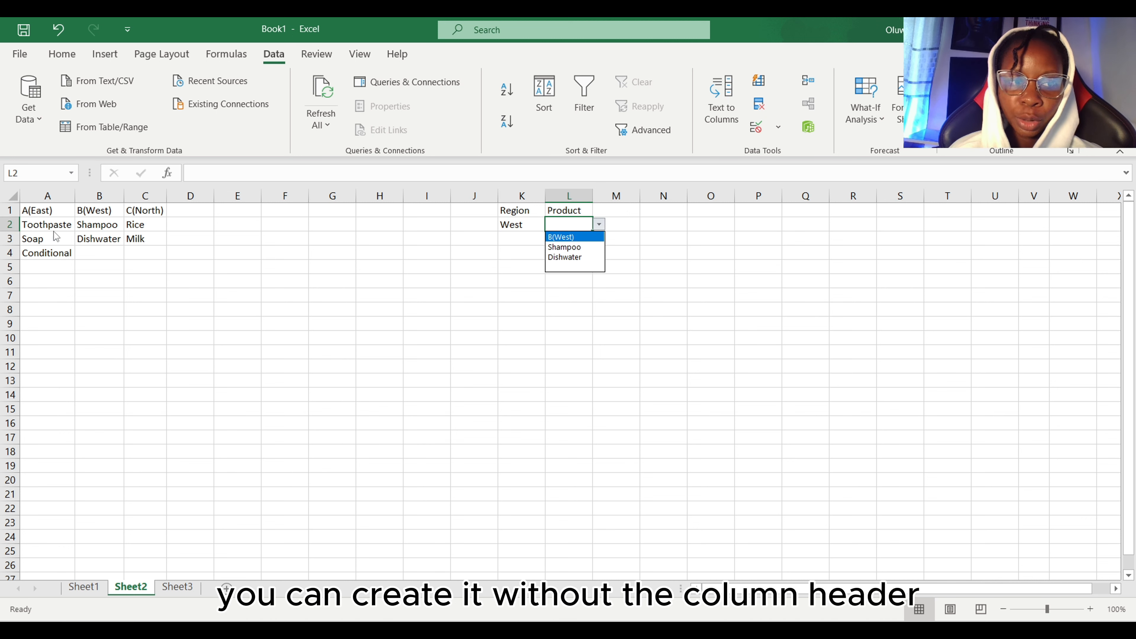
{"action": "left_click", "coordinate": [564, 246]}
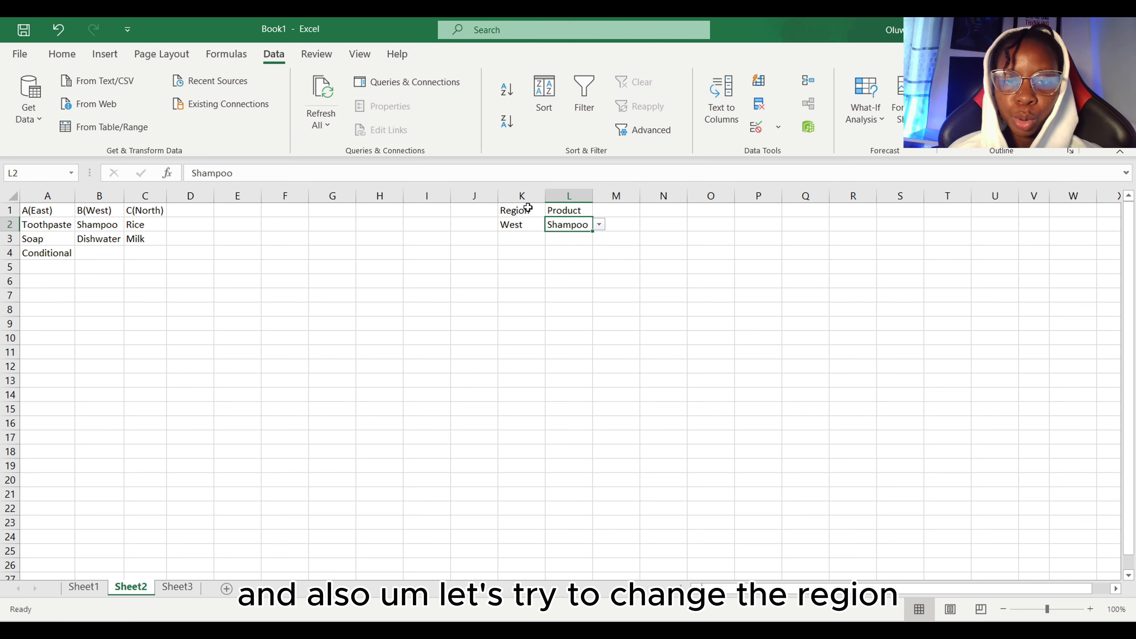
- Change the region in K2 to North and choose Rice as the product in L2
{"action": "left_click", "coordinate": [532, 226]}
{"action": "left_click", "coordinate": [552, 225]}
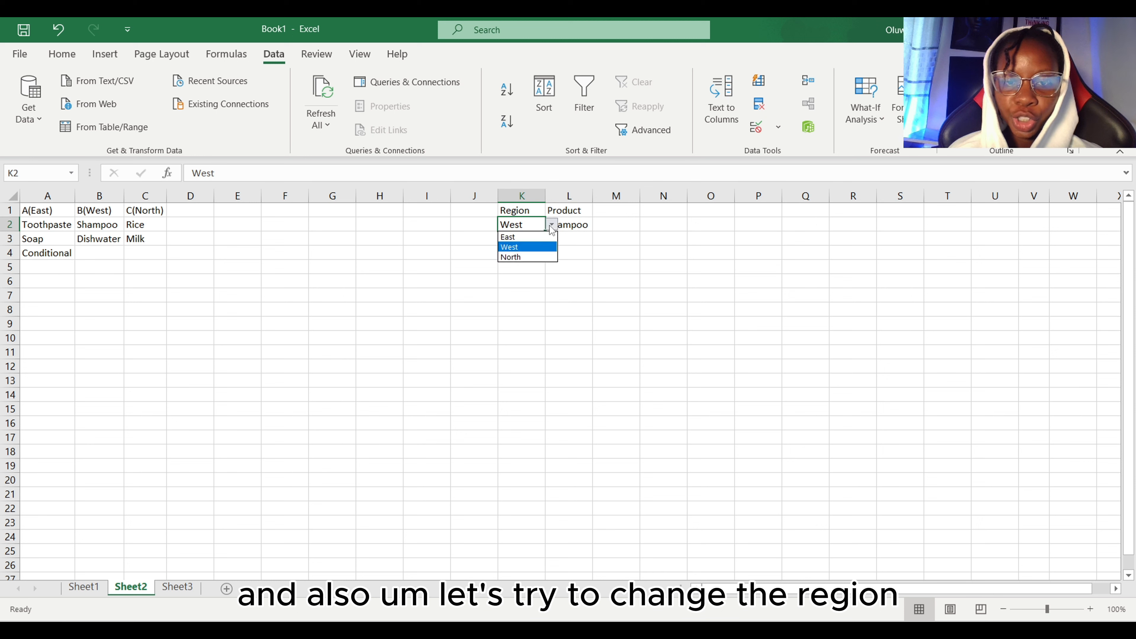
{"action": "left_click", "coordinate": [545, 256]}
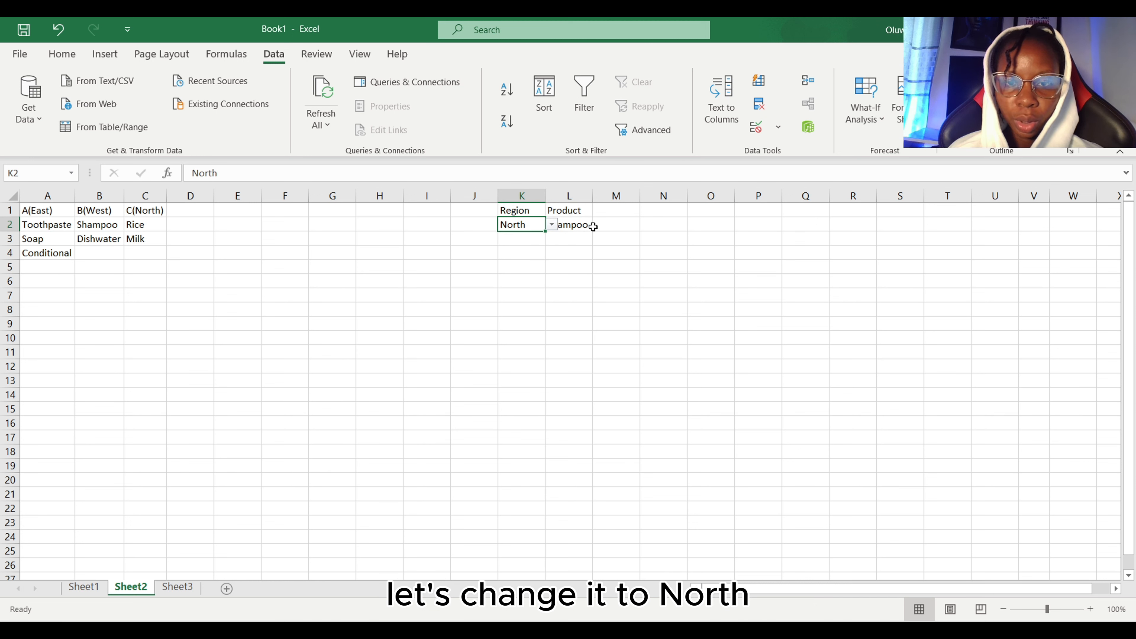
{"action": "left_click", "coordinate": [581, 225]}
{"action": "left_click", "coordinate": [598, 224]}
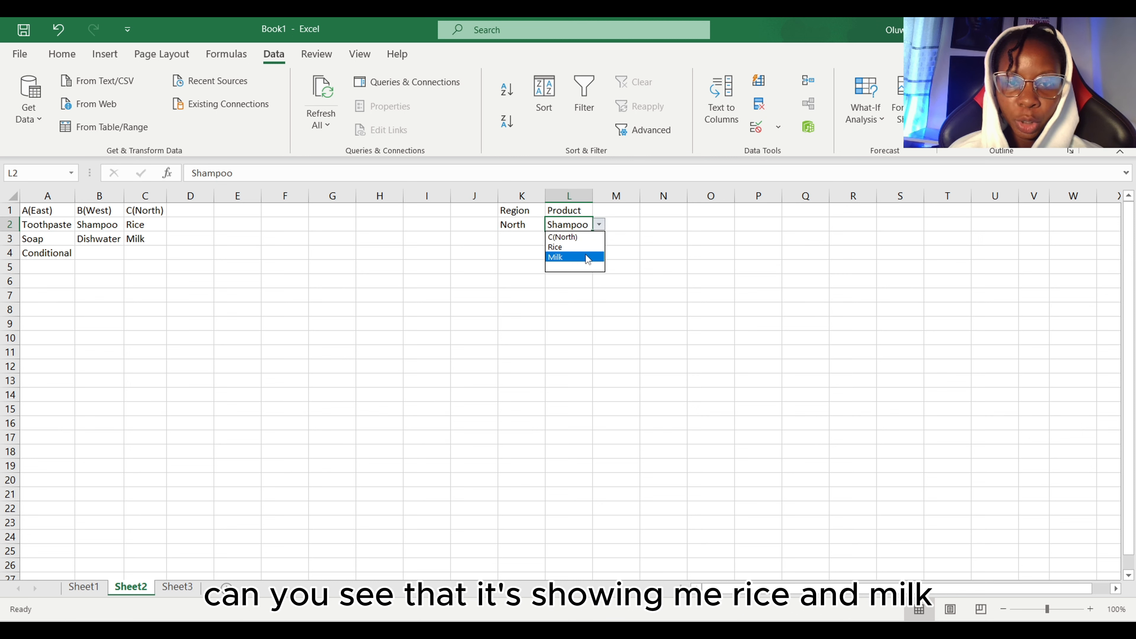
{"action": "left_click", "coordinate": [569, 247]}
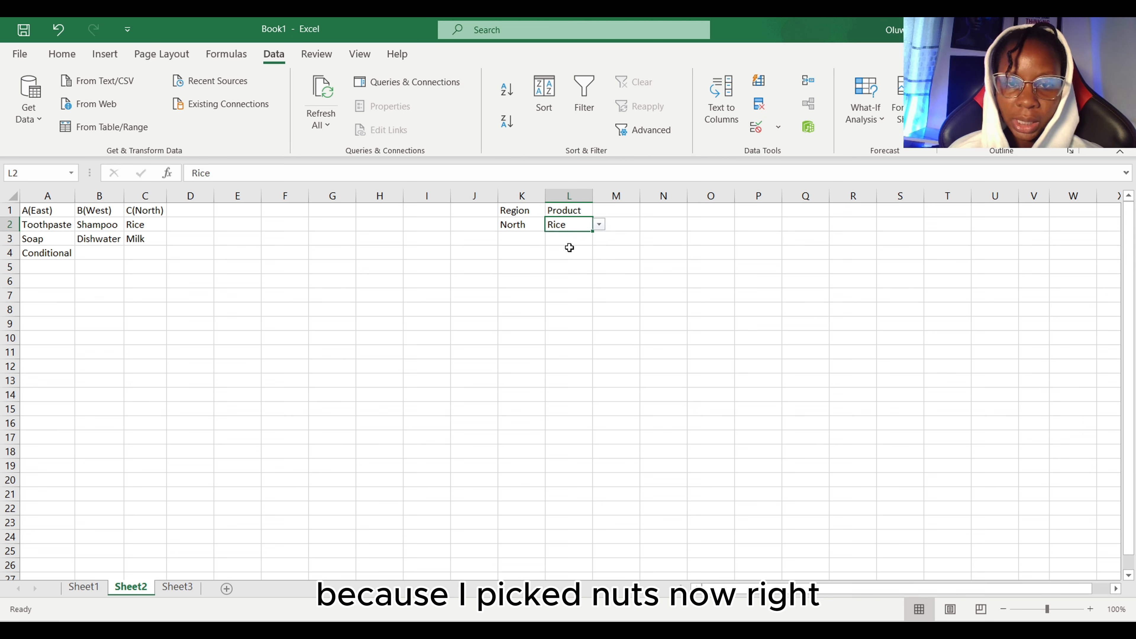
{"action": "left_click", "coordinate": [525, 228]}
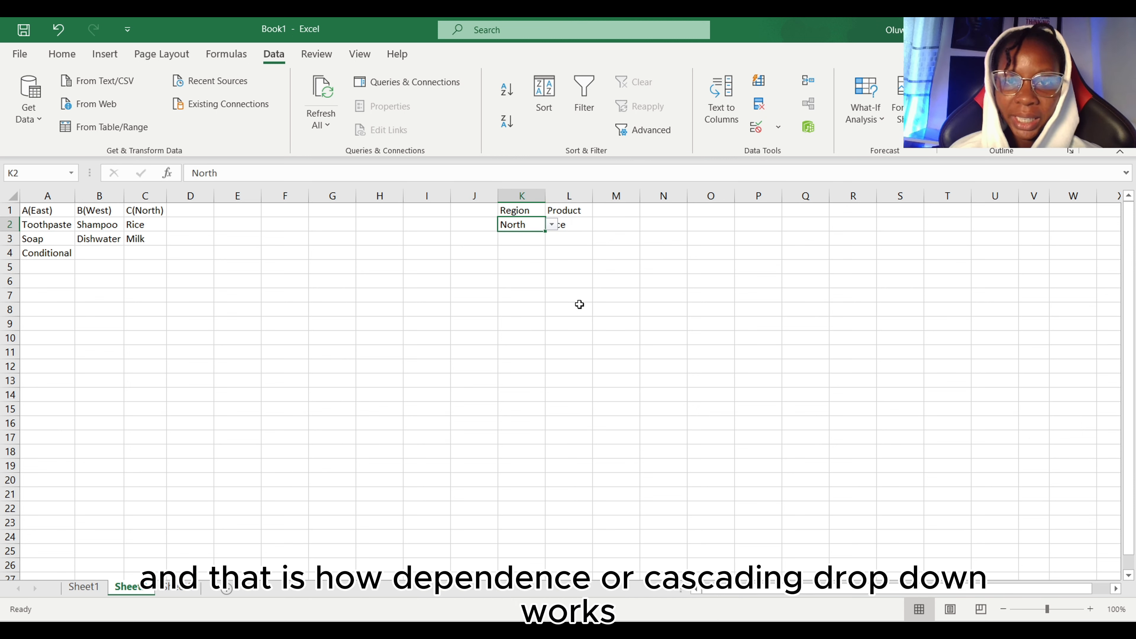